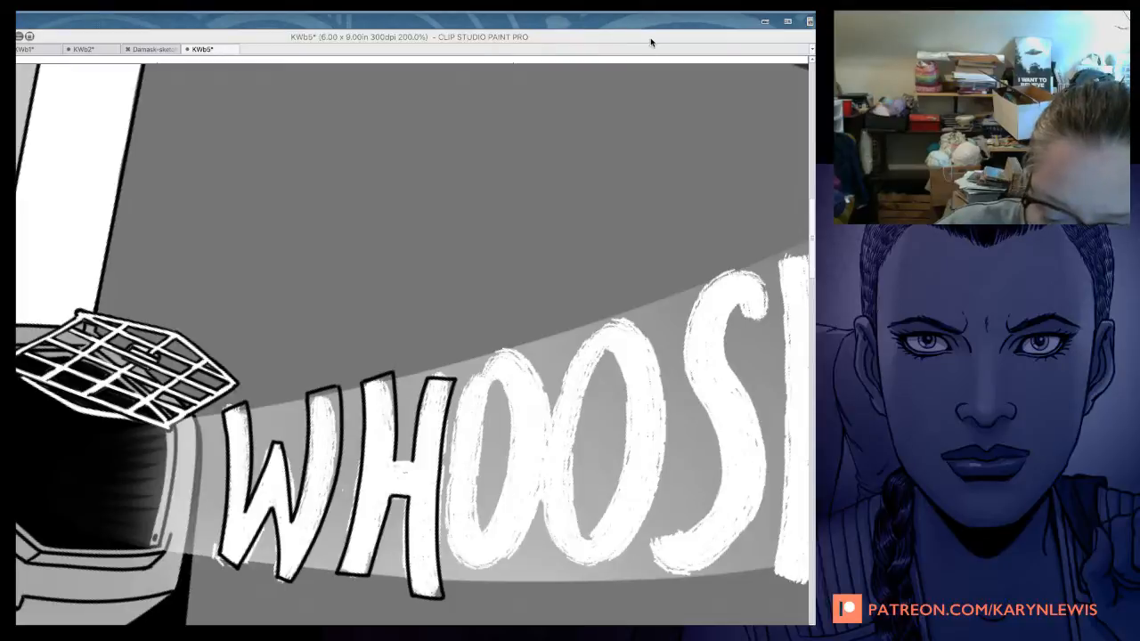
Ink the black outer contour along the left side and base of the first O in WHOOSH.
{"action": "left_click", "coordinate": [651, 40]}
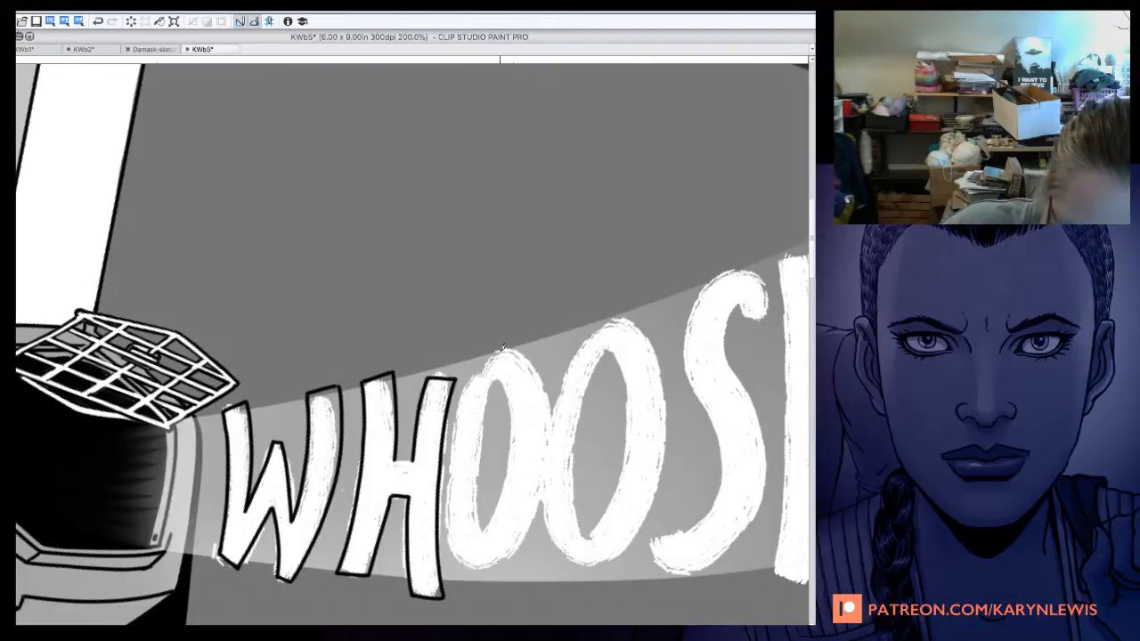
{"action": "mouse_move", "coordinate": [501, 350]}
{"action": "left_mouse_down"}
{"action": "mouse_move", "coordinate": [458, 416]}
{"action": "mouse_move", "coordinate": [451, 524]}
{"action": "mouse_move", "coordinate": [476, 568]}
{"action": "left_mouse_up"}
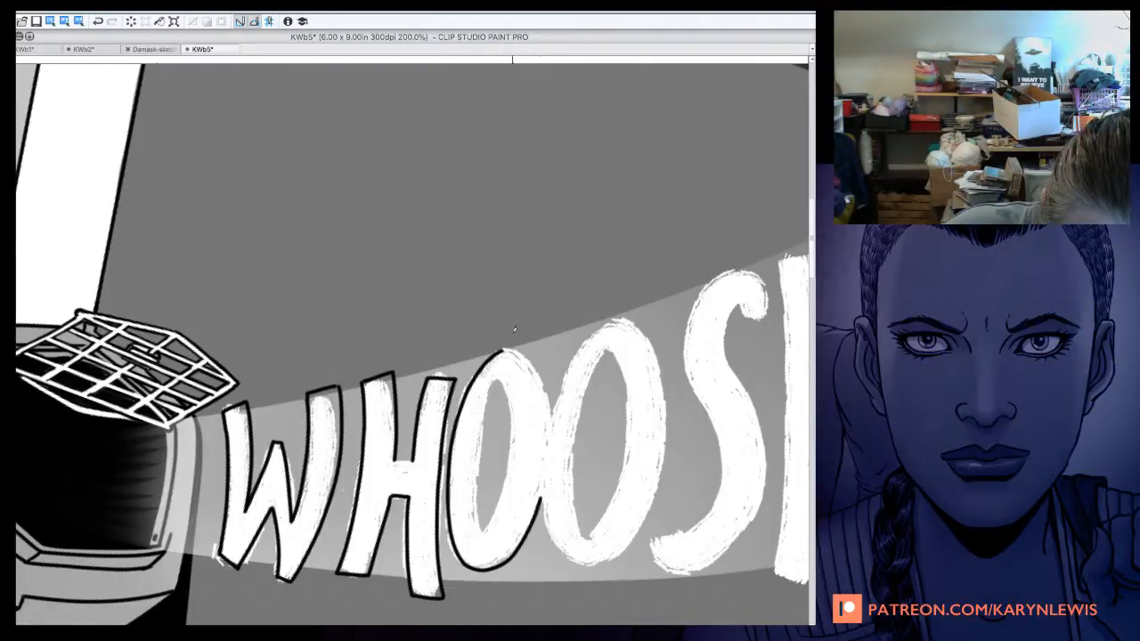
{"action": "left_click_drag", "start_coordinate": [503, 380], "coordinate": [487, 522]}
{"action": "key", "text": "ctrl+z"}
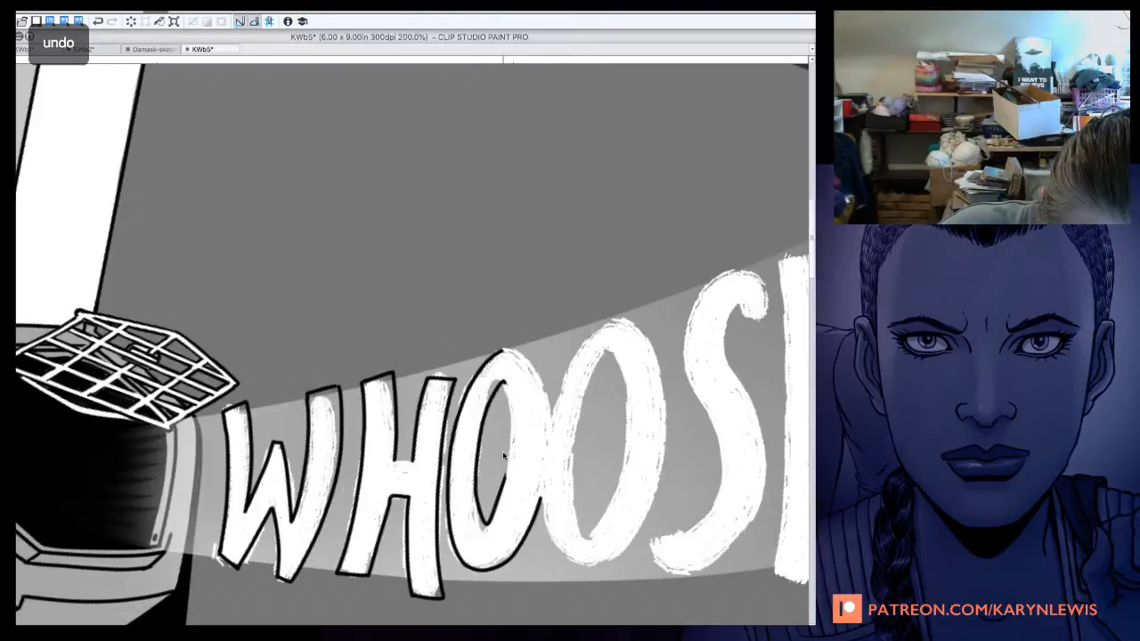
{"action": "key", "text": "ctrl+z"}
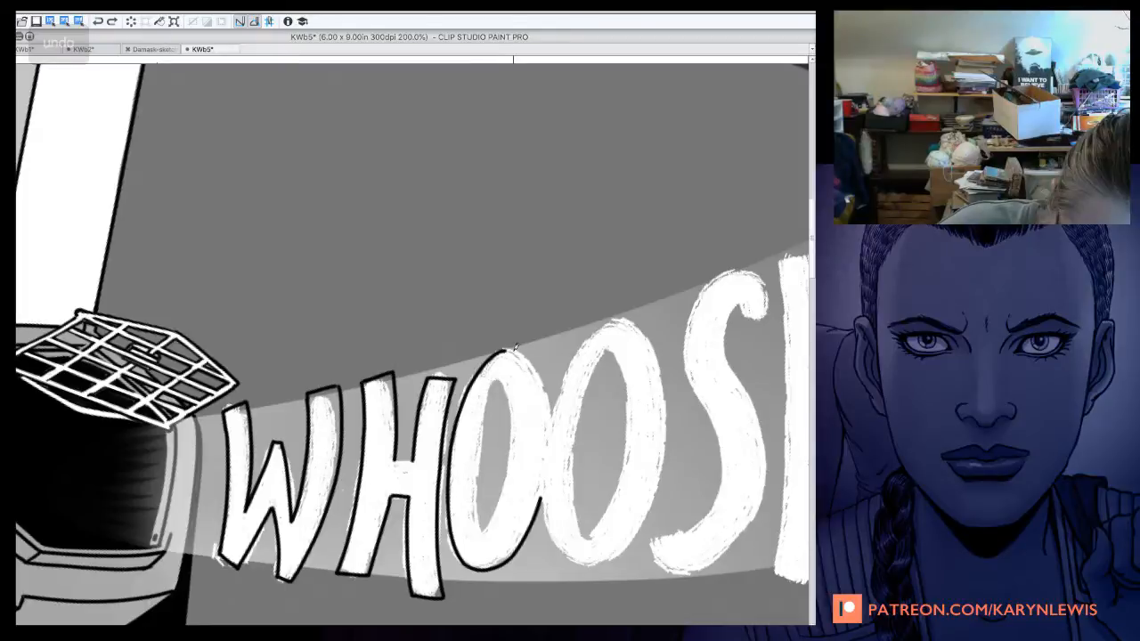
{"action": "left_click_drag", "start_coordinate": [515, 347], "coordinate": [551, 406]}
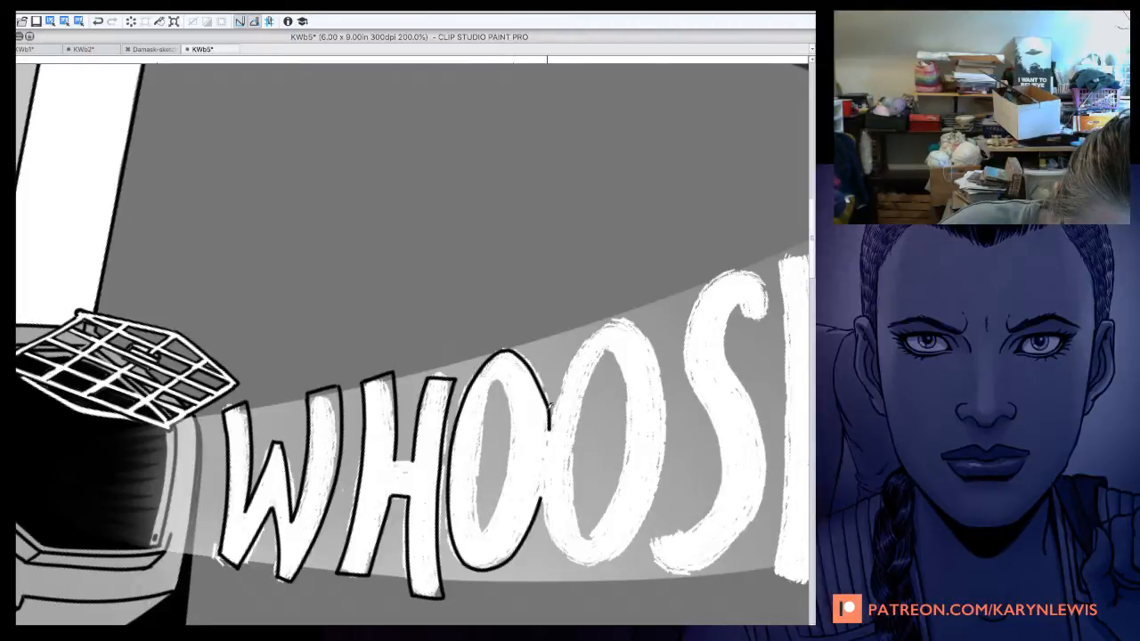
{"action": "key", "text": "ctrl+z"}
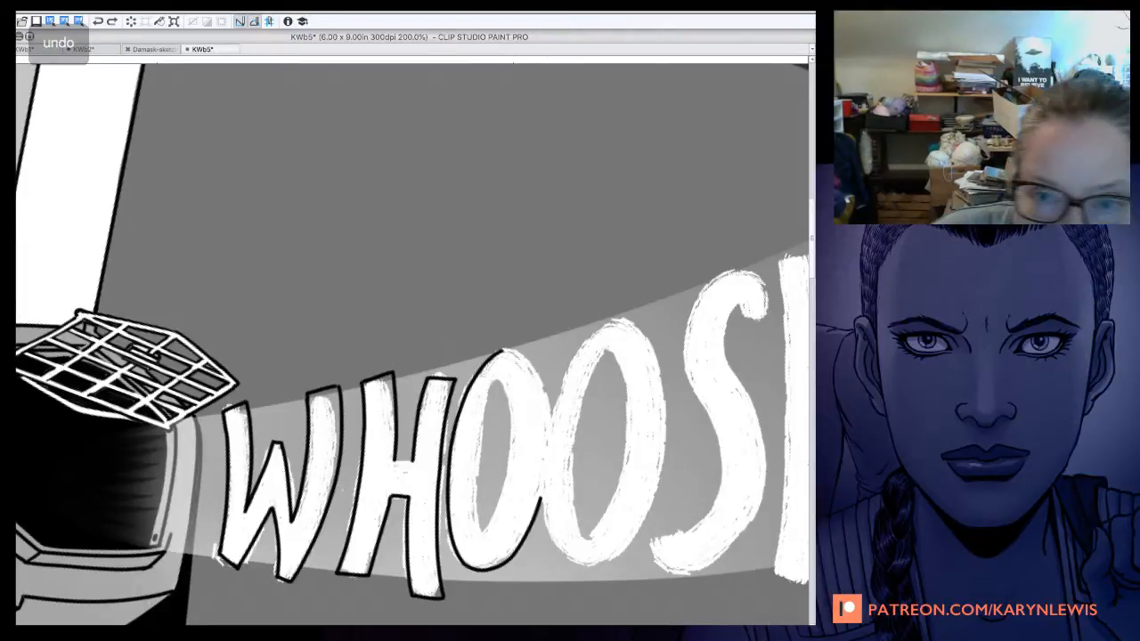
Ink the first O's outer contour over its top and upper right side, plus its inner contour, in black.
{"action": "key", "text": "asciicircum"}
{"action": "key", "text": "asciicircum"}
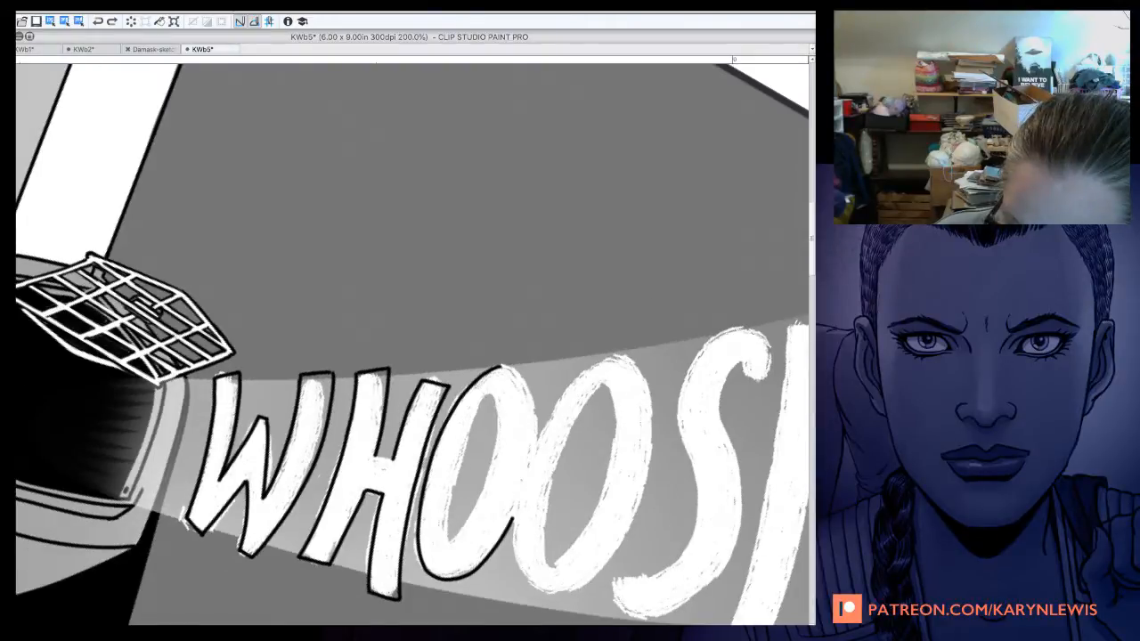
{"action": "key", "text": "asciicircum"}
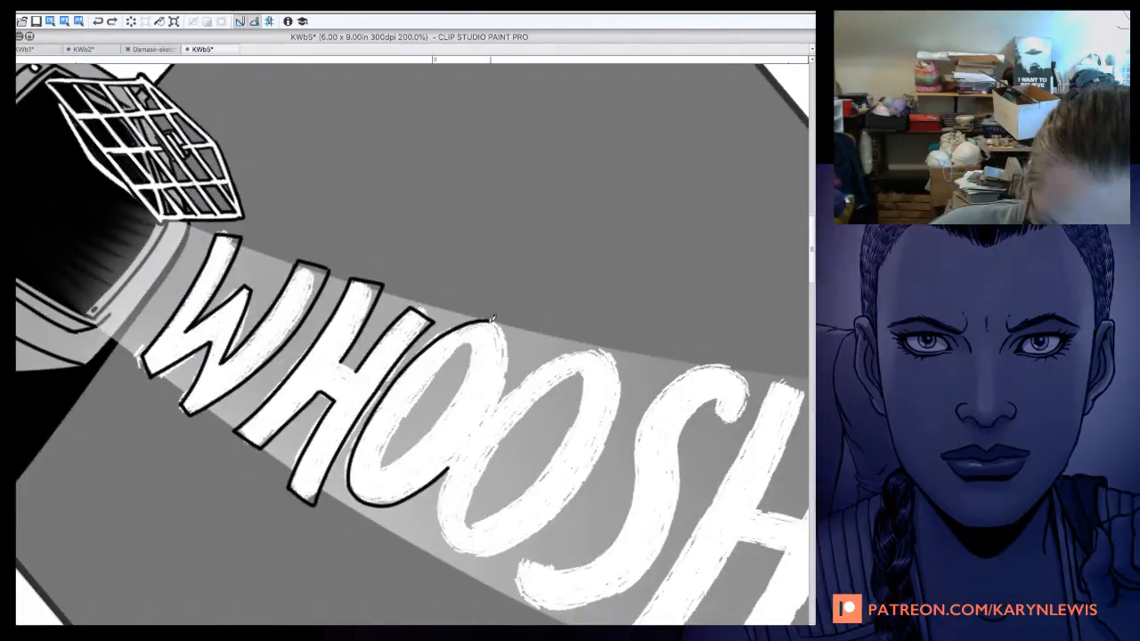
{"action": "left_click_drag", "start_coordinate": [492, 319], "coordinate": [501, 405]}
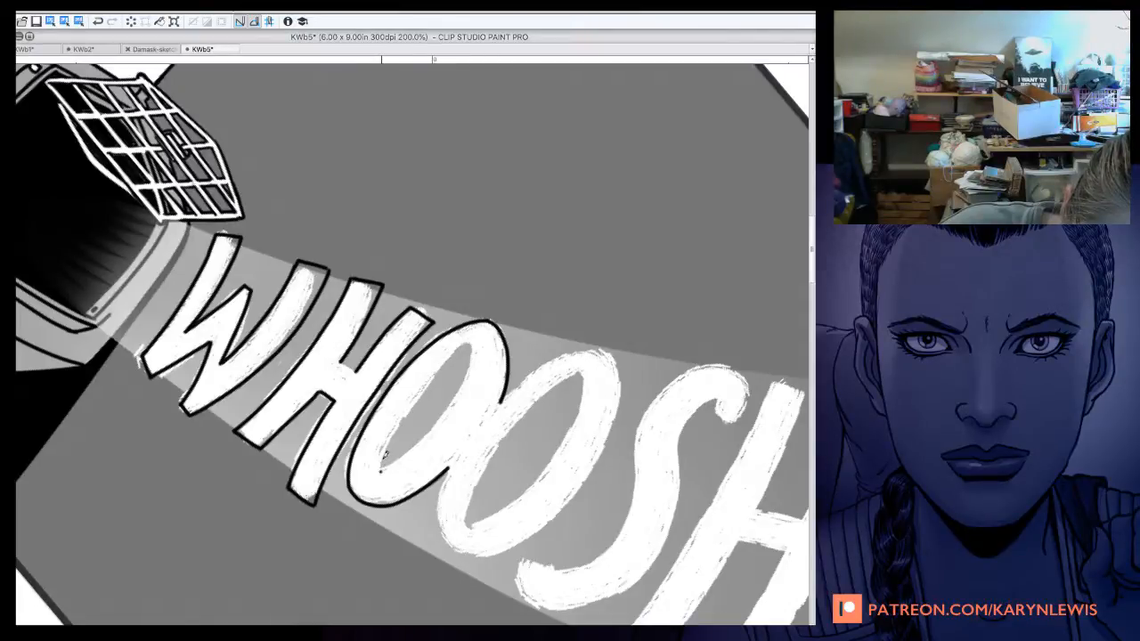
{"action": "left_click_drag", "start_coordinate": [471, 352], "coordinate": [385, 470]}
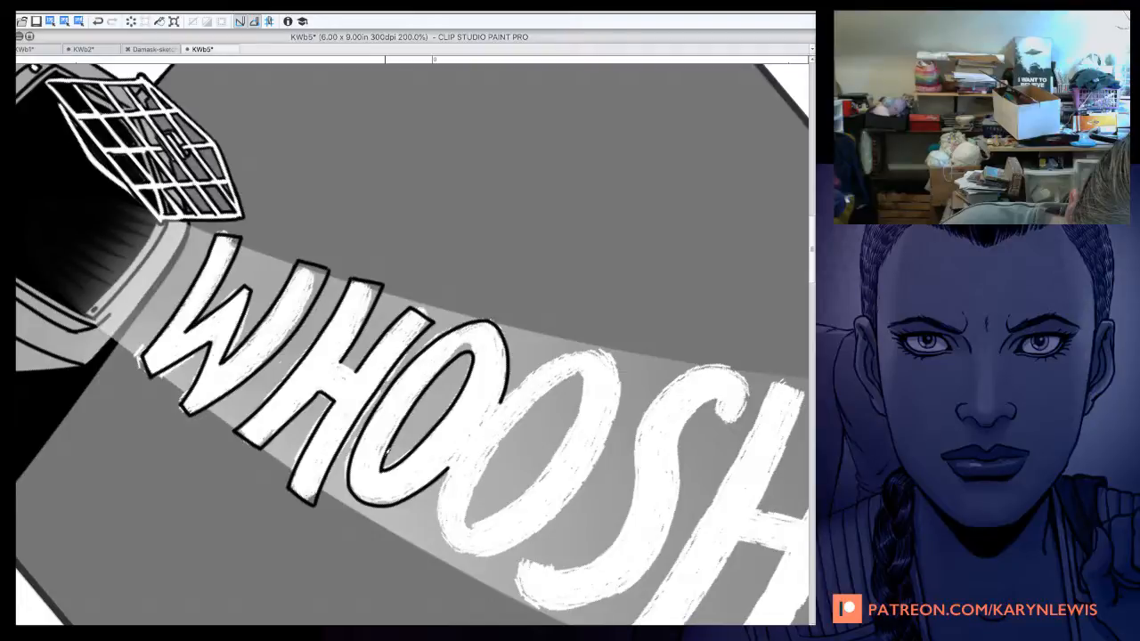
{"action": "mouse_move", "coordinate": [617, 353]}
{"action": "left_mouse_down"}
{"action": "mouse_move", "coordinate": [539, 365]}
{"action": "mouse_move", "coordinate": [444, 532]}
{"action": "mouse_move", "coordinate": [567, 501]}
{"action": "left_mouse_up"}
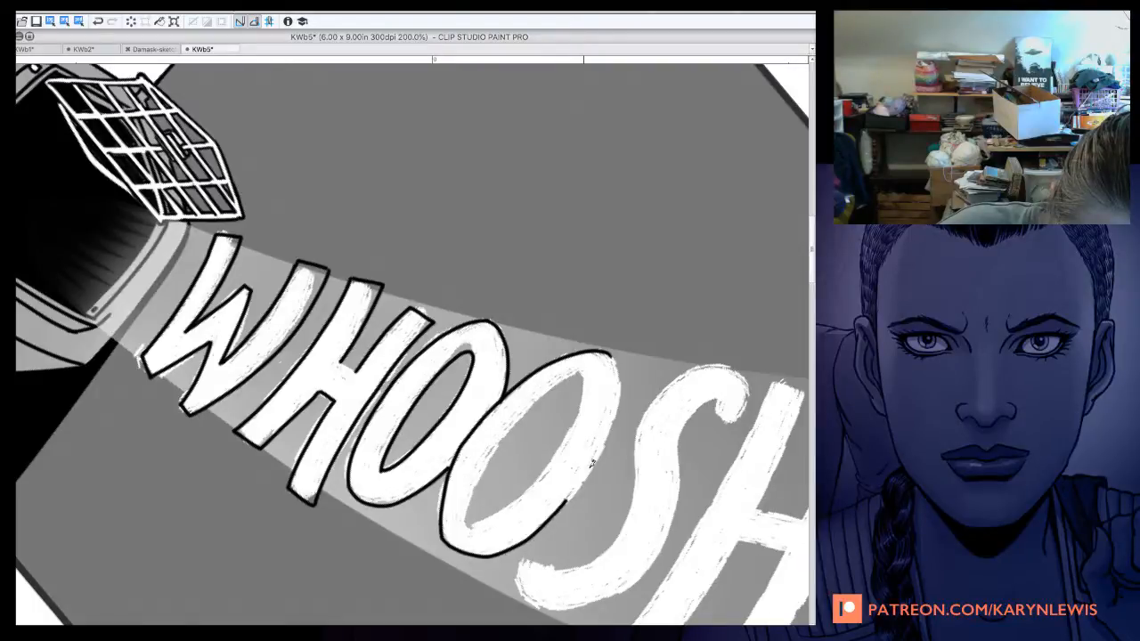
{"action": "mouse_move", "coordinate": [567, 500]}
{"action": "left_mouse_down"}
{"action": "mouse_move", "coordinate": [611, 354]}
{"action": "mouse_move", "coordinate": [512, 426]}
{"action": "left_mouse_up"}
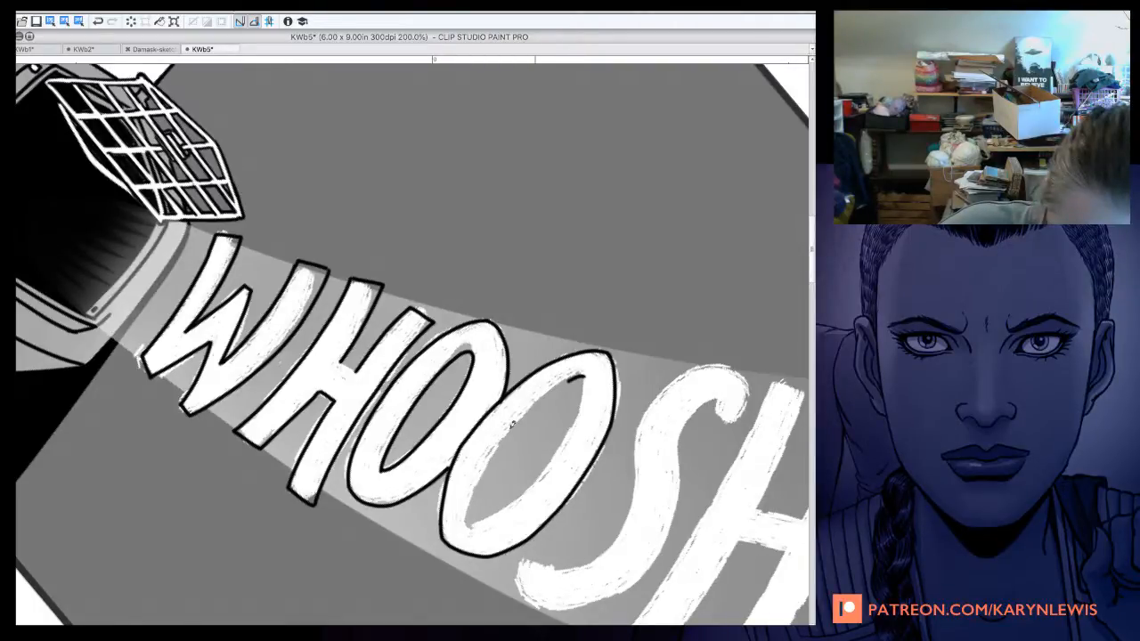
{"action": "mouse_move", "coordinate": [570, 380]}
{"action": "left_mouse_down"}
{"action": "mouse_move", "coordinate": [567, 429]}
{"action": "mouse_move", "coordinate": [586, 376]}
{"action": "left_mouse_up"}
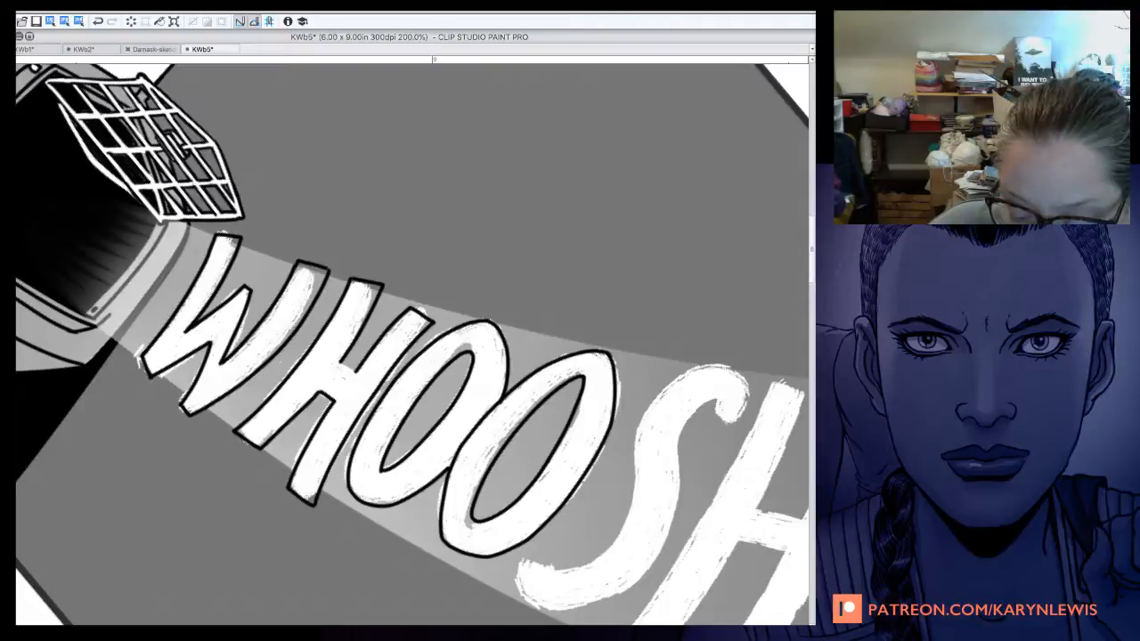
{"action": "key", "text": "minus"}
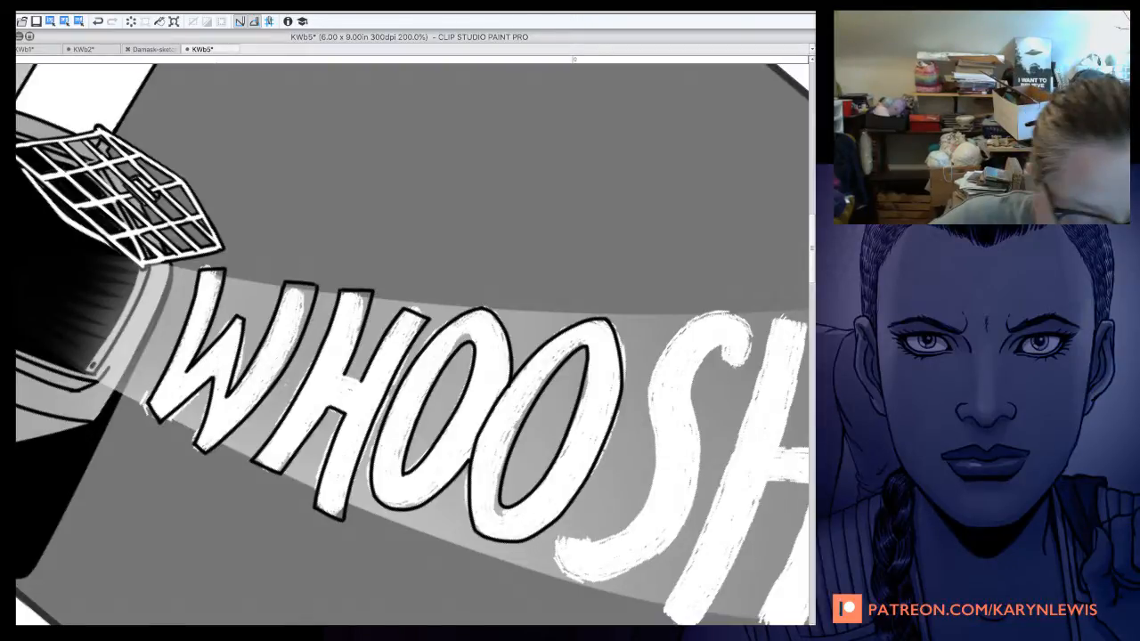
{"action": "key", "text": "ctrl+z"}
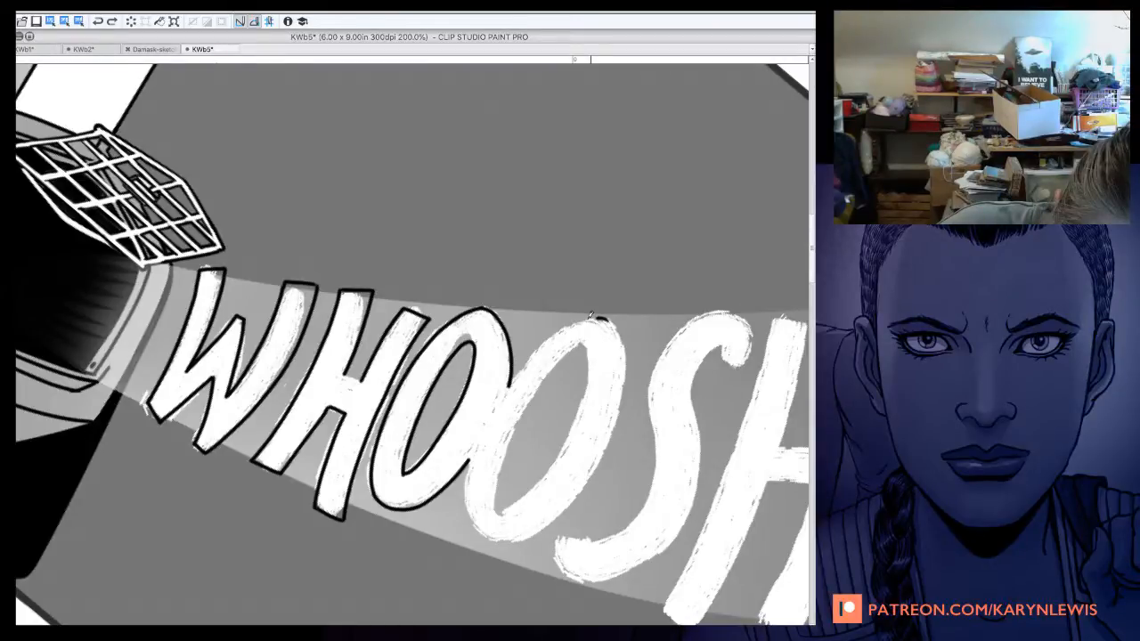
{"action": "left_click_drag", "start_coordinate": [591, 316], "coordinate": [517, 539]}
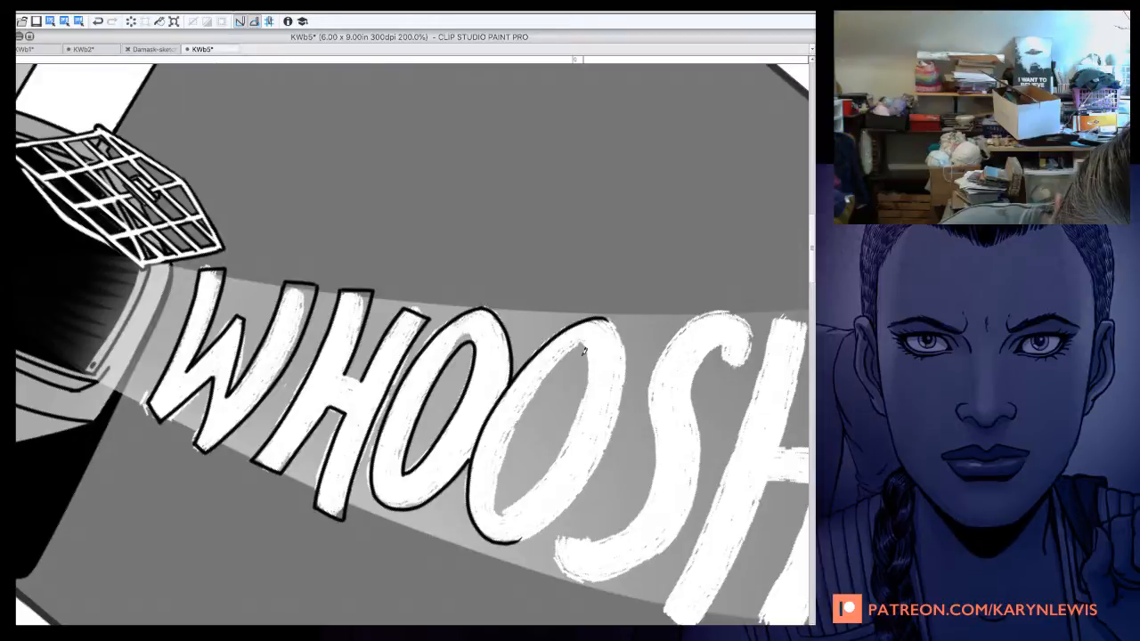
{"action": "left_click_drag", "start_coordinate": [585, 354], "coordinate": [508, 501]}
{"action": "left_click_drag", "start_coordinate": [589, 354], "coordinate": [585, 392]}
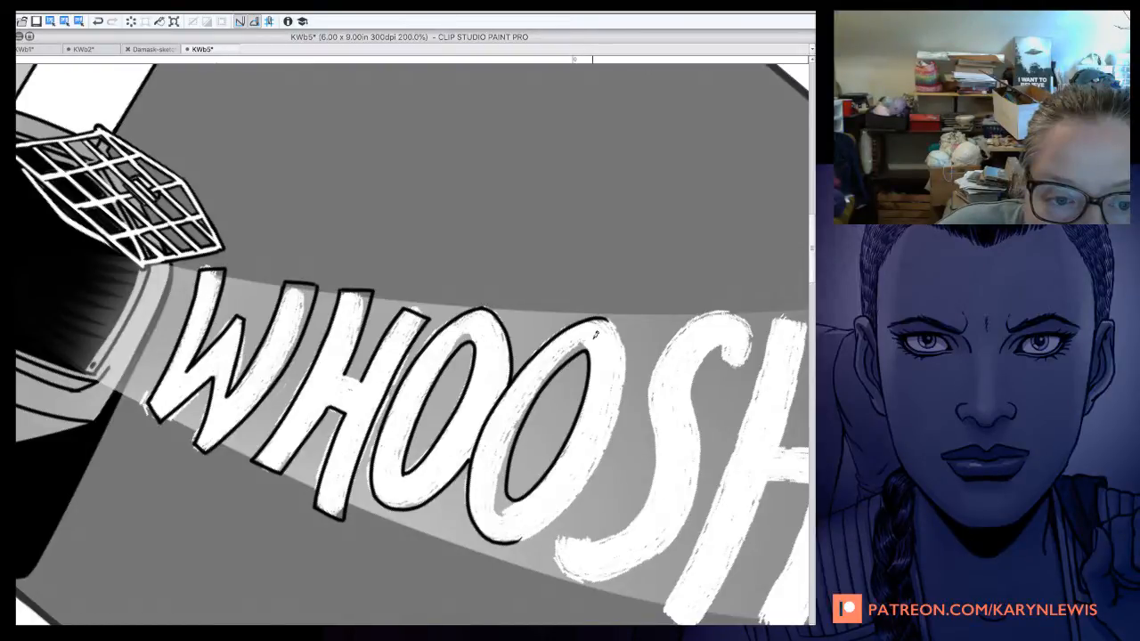
{"action": "key", "text": "ctrl+z"}
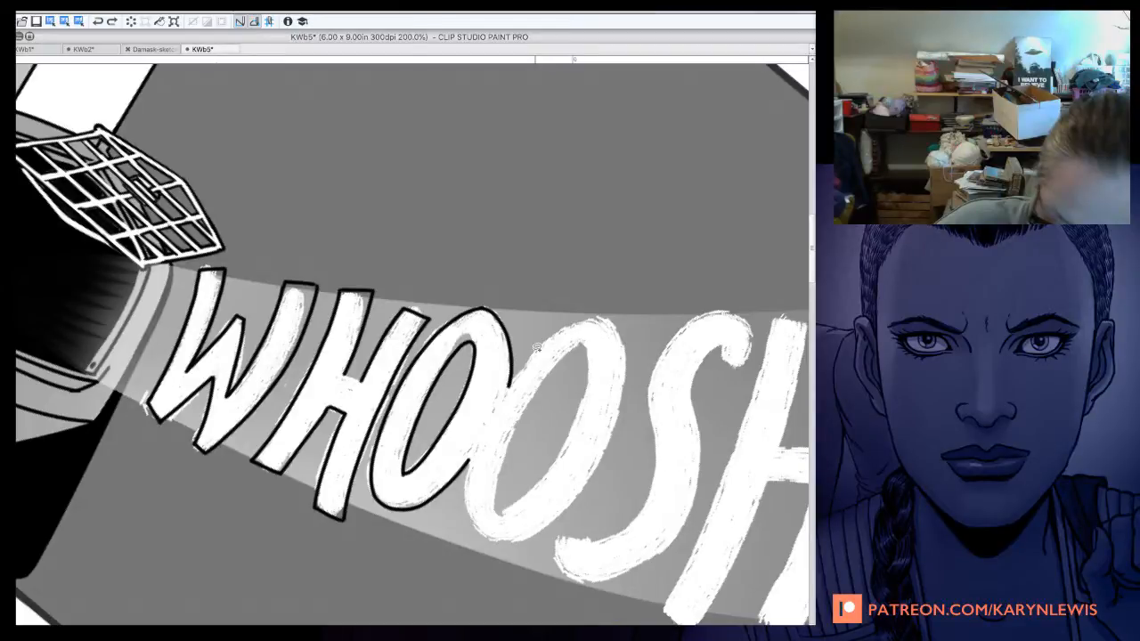
Lasso the second O's white lettering, shift it slightly away from the first O with a transform, and deselect it.
{"action": "left_click_drag", "start_coordinate": [537, 347], "coordinate": [620, 366]}
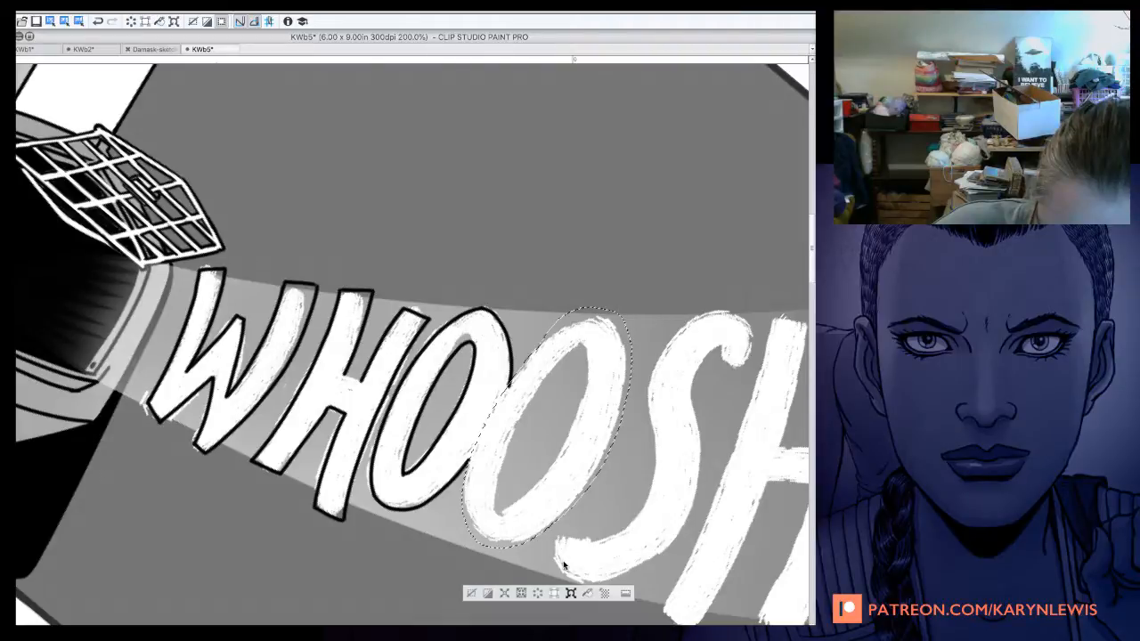
{"action": "left_click", "coordinate": [571, 593]}
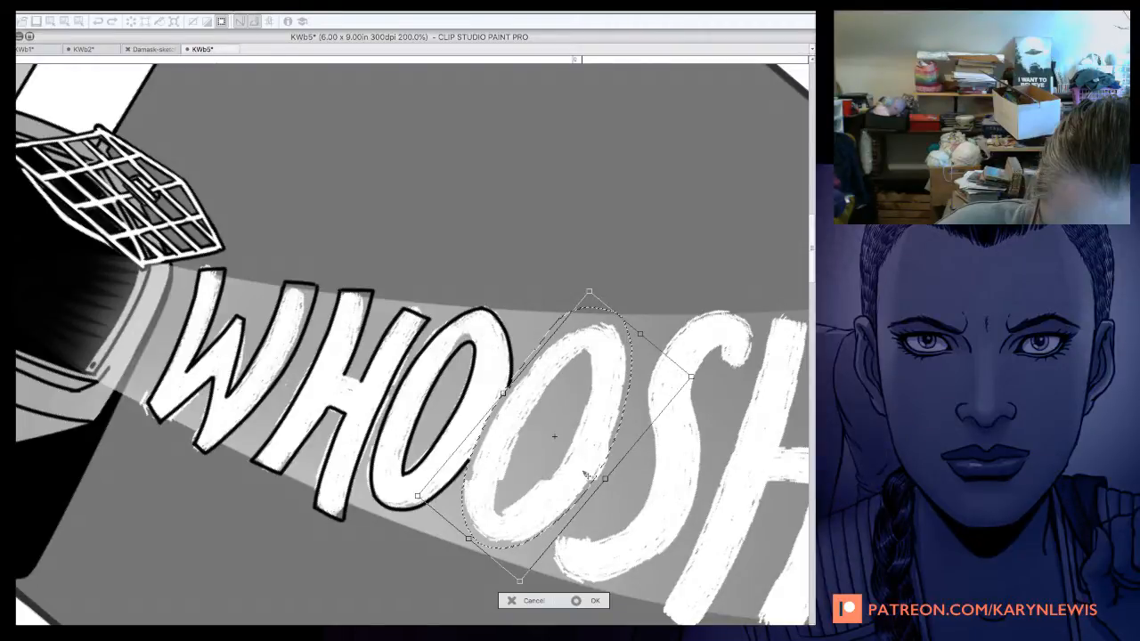
{"action": "left_click_drag", "start_coordinate": [584, 474], "coordinate": [599, 449]}
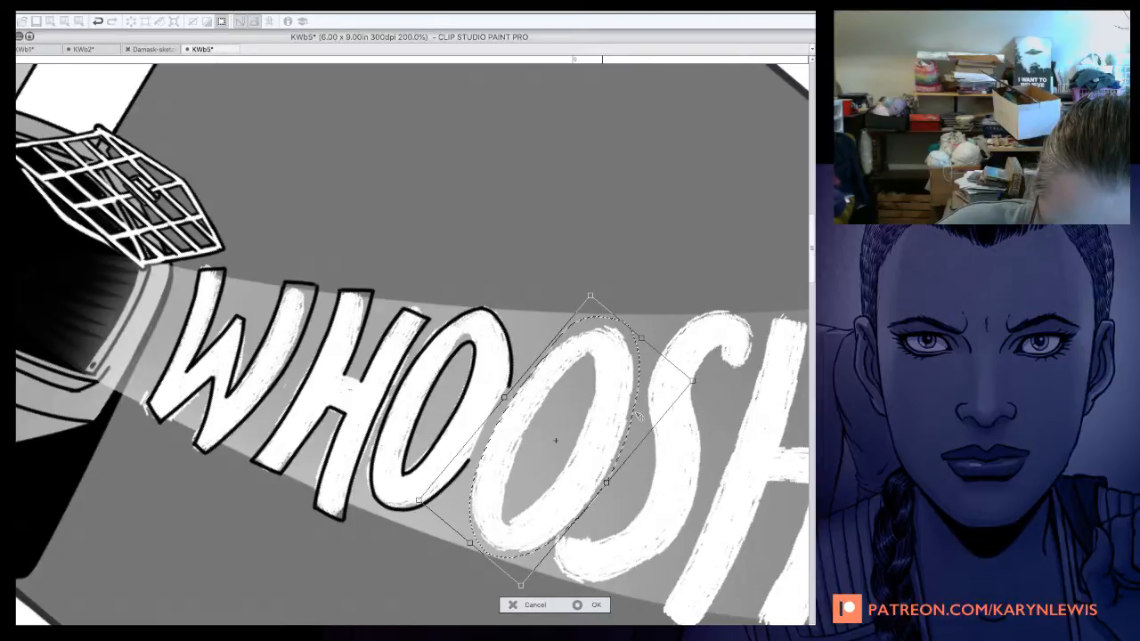
{"action": "left_click", "coordinate": [596, 604]}
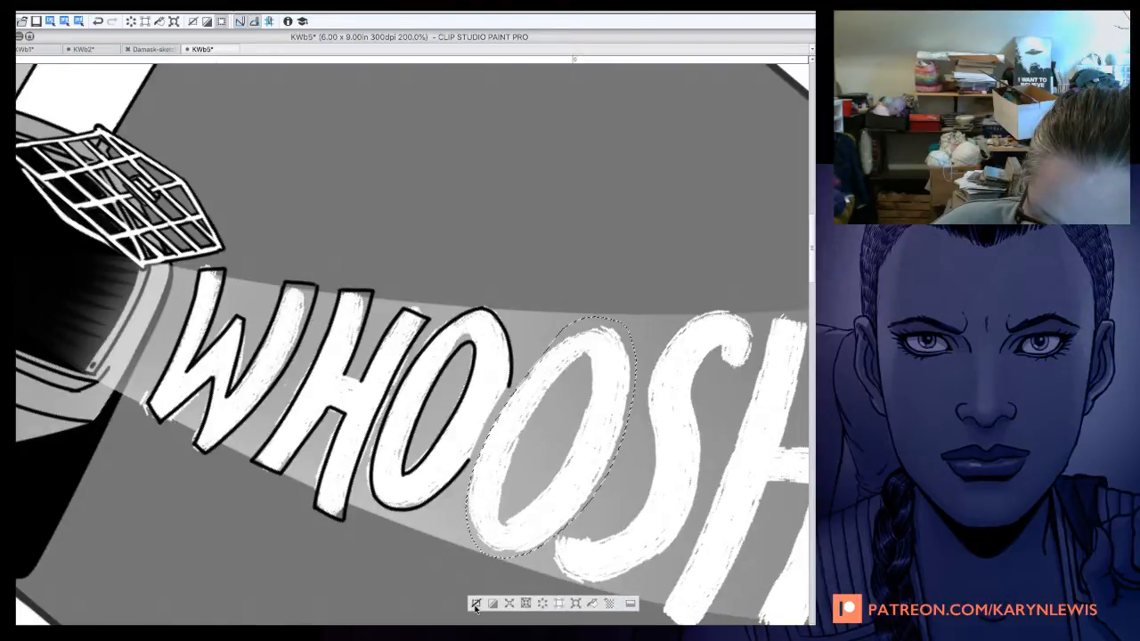
{"action": "left_click", "coordinate": [475, 604]}
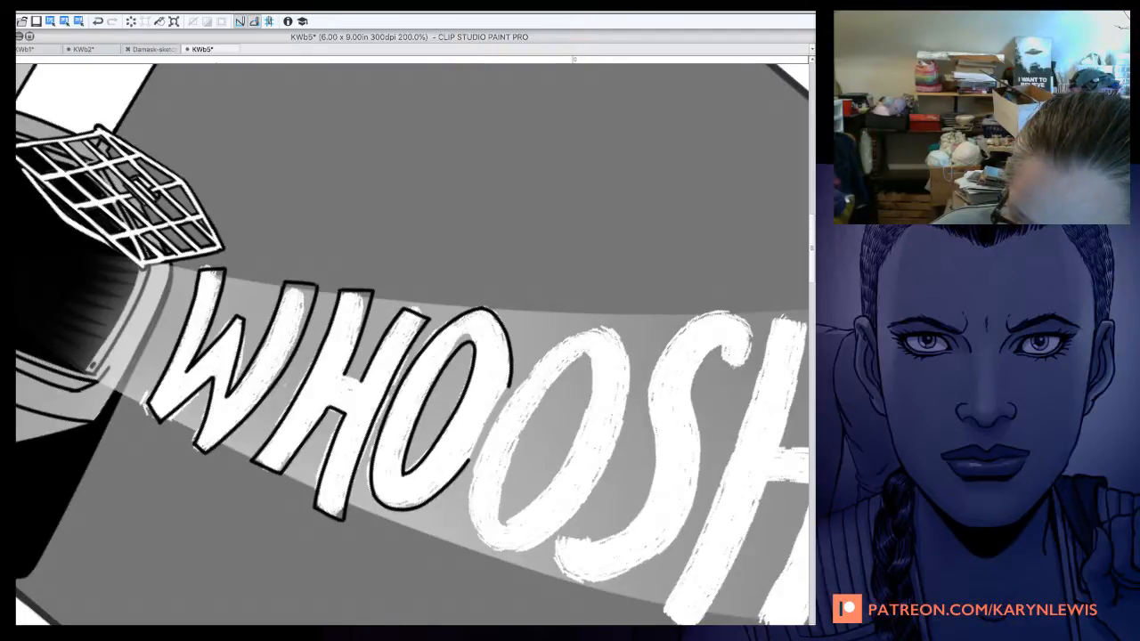
Close the gap in the first O's black outline along its lower right side, facing the second O.
{"action": "left_click_drag", "start_coordinate": [468, 460], "coordinate": [500, 408]}
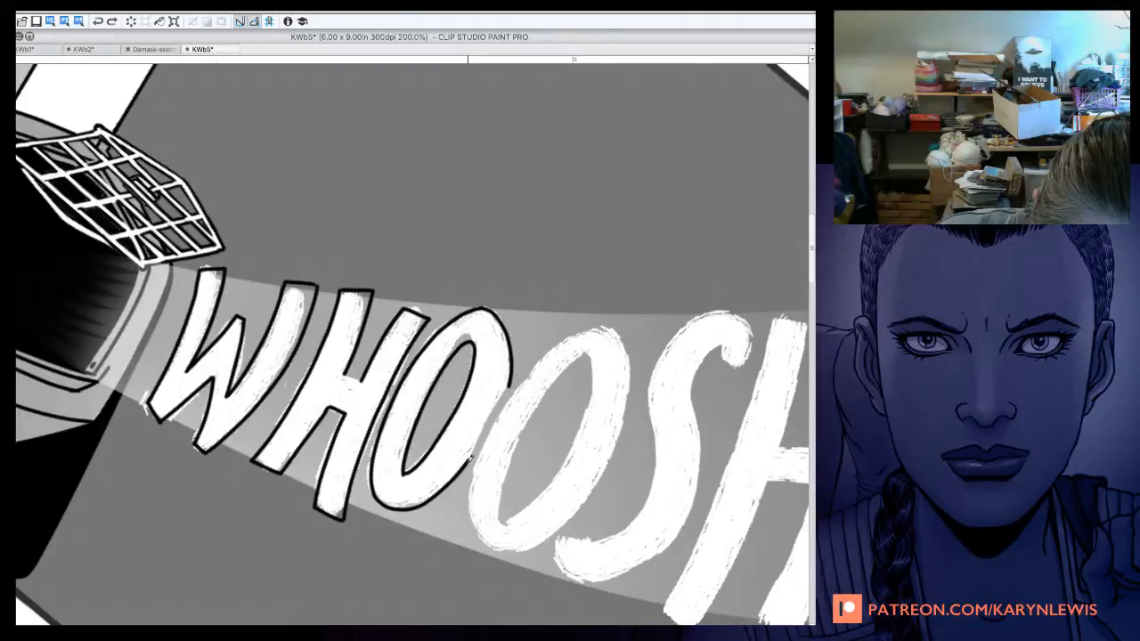
{"action": "left_click_drag", "start_coordinate": [470, 458], "coordinate": [511, 372]}
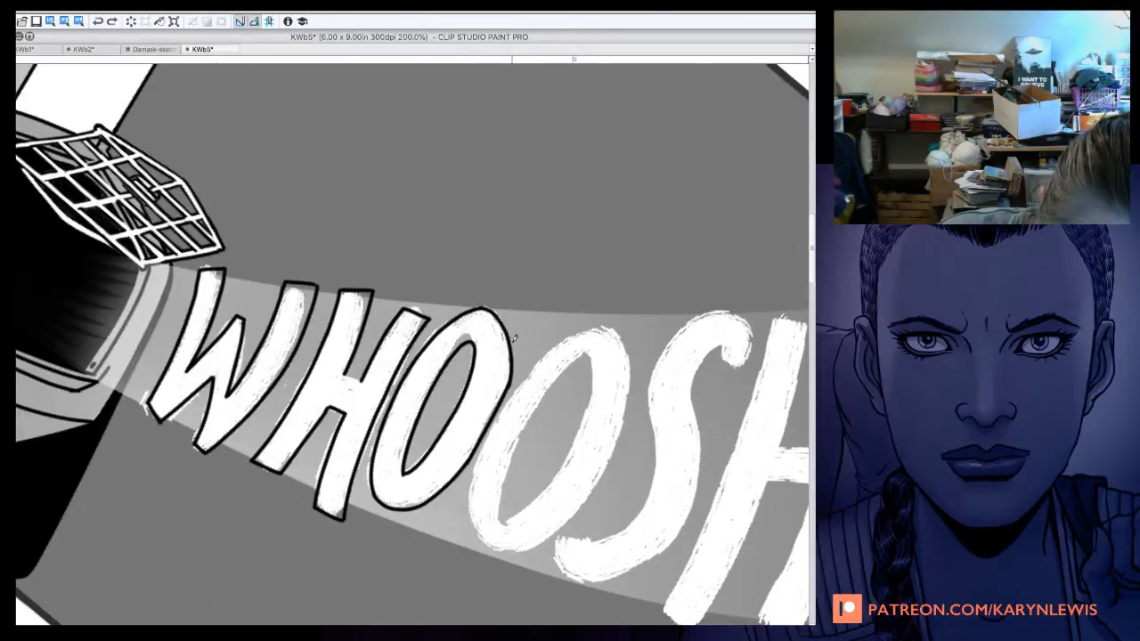
{"action": "key", "text": "ctrl+z"}
{"action": "left_click_drag", "start_coordinate": [510, 381], "coordinate": [464, 472]}
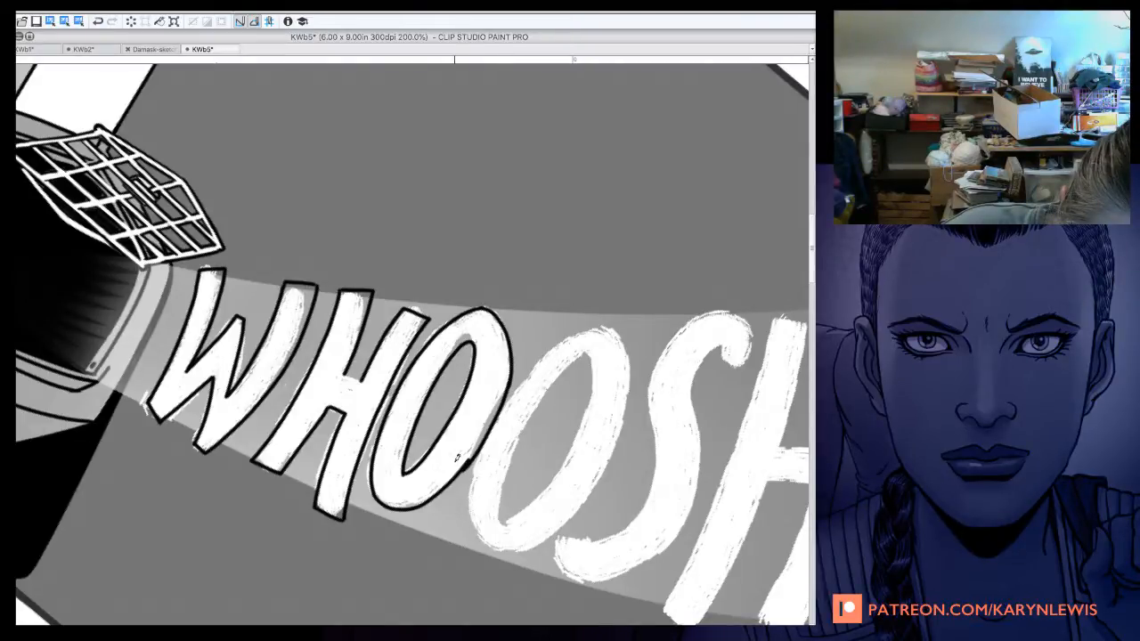
{"action": "key", "text": "ctrl+z"}
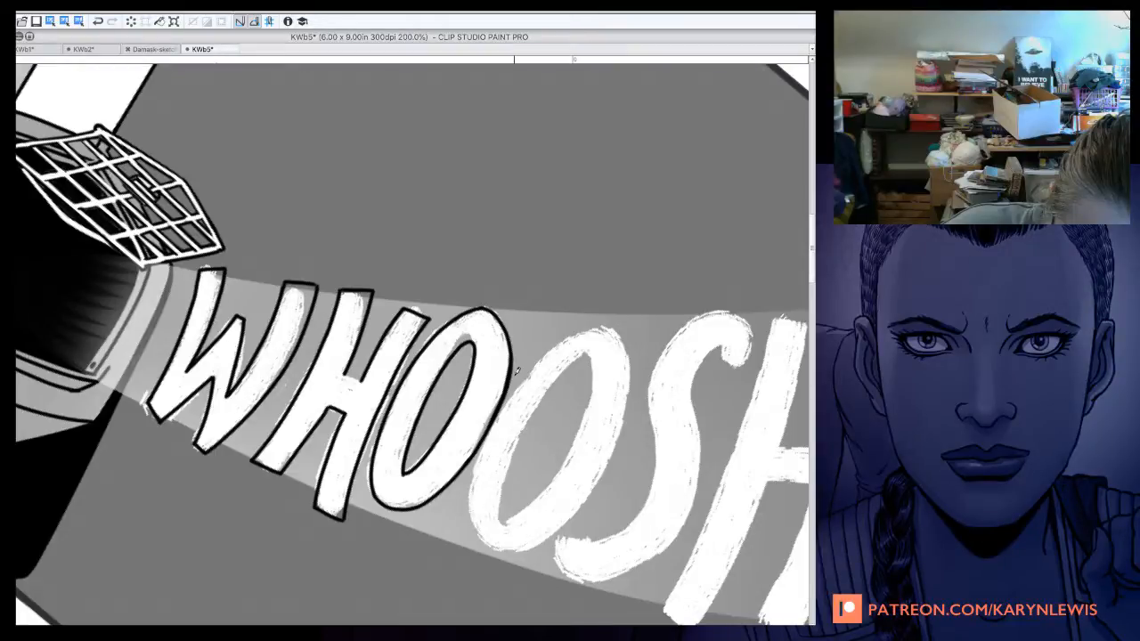
Ink the complete outer and inner contours of the repositioned second O in black.
{"action": "left_click_drag", "start_coordinate": [608, 329], "coordinate": [557, 537]}
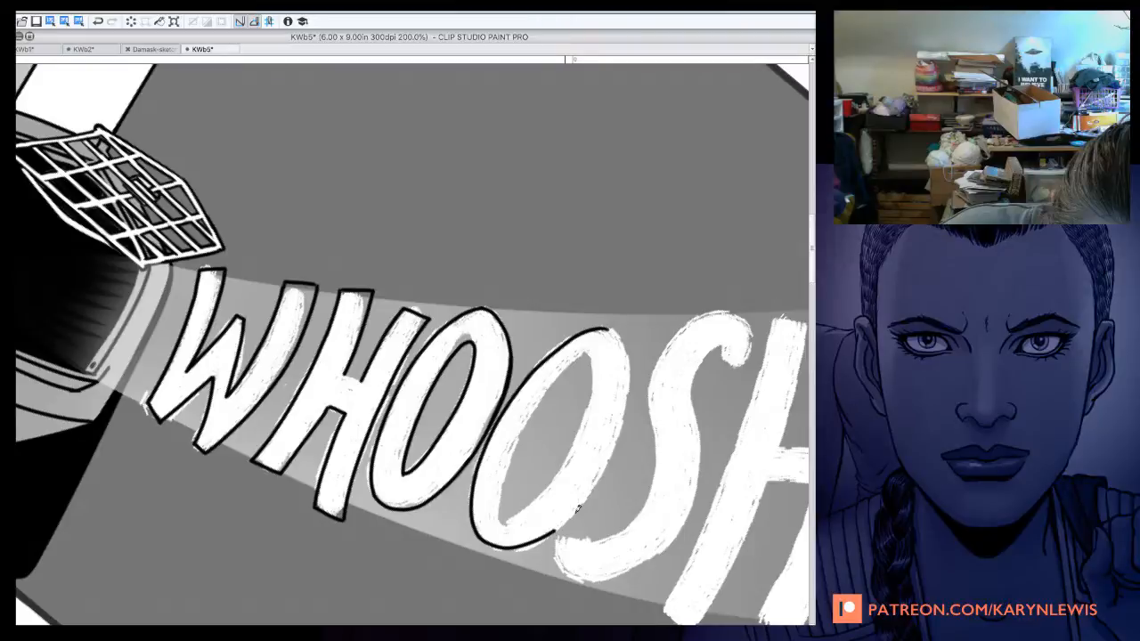
{"action": "left_click_drag", "start_coordinate": [560, 537], "coordinate": [609, 331]}
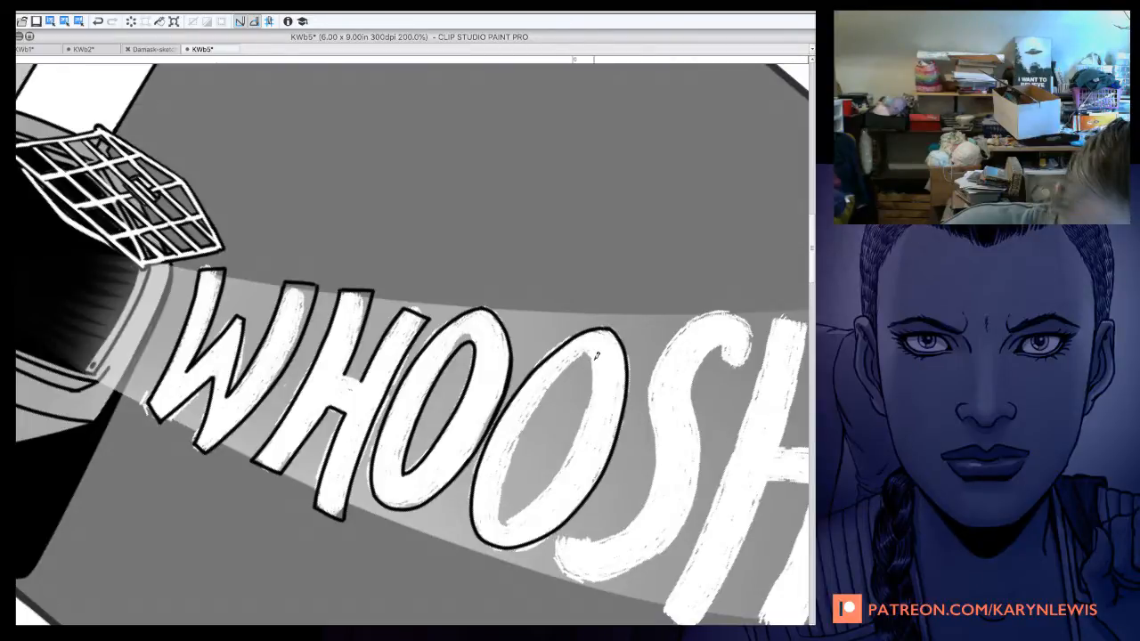
{"action": "mouse_move", "coordinate": [595, 356]}
{"action": "left_mouse_down"}
{"action": "mouse_move", "coordinate": [536, 500]}
{"action": "mouse_move", "coordinate": [595, 397]}
{"action": "left_mouse_up"}
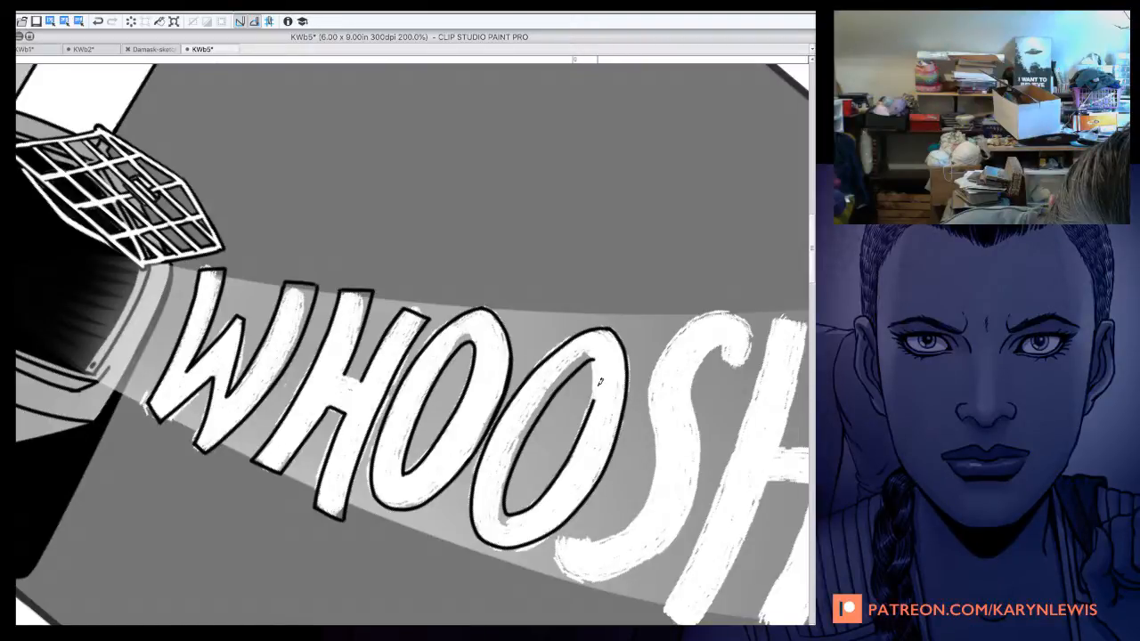
{"action": "left_click_drag", "start_coordinate": [598, 385], "coordinate": [593, 358]}
{"action": "left_click_drag", "start_coordinate": [623, 365], "coordinate": [556, 393]}
{"action": "left_click_drag", "start_coordinate": [656, 387], "coordinate": [686, 364]}
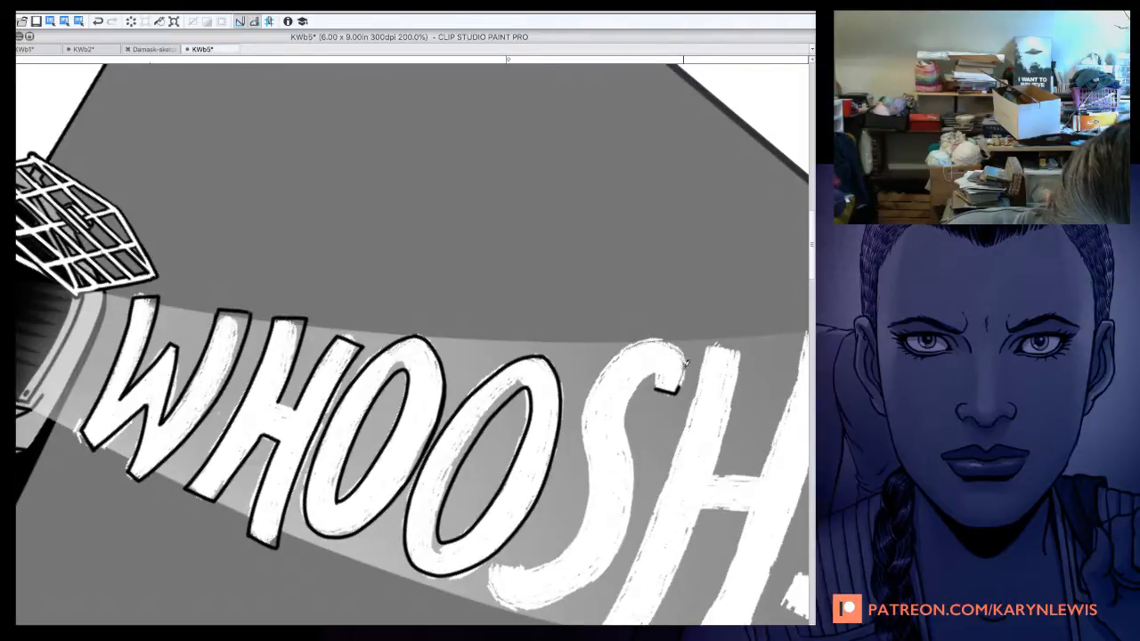
{"action": "left_click_drag", "start_coordinate": [683, 361], "coordinate": [521, 562]}
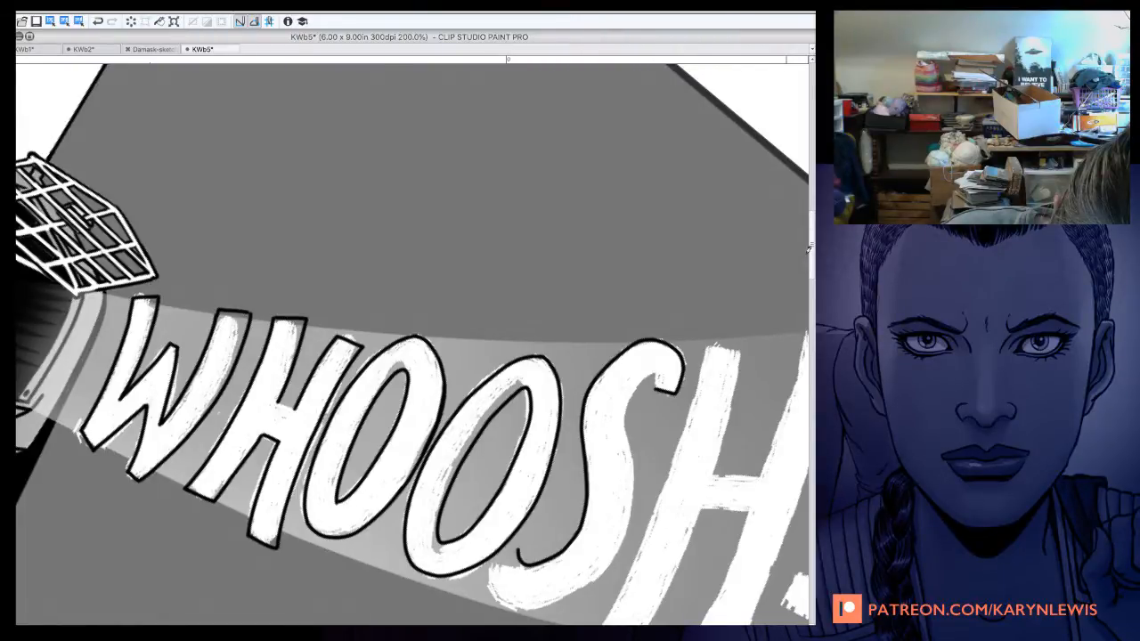
{"action": "key", "text": "ctrl+z"}
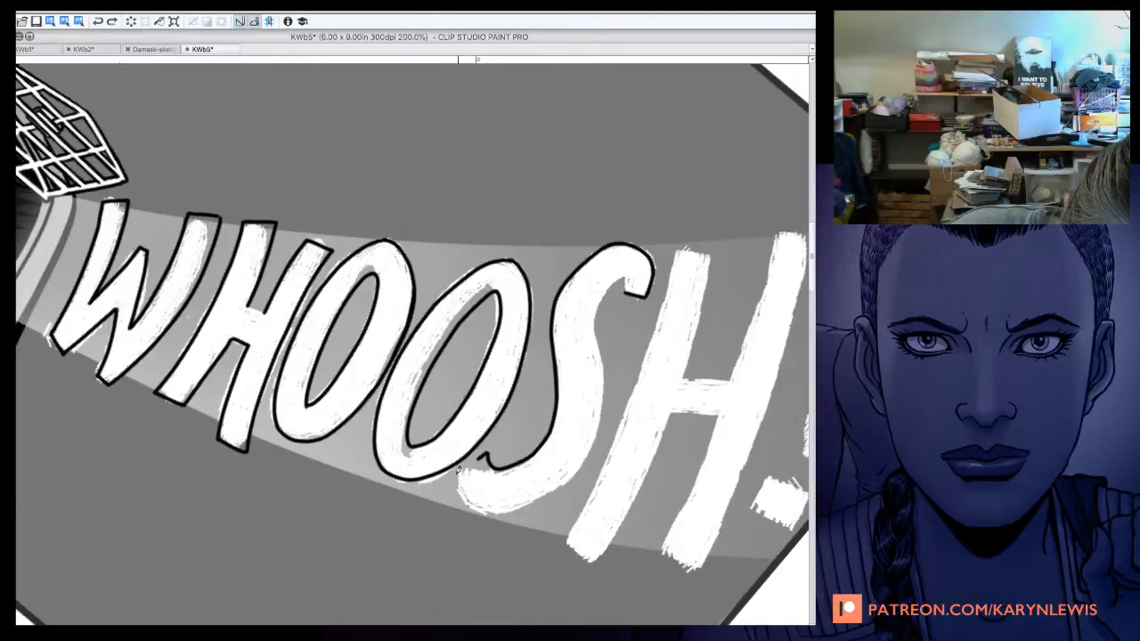
{"action": "left_click_drag", "start_coordinate": [459, 470], "coordinate": [614, 285]}
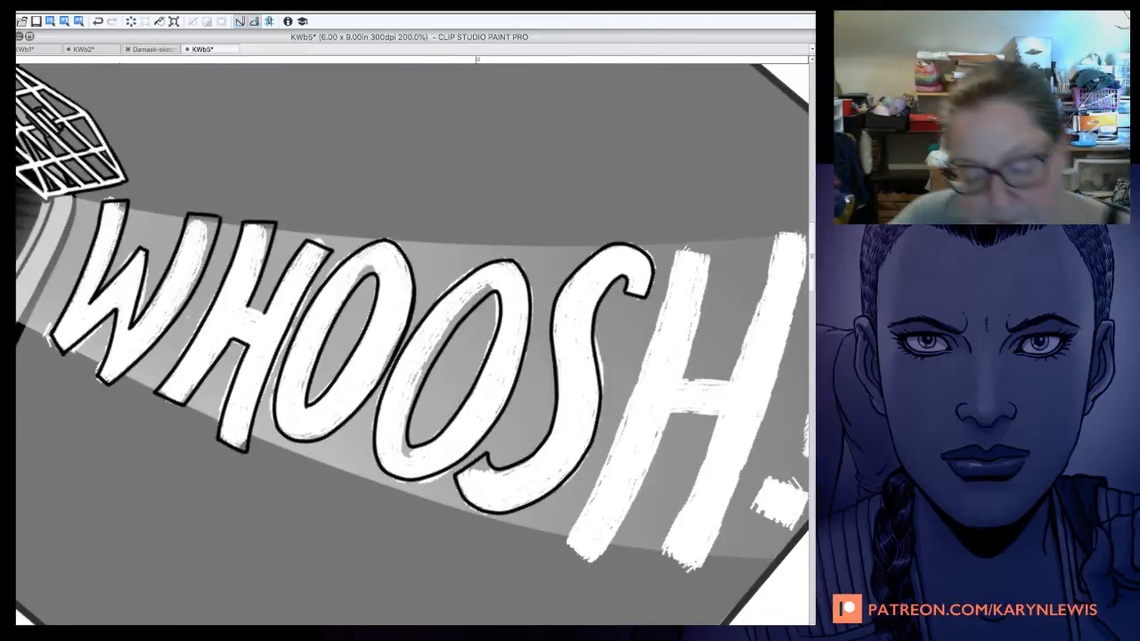
{"action": "key", "text": "ctrl+z"}
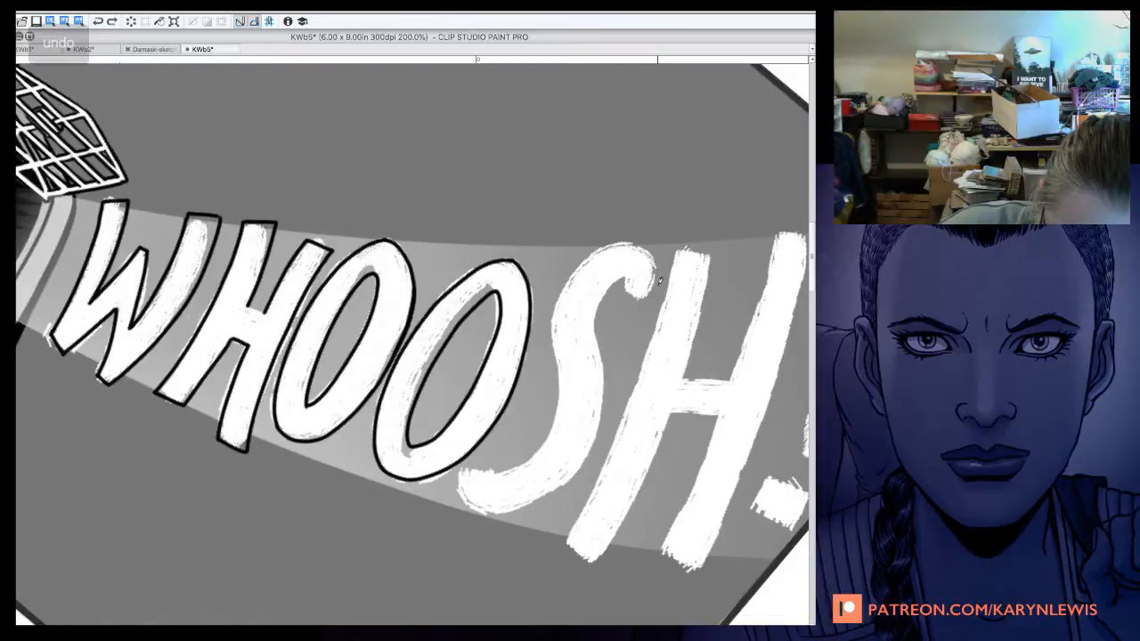
Ink the complete contour of the S in black around its white lettering.
{"action": "mouse_move", "coordinate": [458, 472]}
{"action": "left_mouse_down"}
{"action": "mouse_move", "coordinate": [640, 295]}
{"action": "mouse_move", "coordinate": [593, 323]}
{"action": "left_mouse_up"}
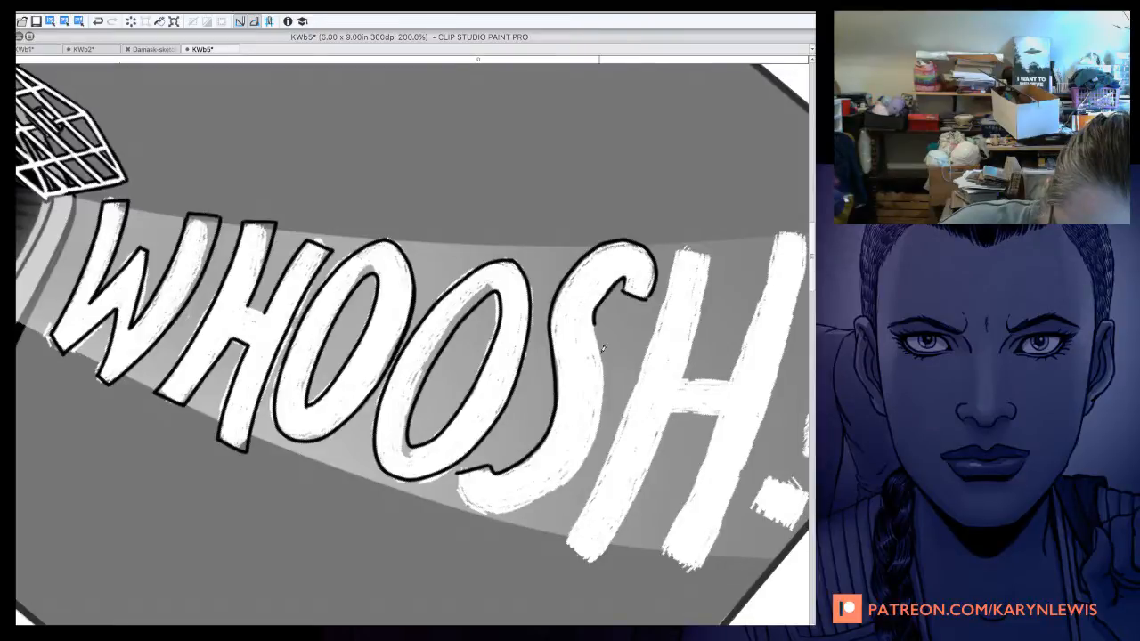
{"action": "key", "text": "ctrl+z"}
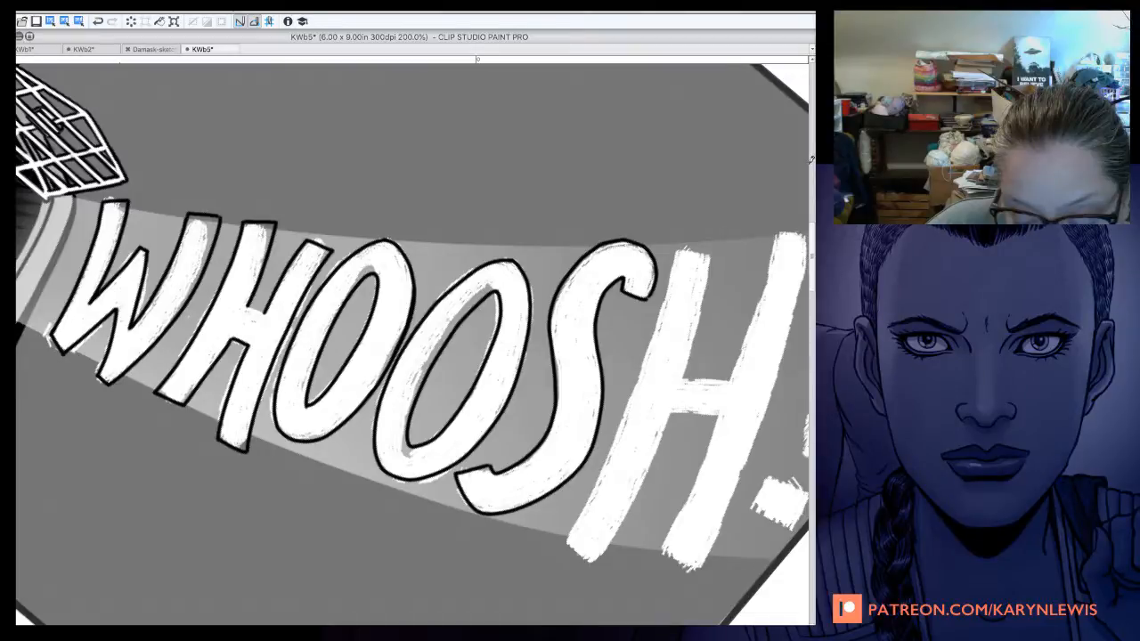
Ink the complete black outline of the second H, including both stems, the crossbar and the stem ends.
{"action": "left_click_drag", "start_coordinate": [546, 174], "coordinate": [472, 393]}
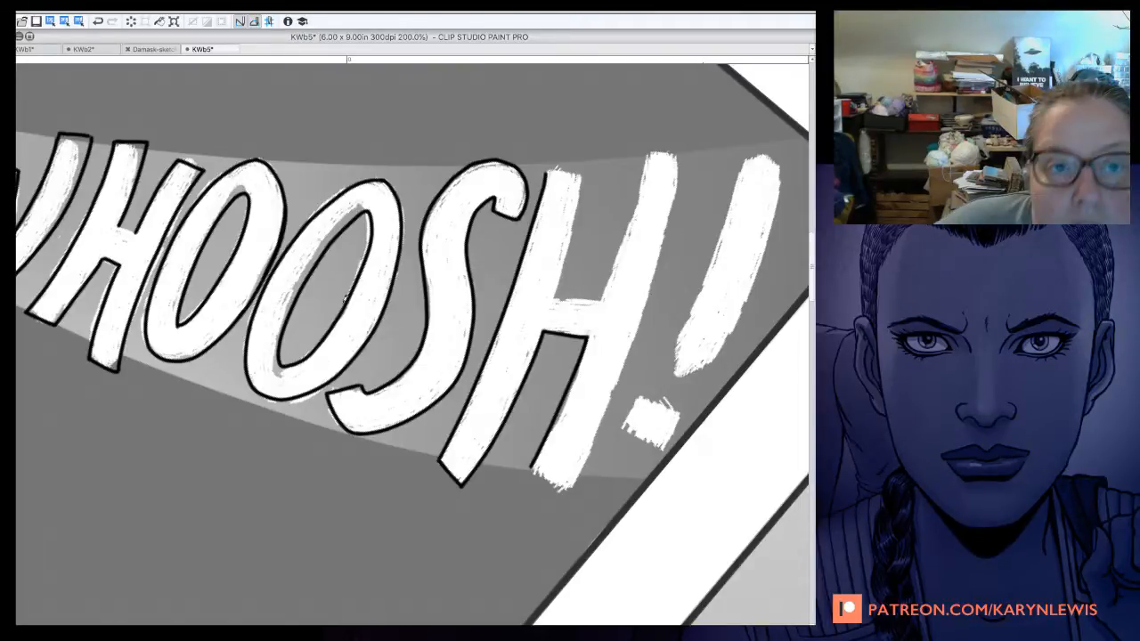
{"action": "key", "text": "super+Tab"}
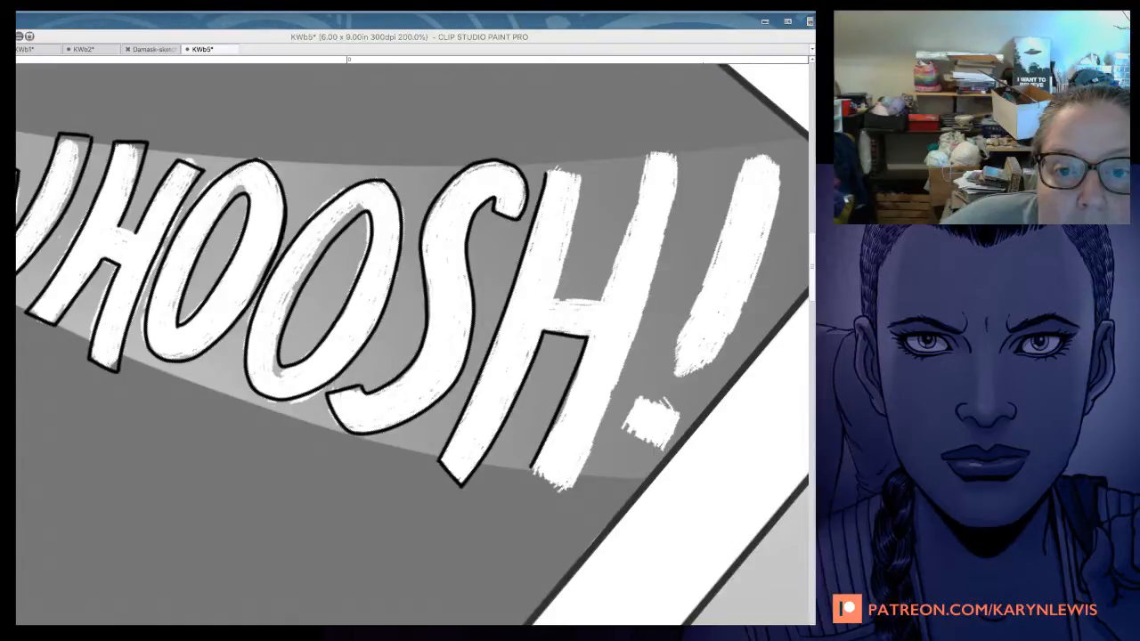
{"action": "left_click_drag", "start_coordinate": [531, 467], "coordinate": [570, 489]}
{"action": "left_click_drag", "start_coordinate": [547, 171], "coordinate": [584, 175]}
{"action": "left_click_drag", "start_coordinate": [584, 176], "coordinate": [554, 300]}
{"action": "left_click_drag", "start_coordinate": [554, 300], "coordinate": [602, 301]}
{"action": "left_click_drag", "start_coordinate": [602, 301], "coordinate": [649, 153]}
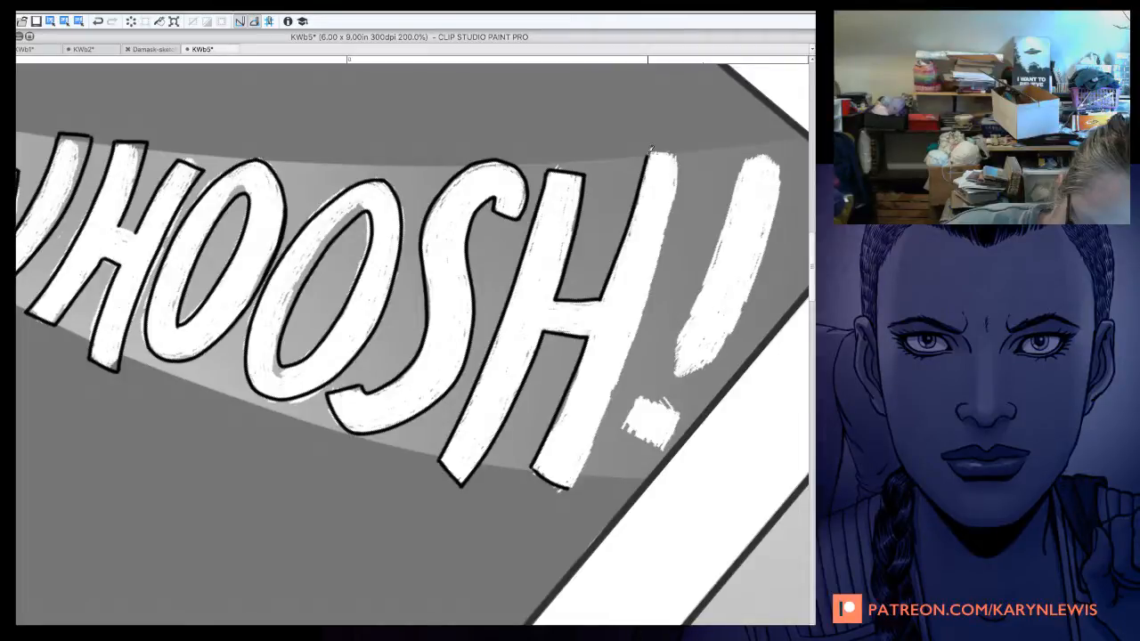
{"action": "left_click_drag", "start_coordinate": [648, 154], "coordinate": [683, 155]}
{"action": "left_click_drag", "start_coordinate": [684, 156], "coordinate": [568, 489]}
Ink black outlines around the exclamation mark's tapered stroke and its dot.
{"action": "left_click_drag", "start_coordinate": [744, 159], "coordinate": [672, 377]}
{"action": "left_click_drag", "start_coordinate": [744, 158], "coordinate": [775, 155]}
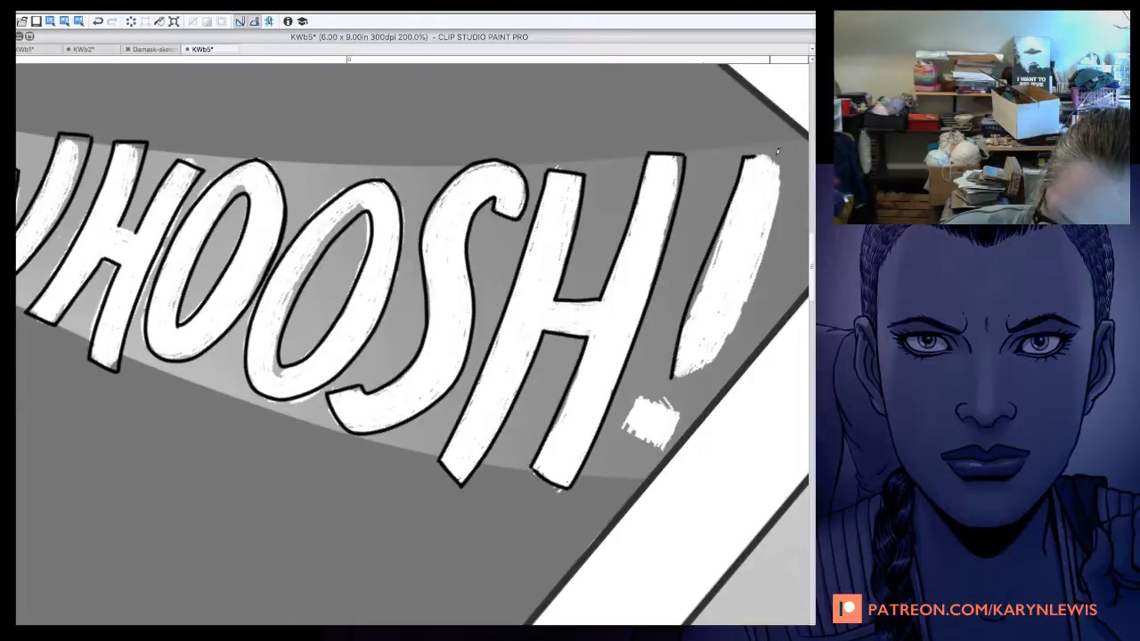
{"action": "left_click_drag", "start_coordinate": [745, 159], "coordinate": [785, 159]}
{"action": "left_click_drag", "start_coordinate": [786, 158], "coordinate": [673, 379]}
{"action": "left_click_drag", "start_coordinate": [659, 446], "coordinate": [629, 425]}
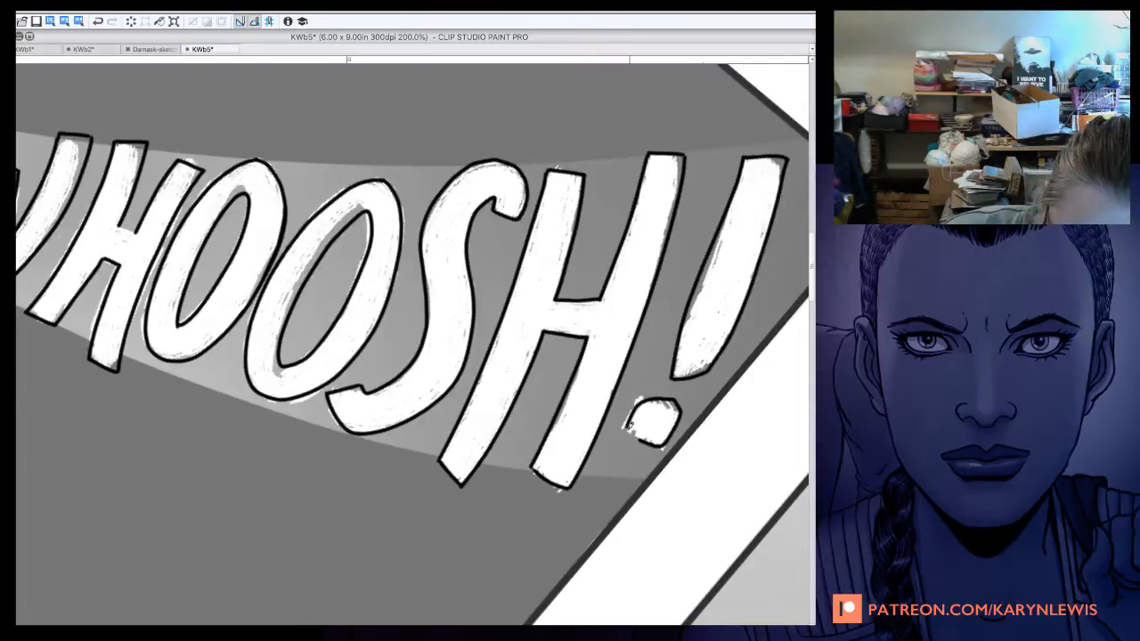
Select the WHOOSH! letter shapes inside their outlines and replace the rough brushwork with a solid white fill.
{"action": "key", "text": "asciicircum"}
{"action": "key", "text": "asciicircum"}
{"action": "key", "text": "asciicircum"}
{"action": "key", "text": "asciicircum"}
{"action": "key", "text": "asciicircum"}
{"action": "key", "text": "asciicircum"}
{"action": "key", "text": "asciicircum"}
{"action": "key", "text": "asciicircum"}
{"action": "key", "text": "asciicircum"}
{"action": "key", "text": "asciicircum"}
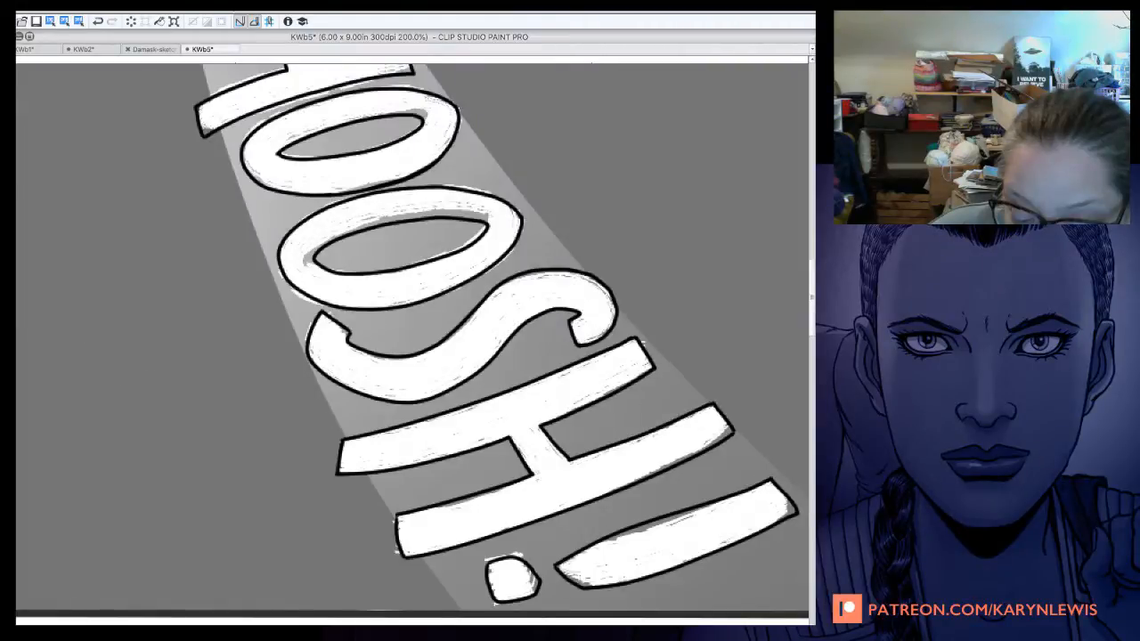
{"action": "key", "text": "super+minus"}
{"action": "key", "text": "super+minus"}
{"action": "key", "text": "super+minus"}
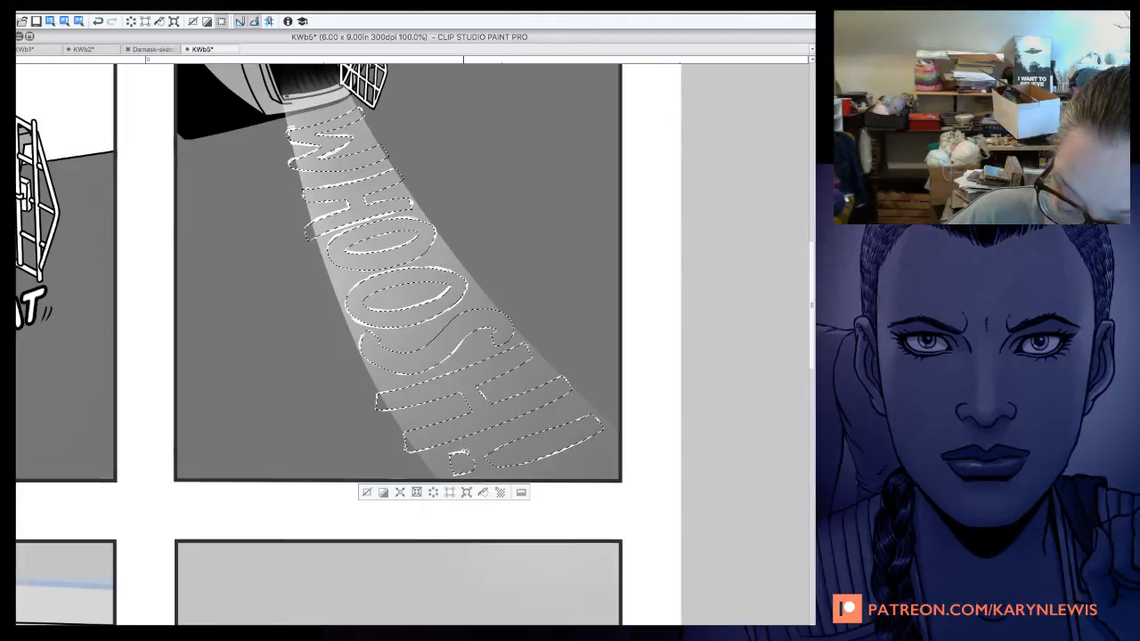
{"action": "key", "text": "ctrl+z"}
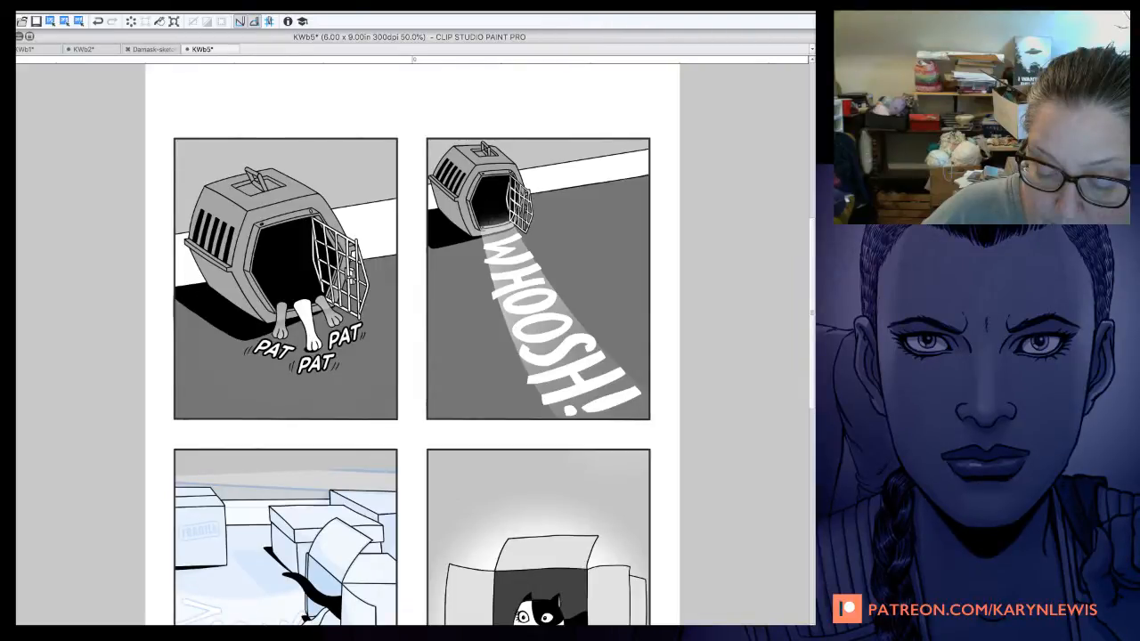
Restore the letter selection and apply a white gradient along the lettering that fades toward the pet carrier, adjusting its start and end points.
{"action": "key", "text": "super+z"}
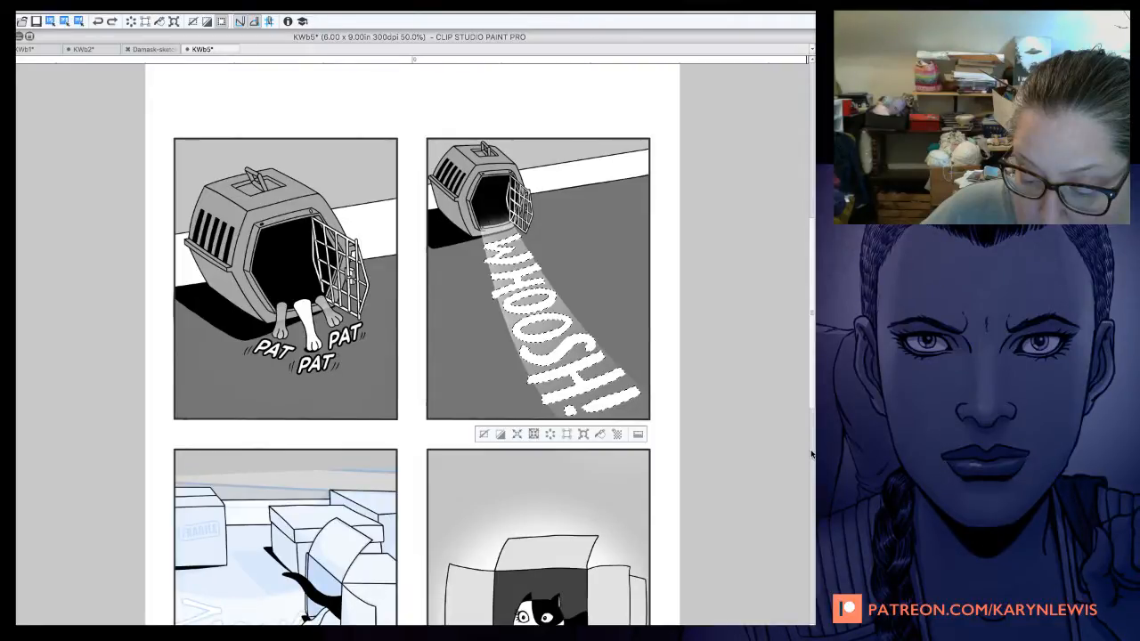
{"action": "left_click_drag", "start_coordinate": [611, 409], "coordinate": [506, 227]}
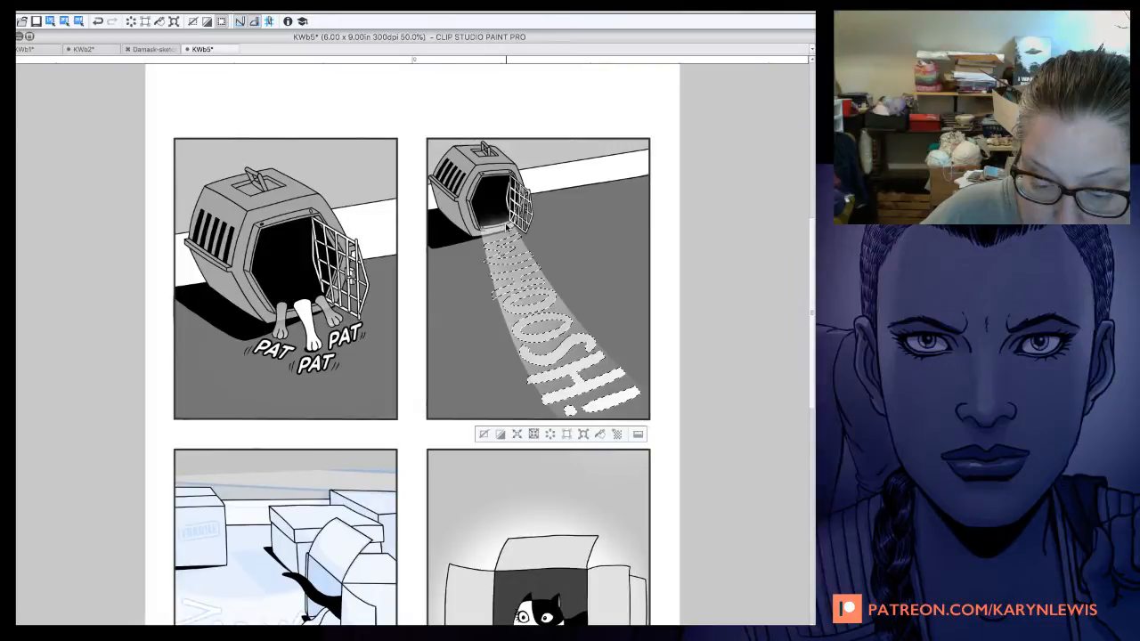
{"action": "left_click_drag", "start_coordinate": [507, 227], "coordinate": [624, 412]}
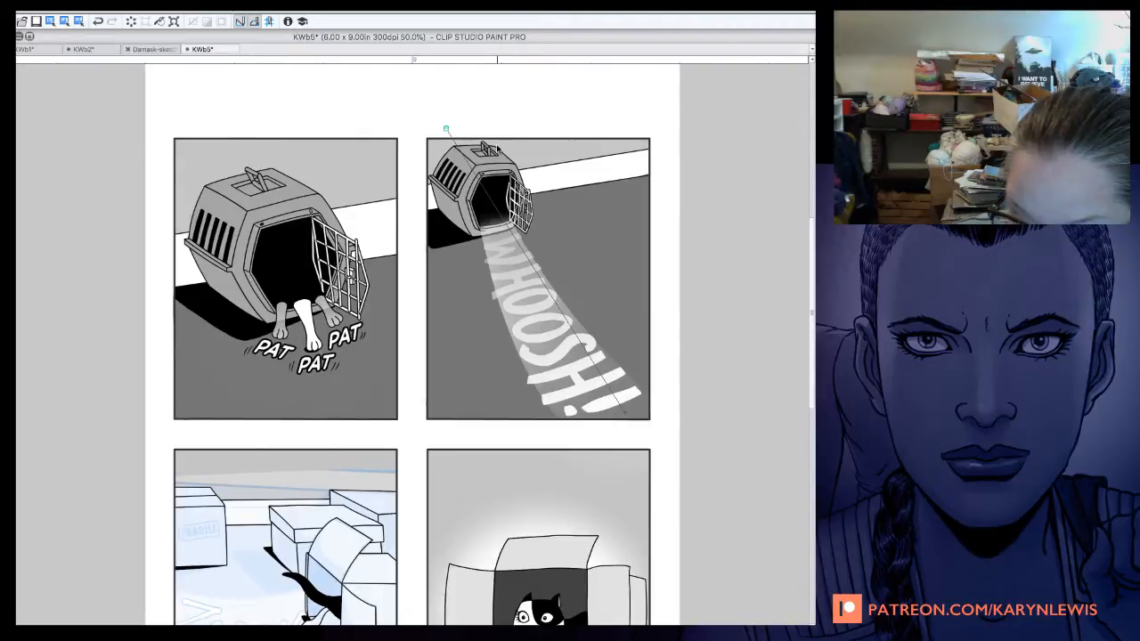
{"action": "left_click_drag", "start_coordinate": [446, 129], "coordinate": [367, 55]}
{"action": "left_click_drag", "start_coordinate": [625, 412], "coordinate": [617, 423]}
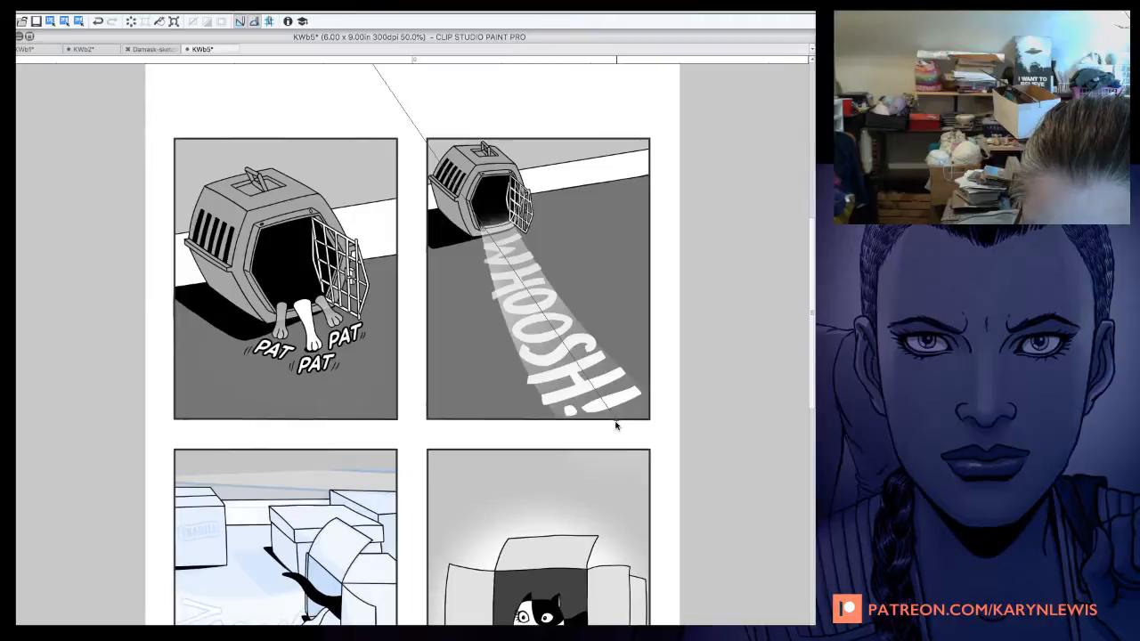
{"action": "left_click_drag", "start_coordinate": [615, 422], "coordinate": [612, 411]}
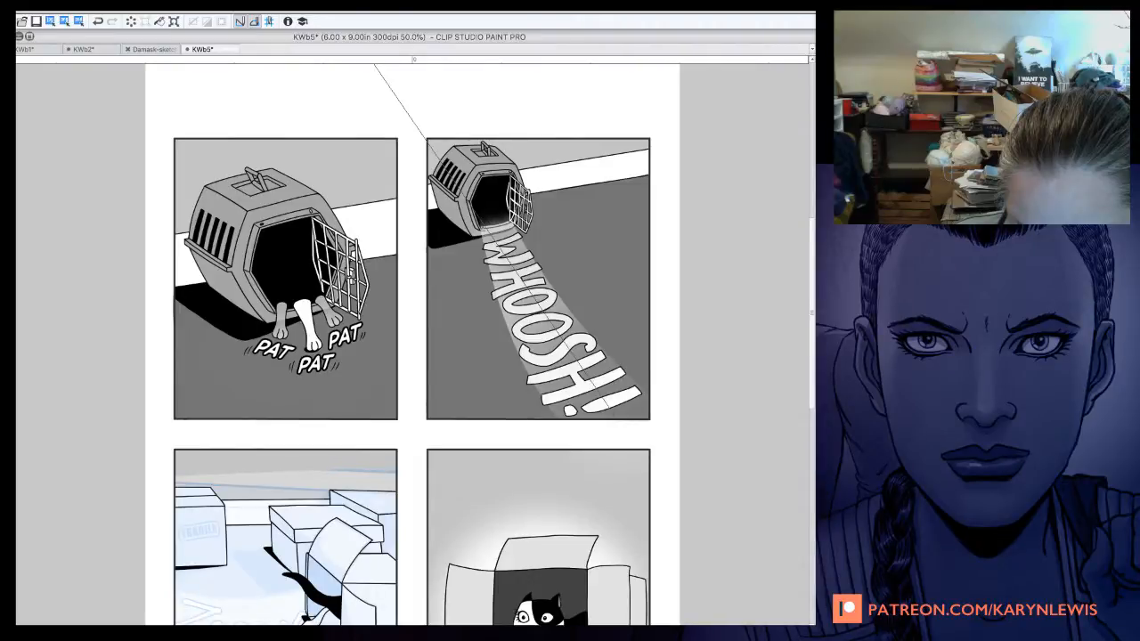
Undo the last edits made in the WHOOSH! panel.
{"action": "key", "text": "super+minus"}
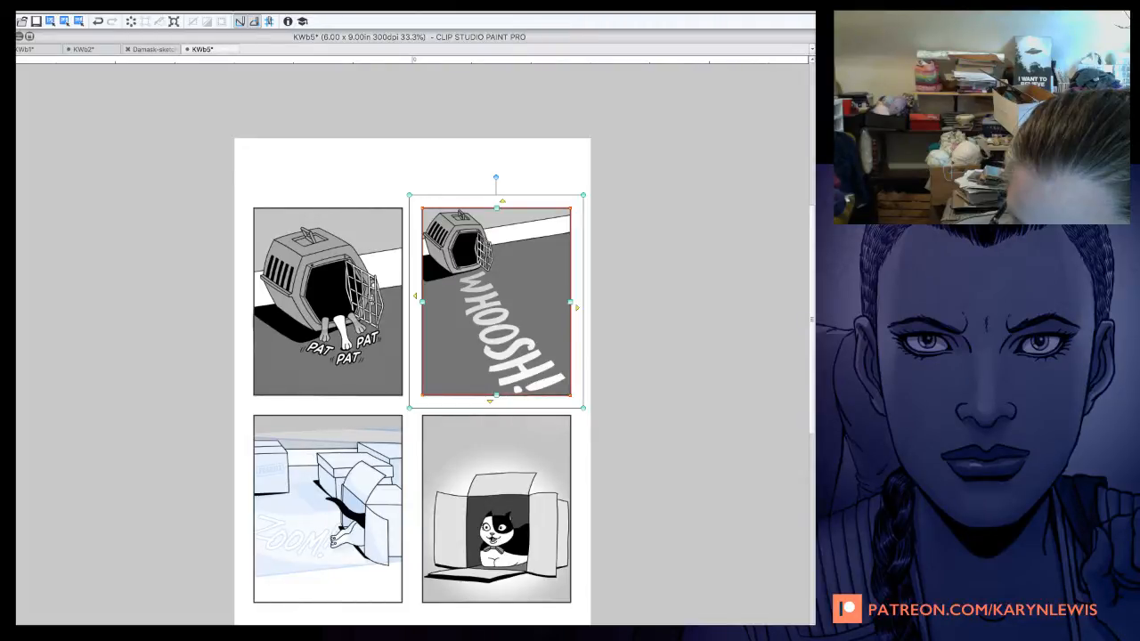
{"action": "key", "text": "super+z"}
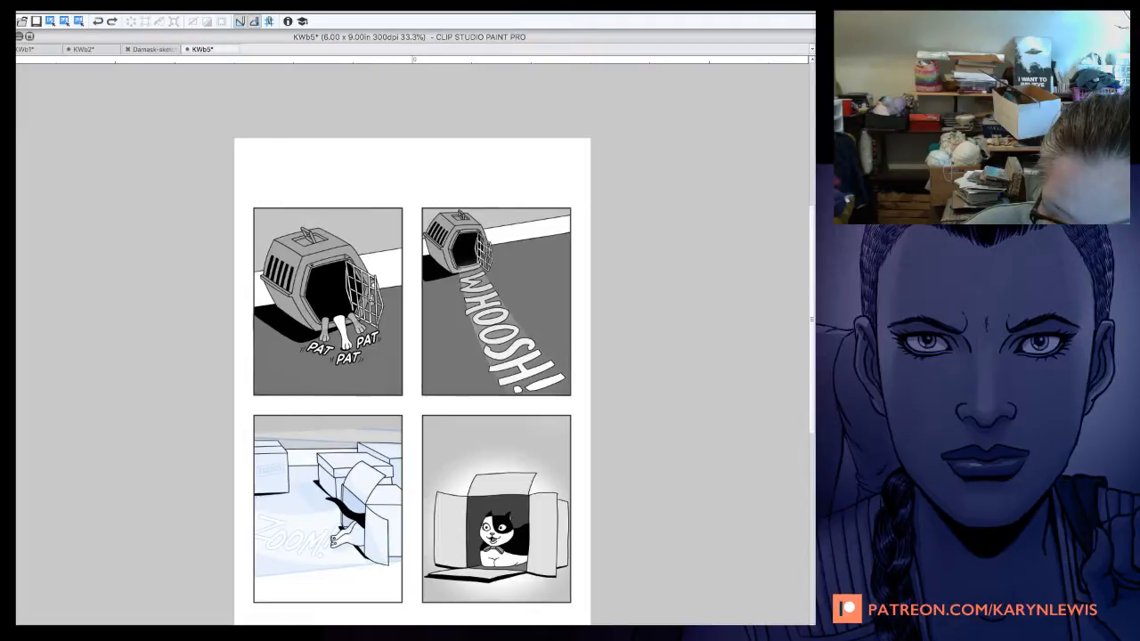
{"action": "key", "text": "super+z"}
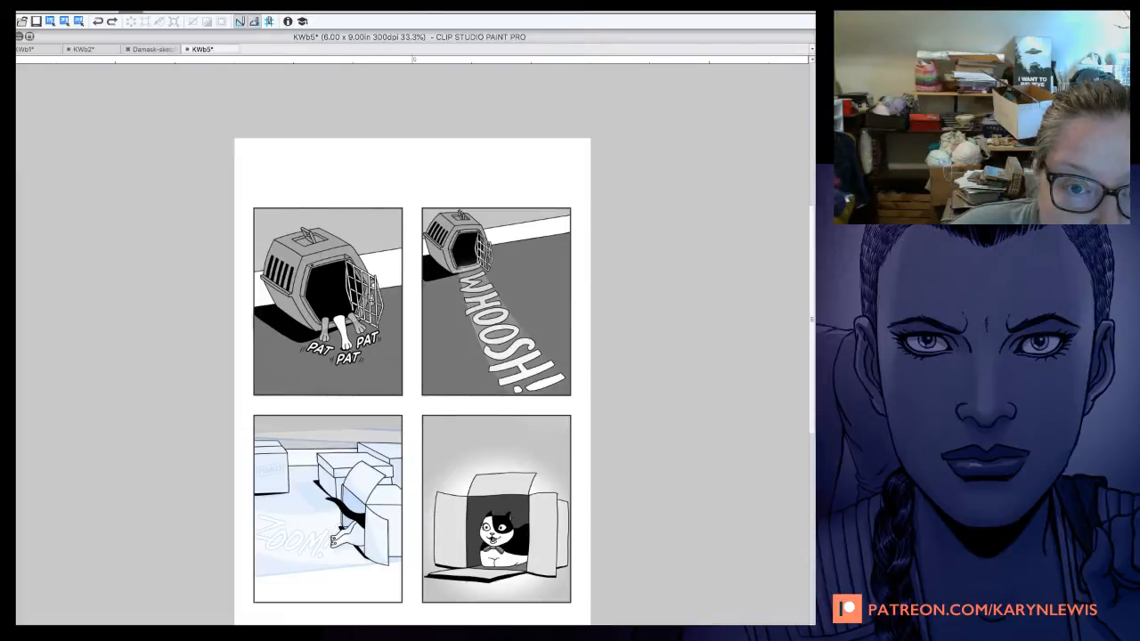
Hide the blue sketch in the ZOOM! panel, leaving only its inked line art and grey wall.
{"action": "key", "text": "super+s"}
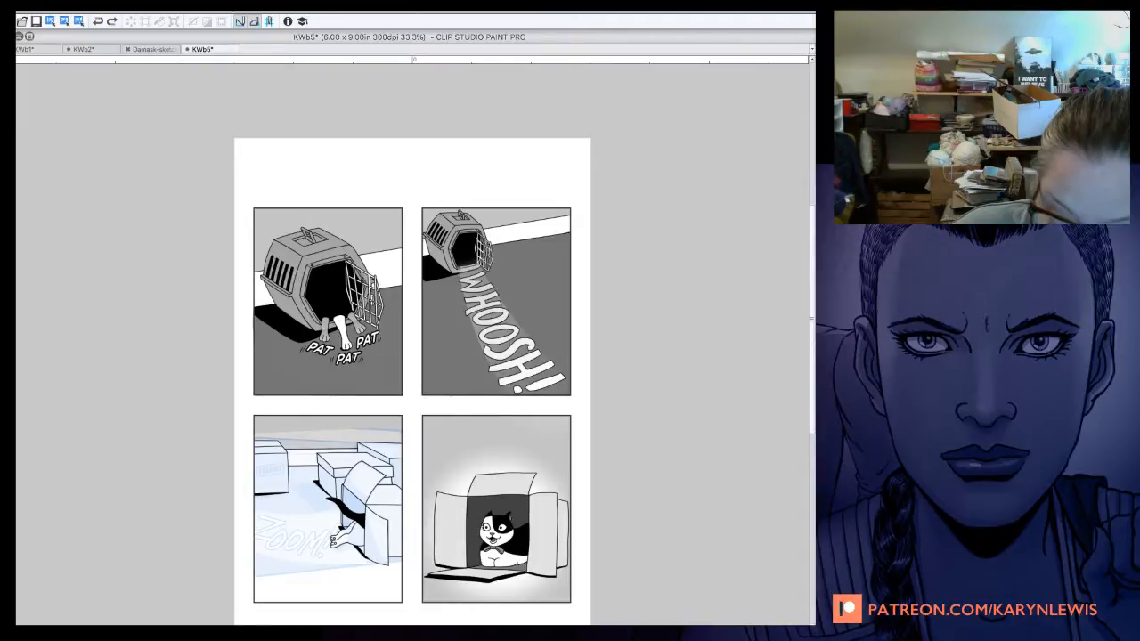
{"action": "key", "text": "super+y"}
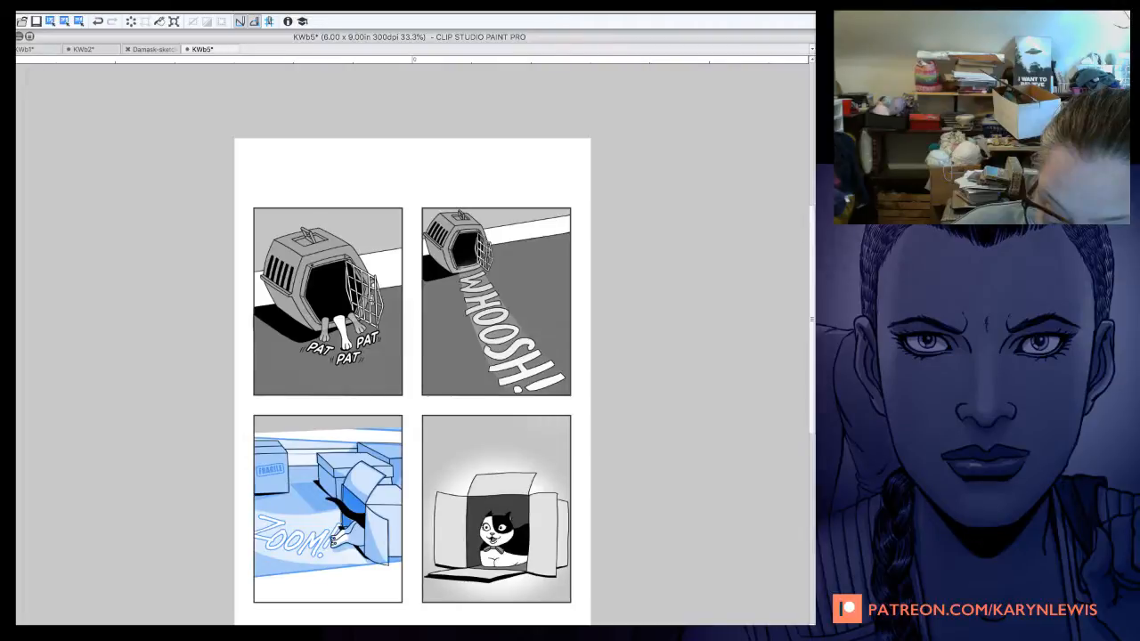
{"action": "key", "text": "super+b"}
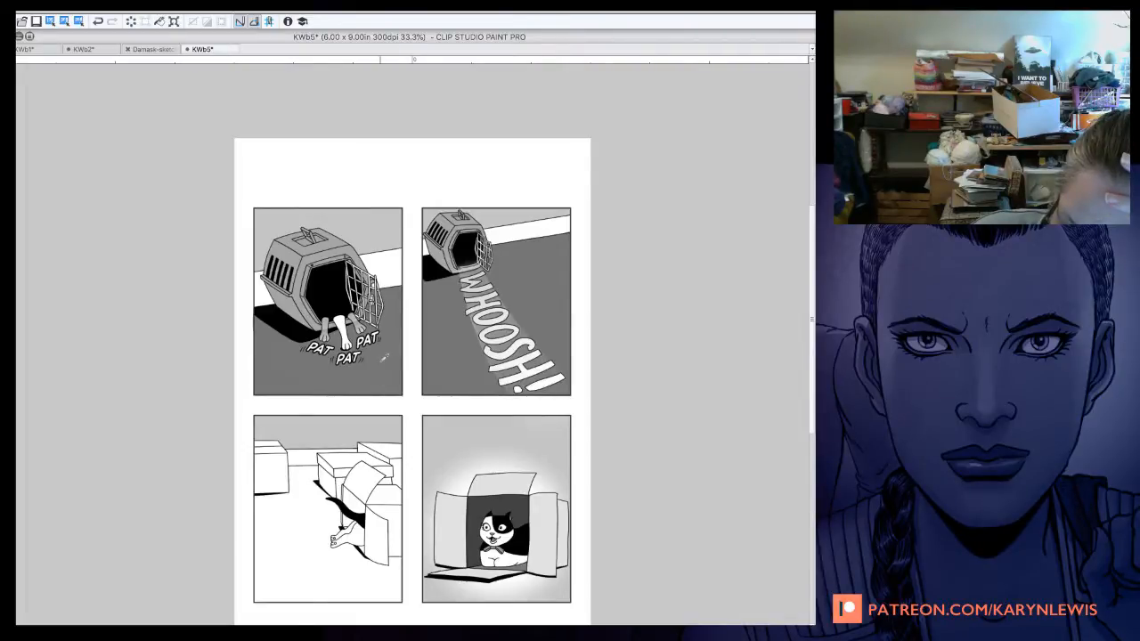
Lasso the floor area between the single box and the stacked boxes, fill it with dark grey, and deselect it.
{"action": "key", "text": "ctrl+plus"}
{"action": "key", "text": "ctrl+plus"}
{"action": "key", "text": "ctrl+plus"}
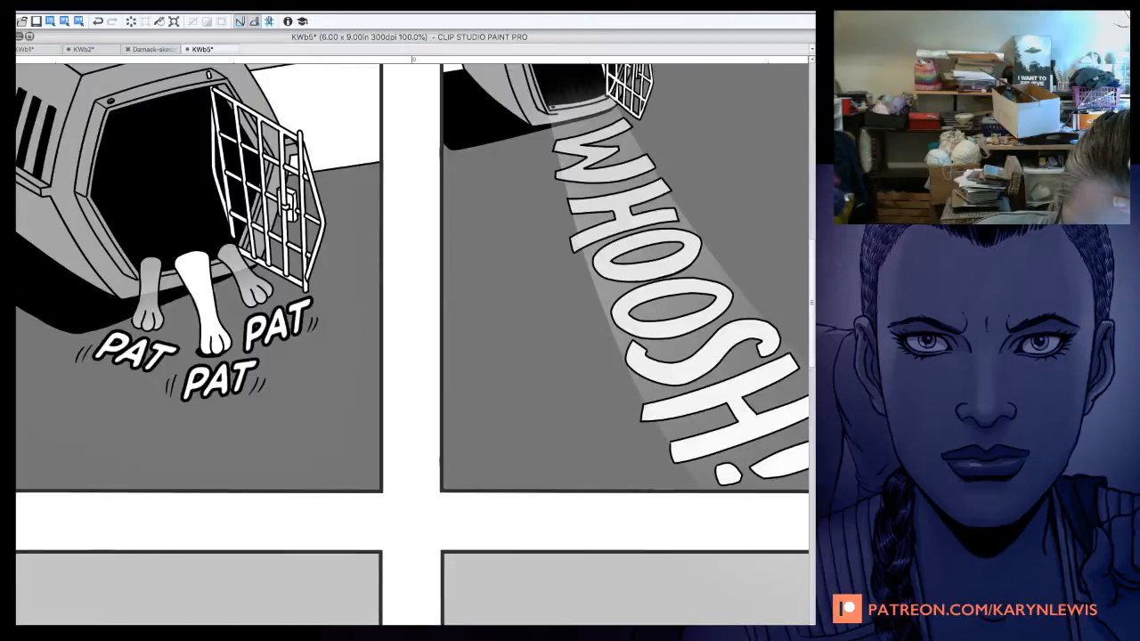
{"action": "left_click_drag", "start_coordinate": [356, 552], "coordinate": [542, 97]}
{"action": "key", "text": "minus"}
{"action": "key", "text": "minus"}
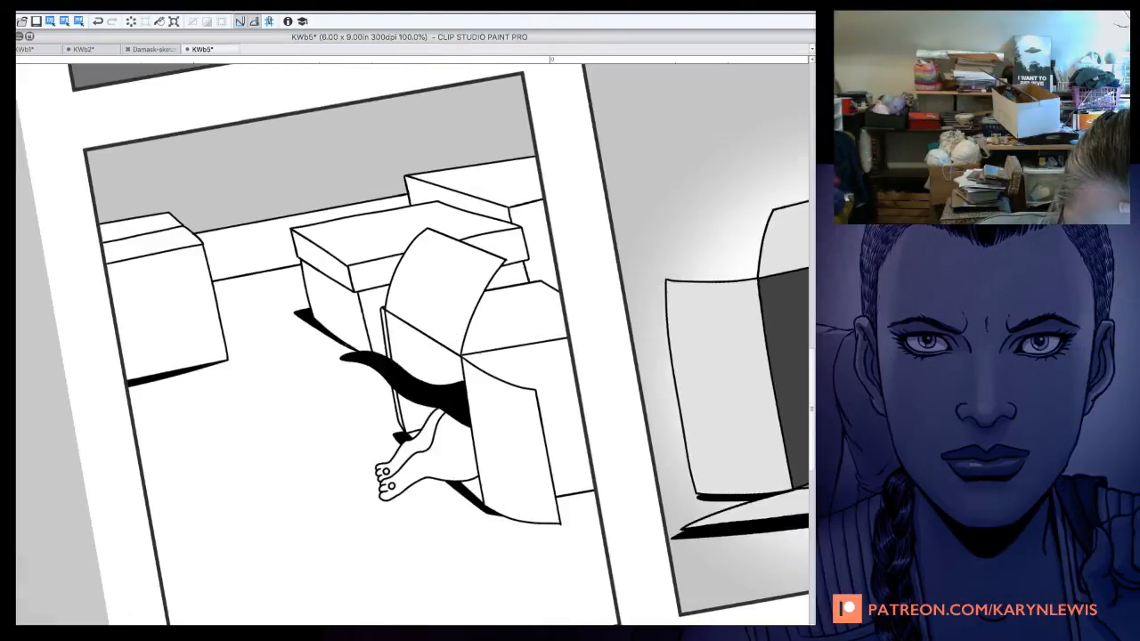
{"action": "key", "text": "ctrl+minus"}
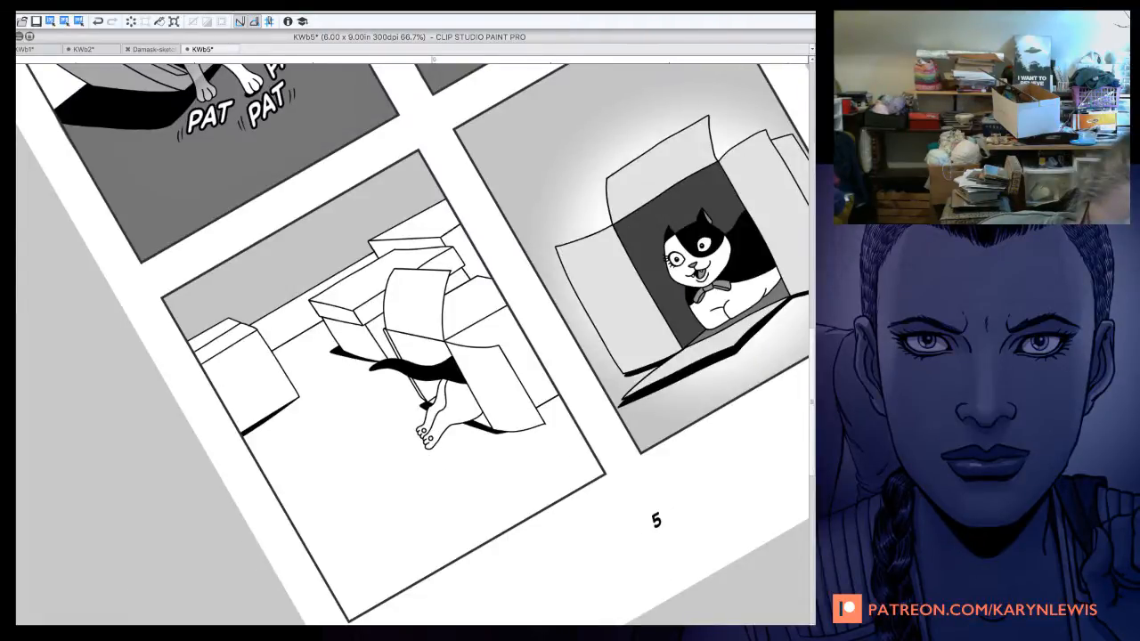
{"action": "key", "text": "ctrl+plus"}
{"action": "key", "text": "ctrl+plus"}
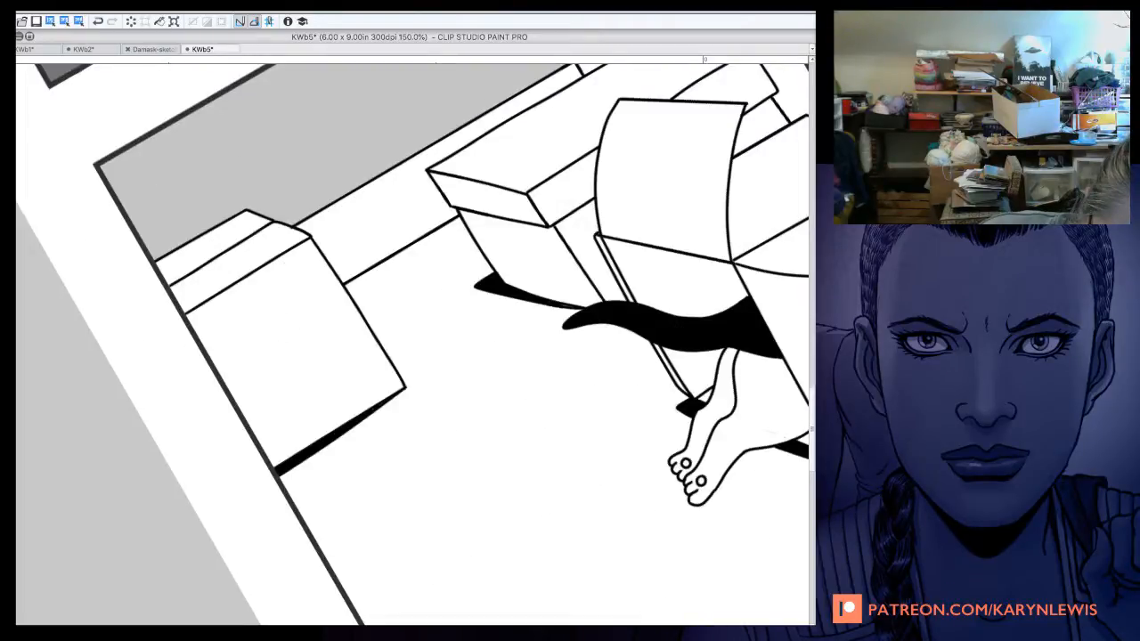
{"action": "scroll", "coordinate": [356, 474], "scroll_direction": "up", "scroll_amount": 5}
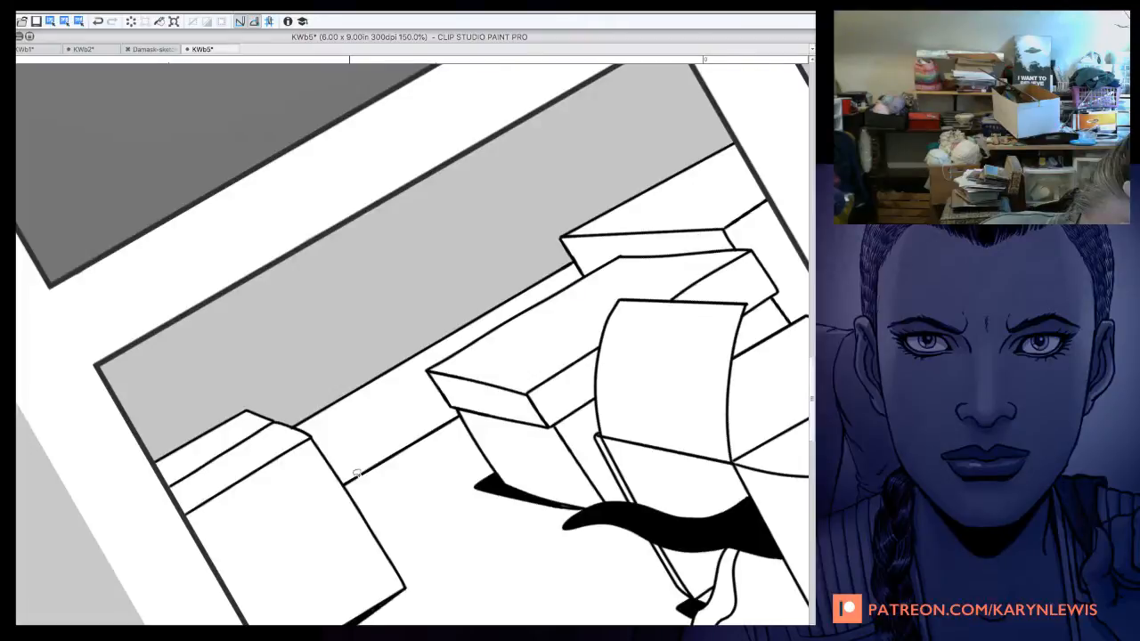
{"action": "left_click_drag", "start_coordinate": [355, 473], "coordinate": [471, 429]}
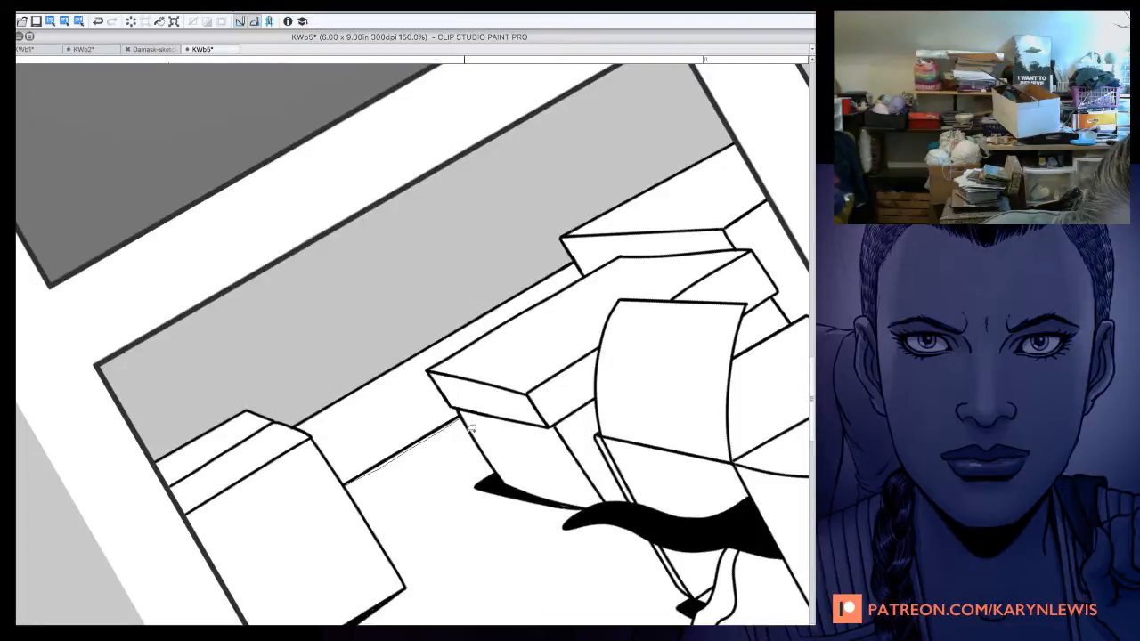
{"action": "left_click_drag", "start_coordinate": [471, 429], "coordinate": [347, 485]}
{"action": "left_click", "coordinate": [459, 576]}
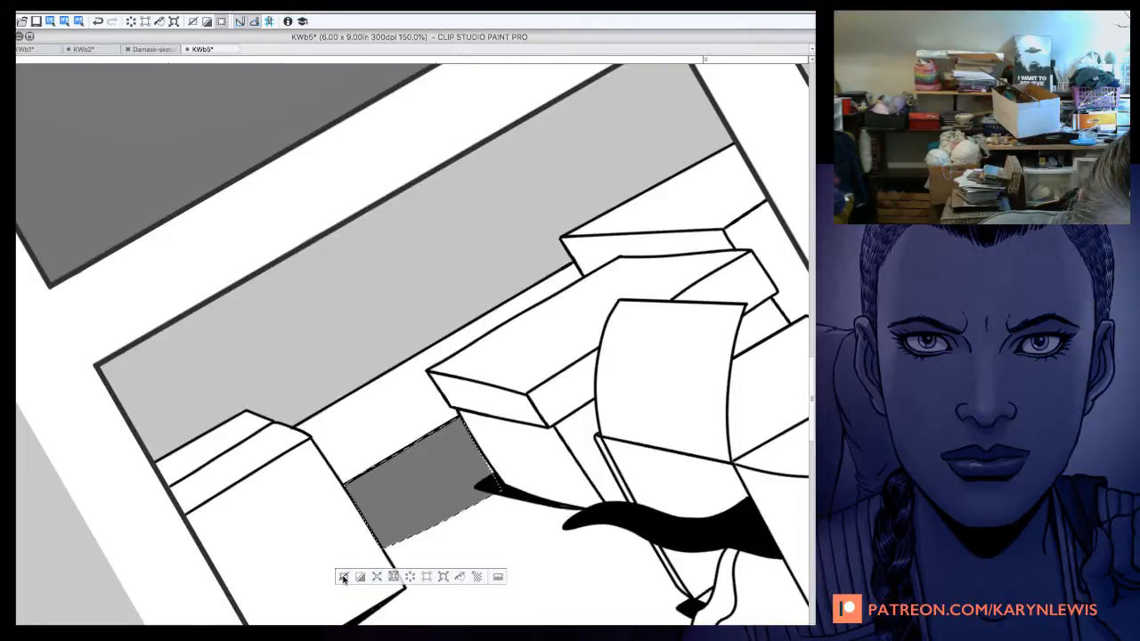
{"action": "left_click", "coordinate": [343, 578]}
Extend the dark grey floor fill past the single box's shadow and up to the cat's tail and feet.
{"action": "left_click_drag", "start_coordinate": [463, 427], "coordinate": [374, 238]}
{"action": "mouse_move", "coordinate": [371, 228]}
{"action": "left_mouse_down"}
{"action": "mouse_move", "coordinate": [431, 339]}
{"action": "mouse_move", "coordinate": [307, 316]}
{"action": "left_mouse_up"}
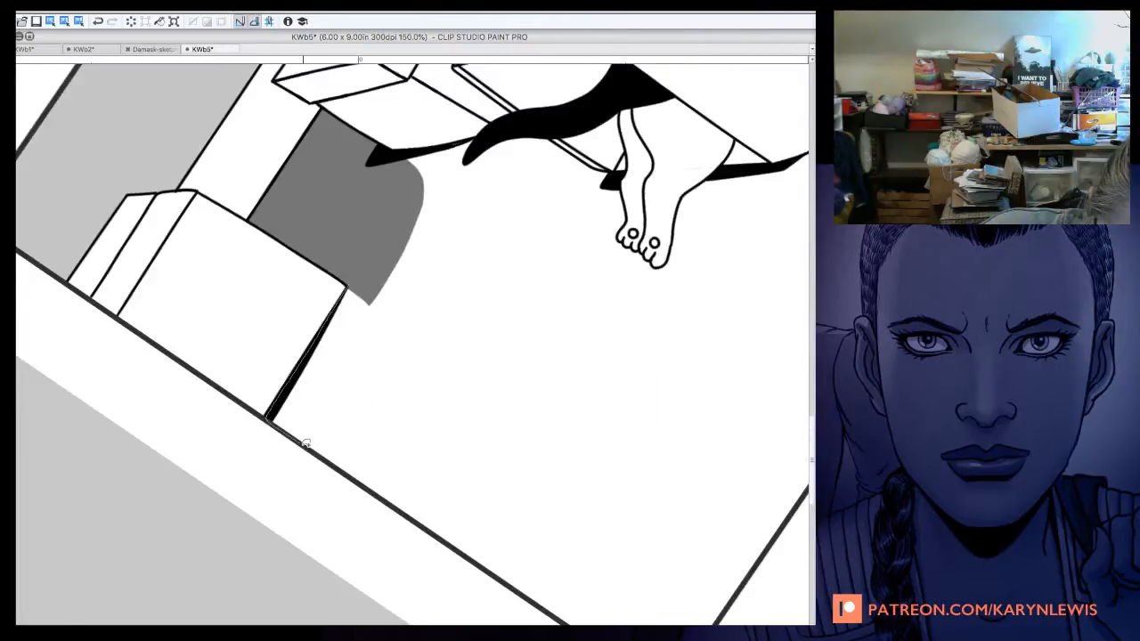
{"action": "left_click_drag", "start_coordinate": [307, 444], "coordinate": [428, 526]}
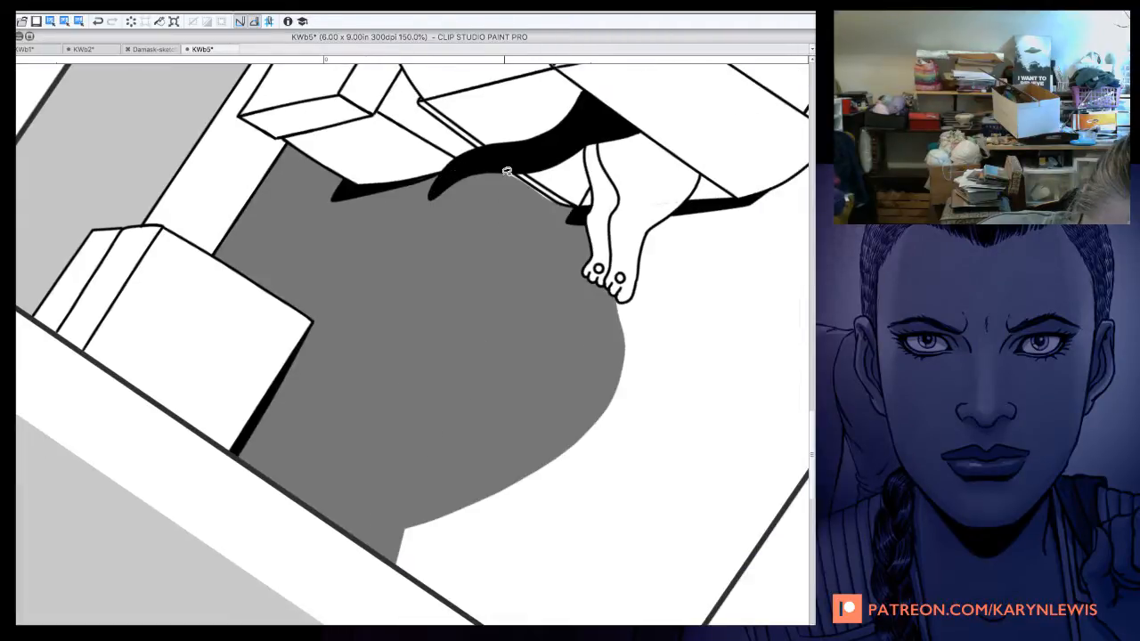
{"action": "left_click_drag", "start_coordinate": [504, 173], "coordinate": [526, 176]}
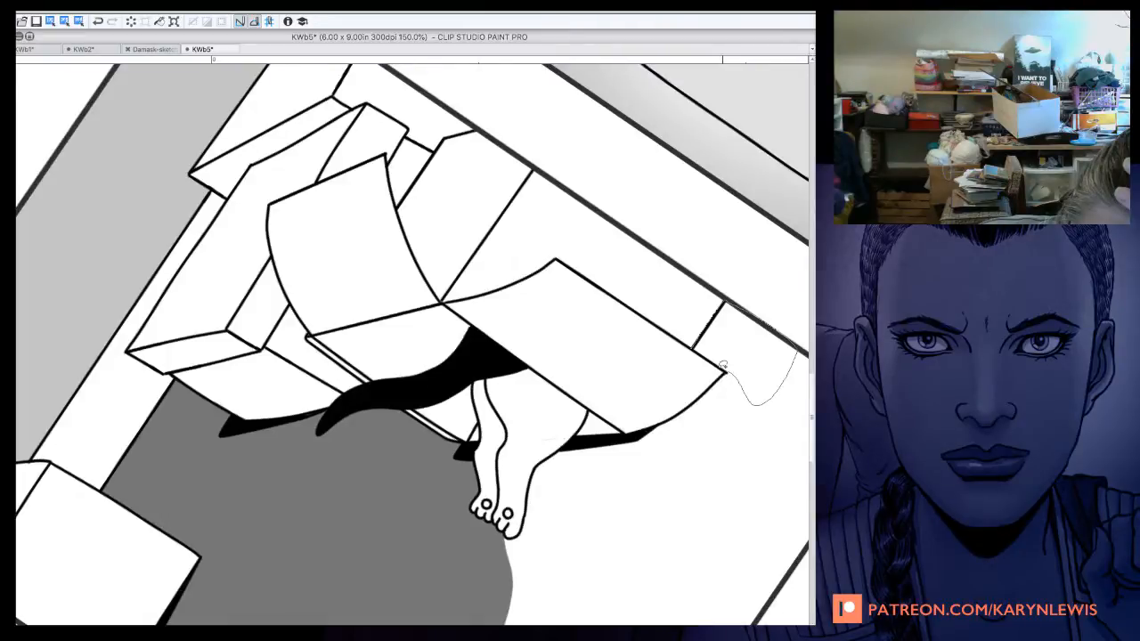
Fill the floor beside and beneath the open box with dark grey, joining it to the grey around the cat's feet.
{"action": "left_click_drag", "start_coordinate": [723, 365], "coordinate": [694, 348]}
{"action": "left_click_drag", "start_coordinate": [659, 408], "coordinate": [580, 237]}
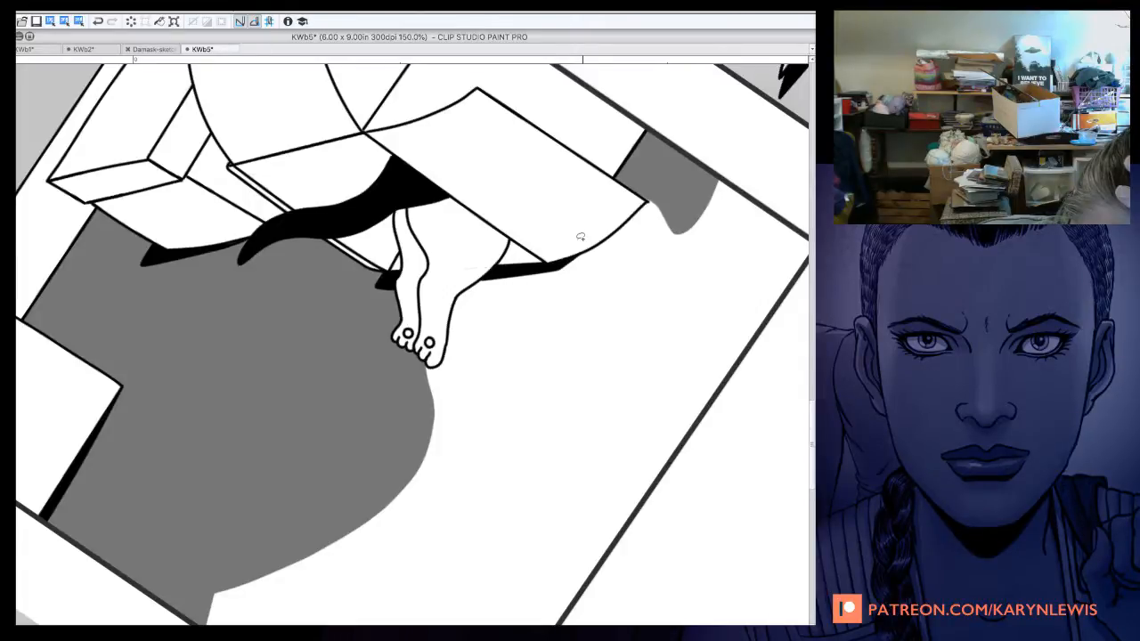
{"action": "mouse_move", "coordinate": [579, 237]}
{"action": "left_mouse_down"}
{"action": "mouse_move", "coordinate": [444, 352]}
{"action": "mouse_move", "coordinate": [548, 291]}
{"action": "mouse_move", "coordinate": [472, 272]}
{"action": "left_mouse_up"}
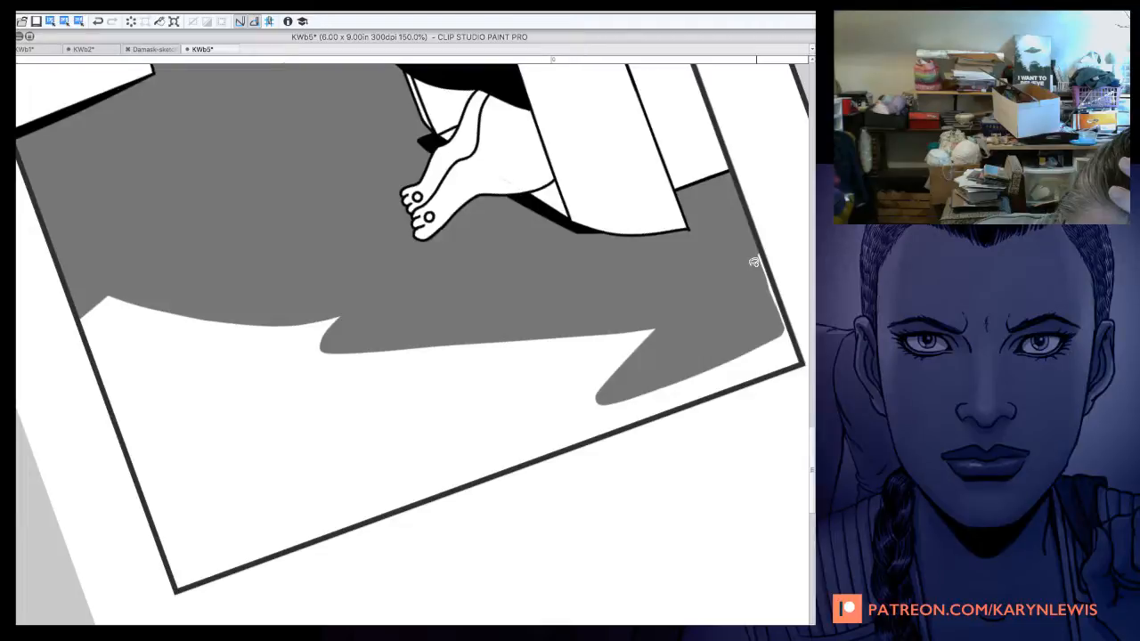
Lasso the remaining white floor areas down to the panel's lower border, fill them with dark grey, and deselect.
{"action": "left_click_drag", "start_coordinate": [755, 262], "coordinate": [583, 335]}
{"action": "left_click_drag", "start_coordinate": [753, 255], "coordinate": [776, 283]}
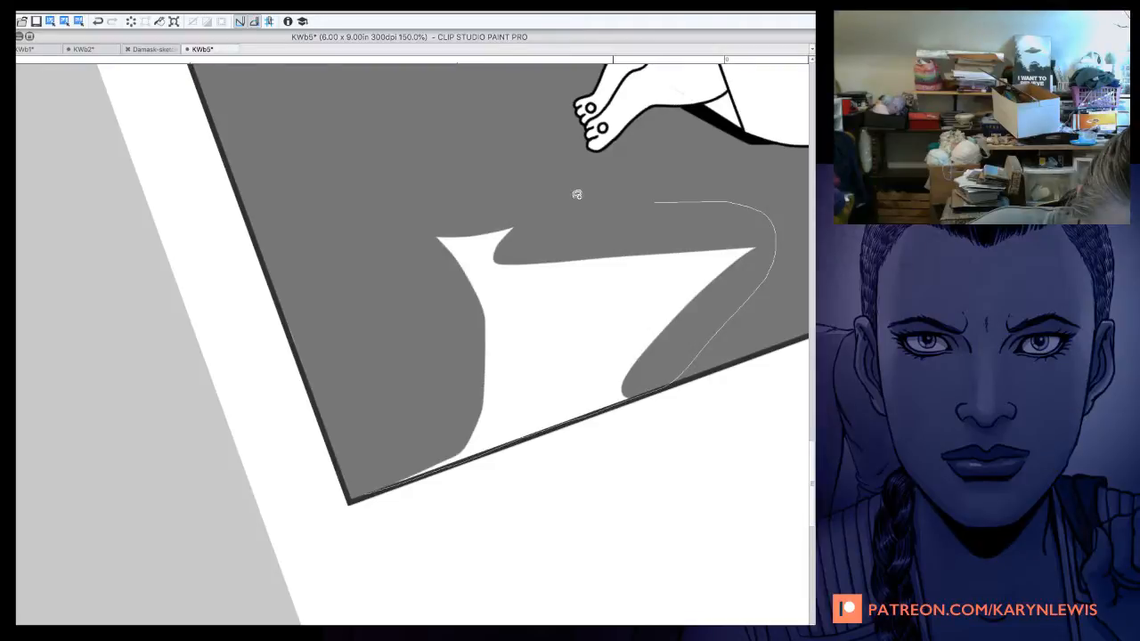
{"action": "left_click_drag", "start_coordinate": [577, 194], "coordinate": [365, 488]}
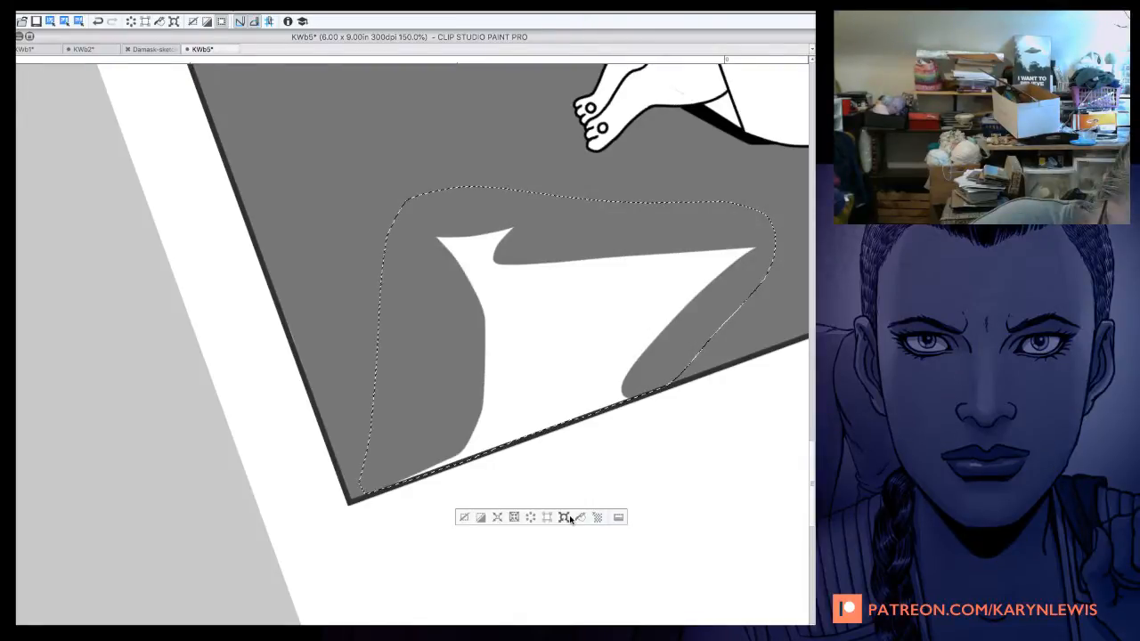
{"action": "left_click", "coordinate": [578, 517]}
{"action": "left_click", "coordinate": [464, 517]}
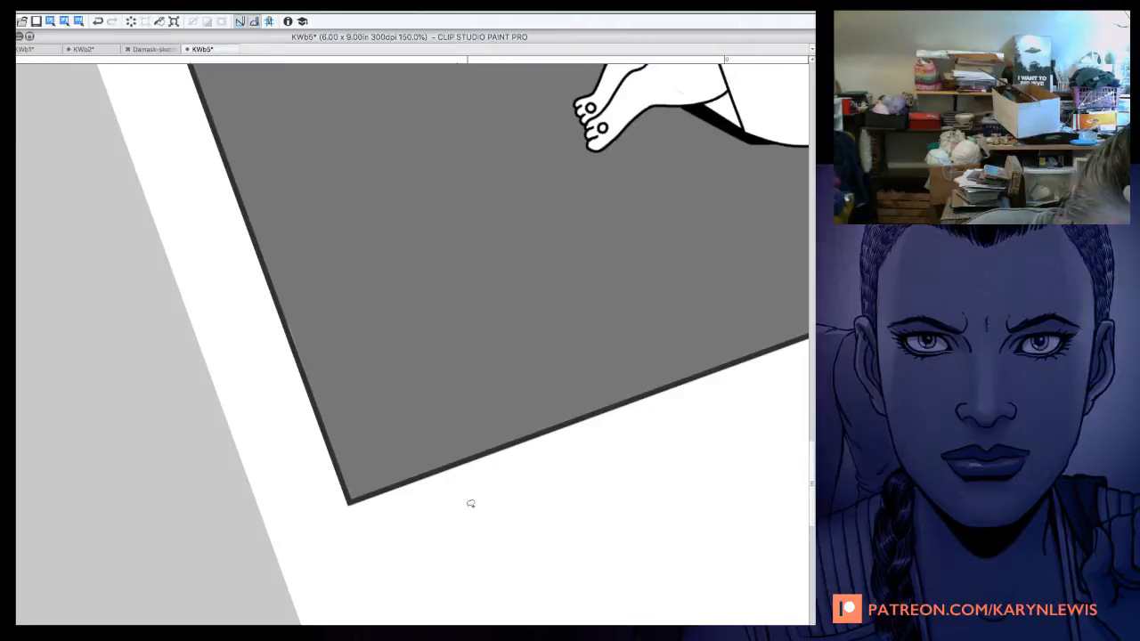
Fill the open box's interior above and below the cat's tail with a darker grey and deselect.
{"action": "key", "text": "super+plus"}
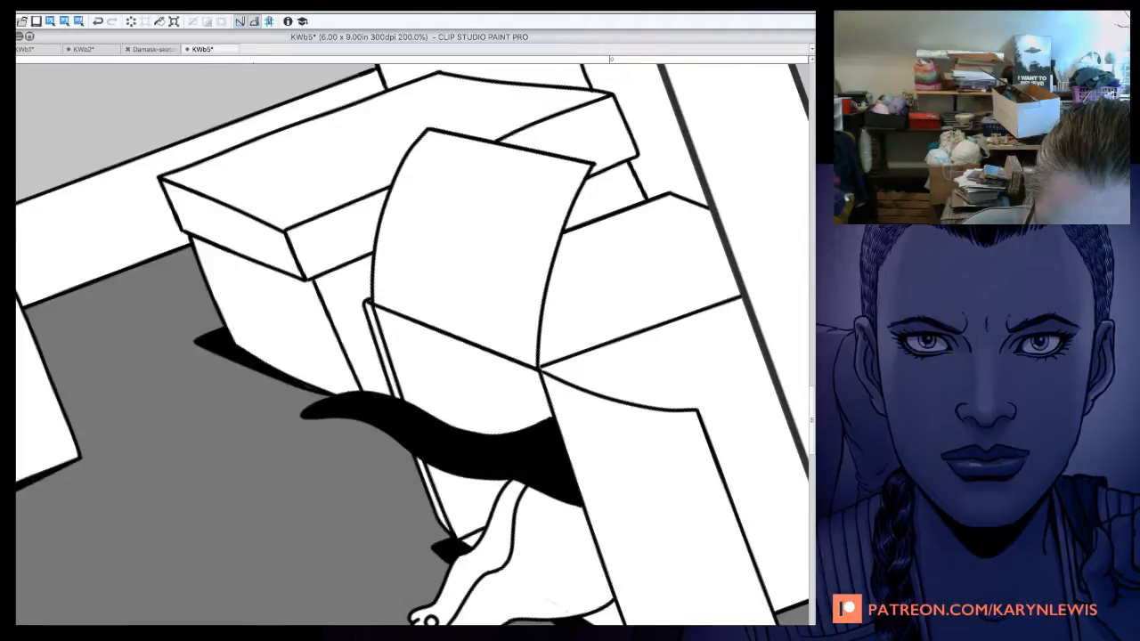
{"action": "left_click_drag", "start_coordinate": [253, 365], "coordinate": [323, 305]}
{"action": "left_click_drag", "start_coordinate": [609, 311], "coordinate": [599, 305]}
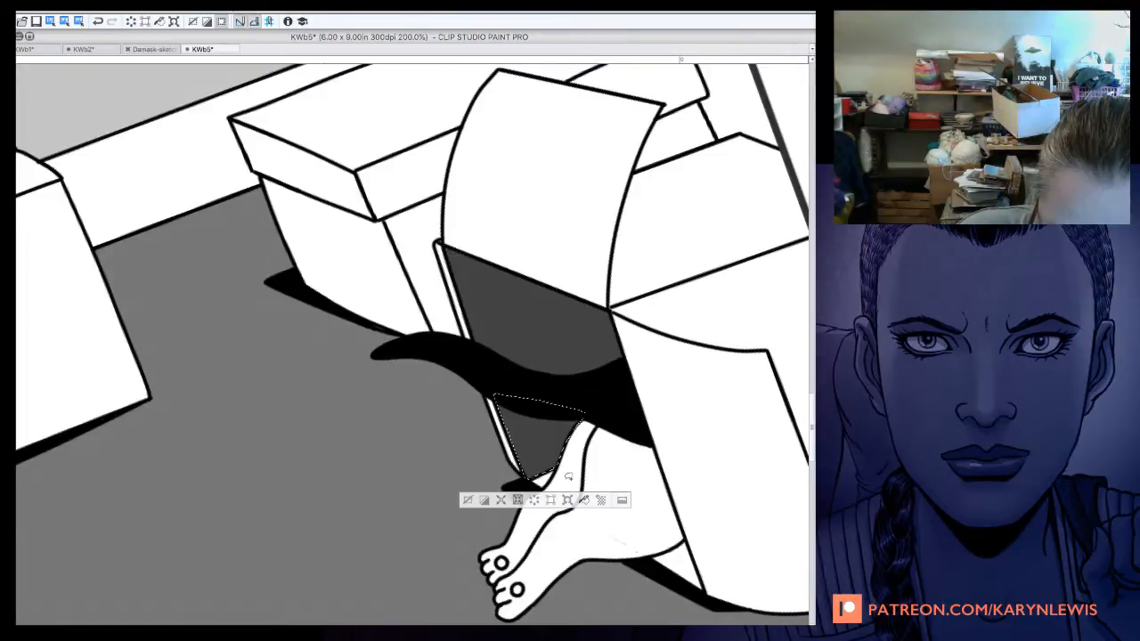
{"action": "key", "text": "ctrl+d"}
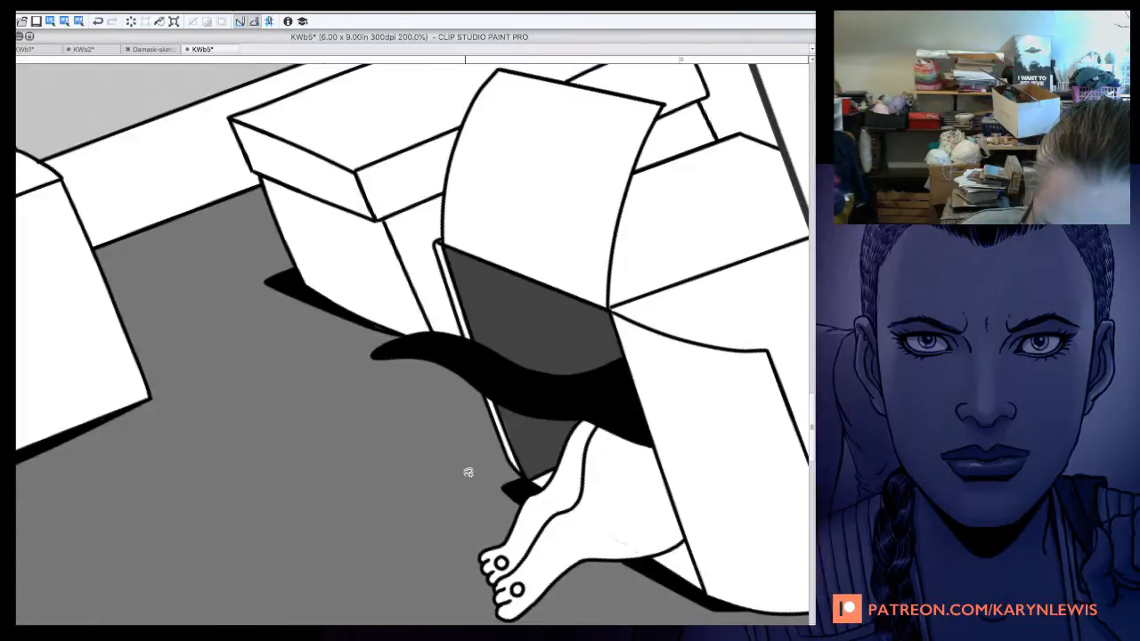
Select the open box's raised flap and thin side edge, fill them with light grey, and deselect.
{"action": "left_click_drag", "start_coordinate": [468, 472], "coordinate": [386, 402]}
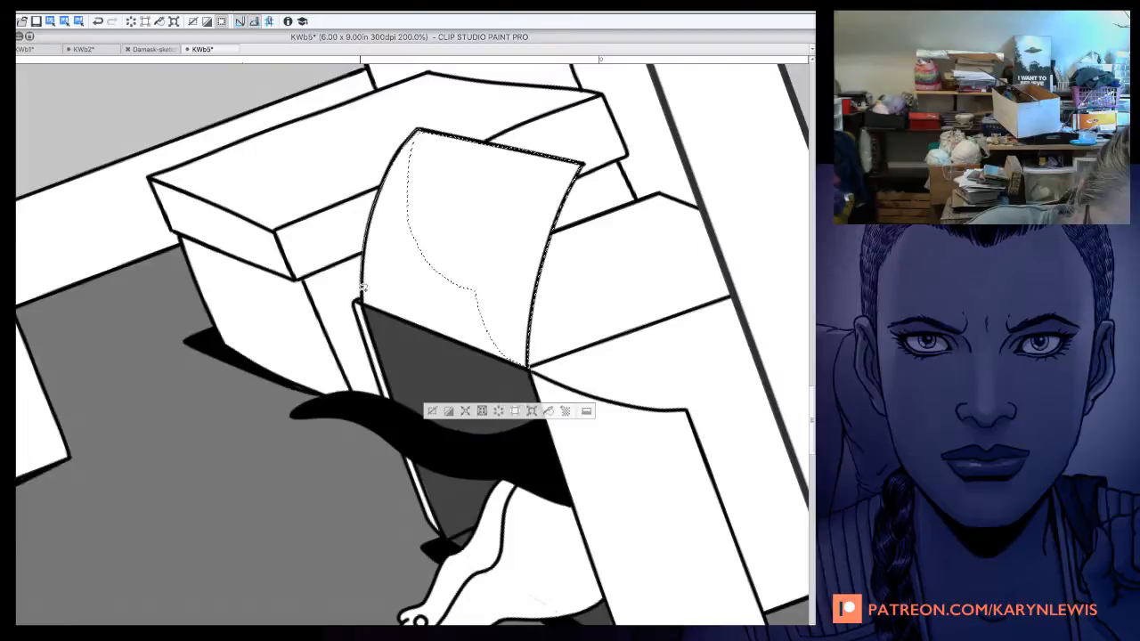
{"action": "left_click_drag", "start_coordinate": [363, 287], "coordinate": [472, 292]}
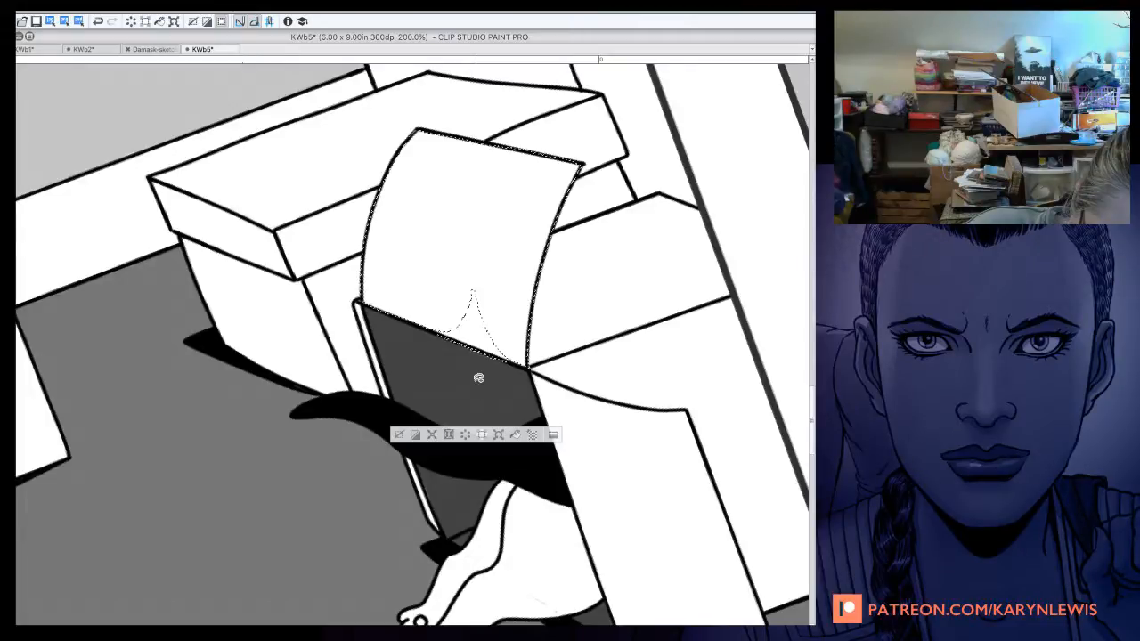
{"action": "key", "text": "super+z"}
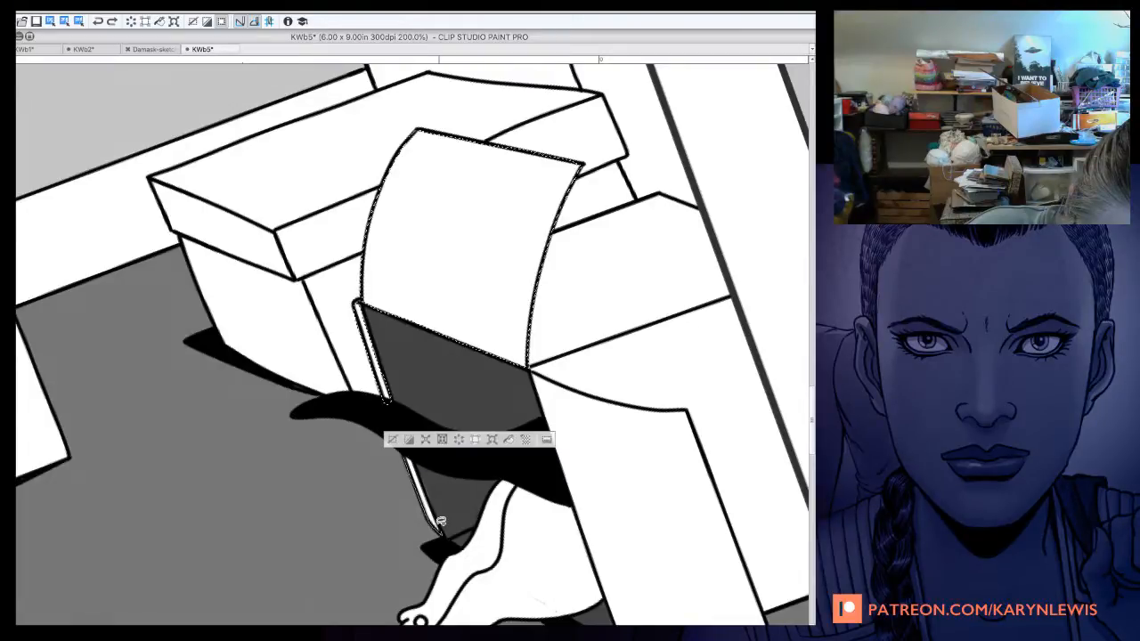
{"action": "left_click_drag", "start_coordinate": [441, 521], "coordinate": [407, 458]}
{"action": "key", "text": "alt+BackSpace"}
{"action": "key", "text": "super+d"}
Fill the remaining white parts of the open box's side and front flap with light grey and deselect.
{"action": "left_click_drag", "start_coordinate": [531, 345], "coordinate": [539, 327]}
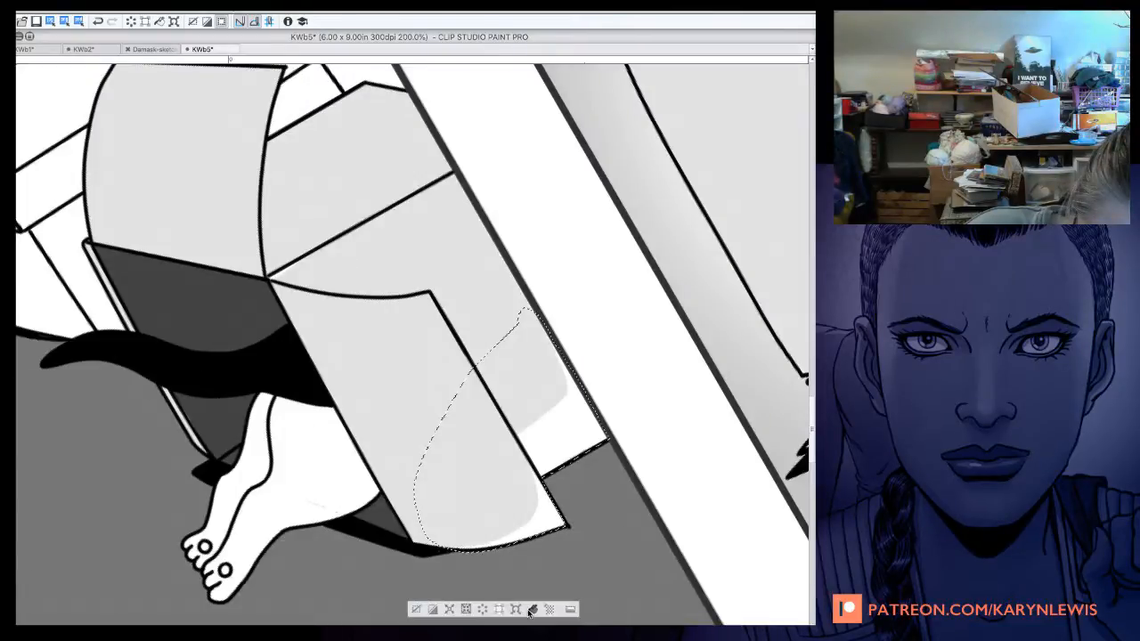
{"action": "left_click", "coordinate": [531, 611]}
{"action": "key", "text": "super+d"}
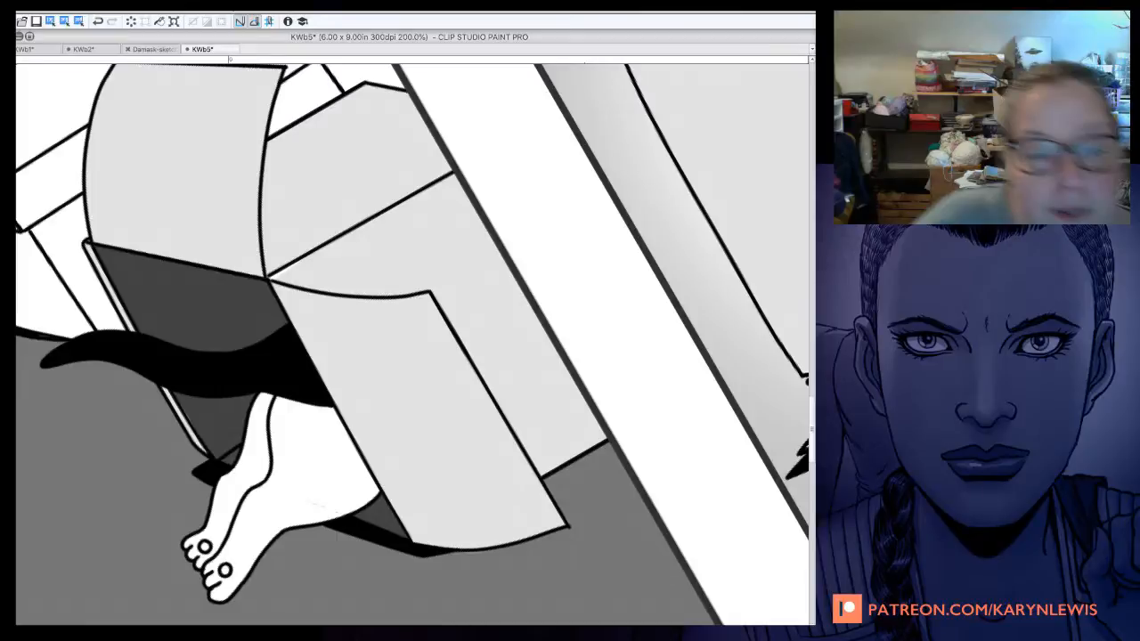
Lasso the closed box directly behind the open box and shade its faces medium grey.
{"action": "left_click_drag", "start_coordinate": [267, 267], "coordinate": [624, 433]}
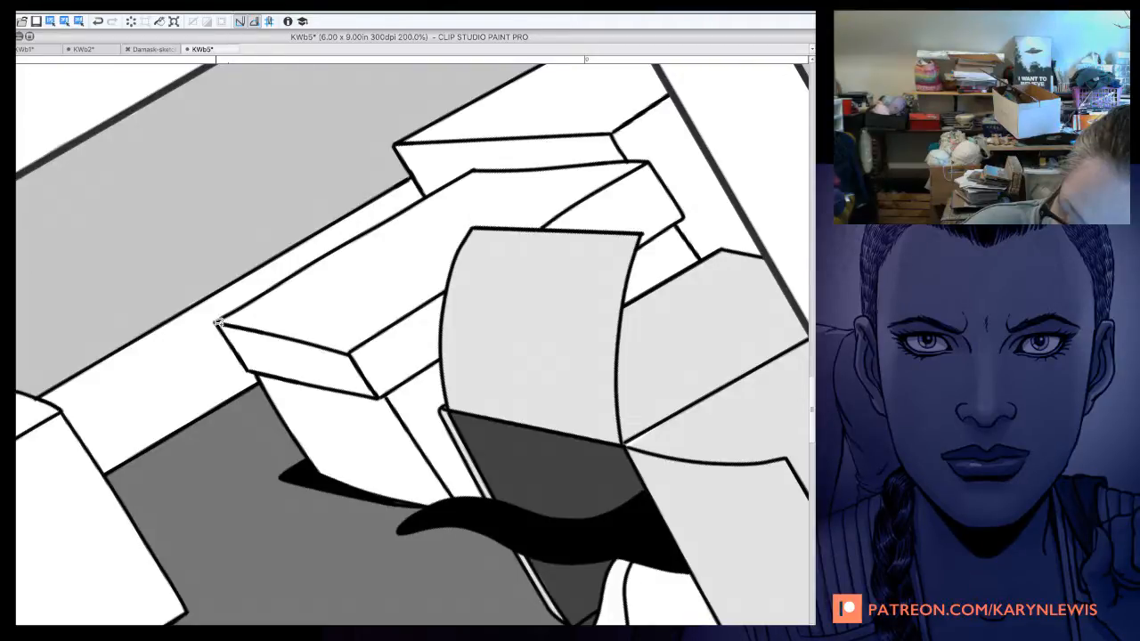
{"action": "left_click_drag", "start_coordinate": [218, 323], "coordinate": [220, 321]}
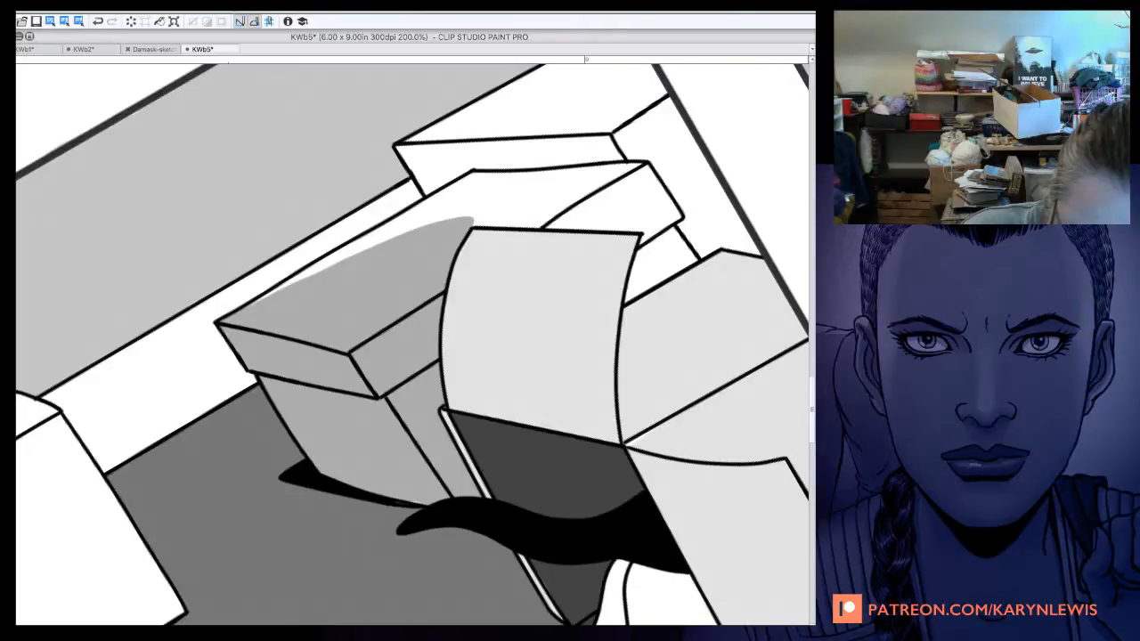
Fill the single box beside the panel border with medium grey and the rearmost stacked box with a darker grey.
{"action": "left_click_drag", "start_coordinate": [360, 519], "coordinate": [389, 479]}
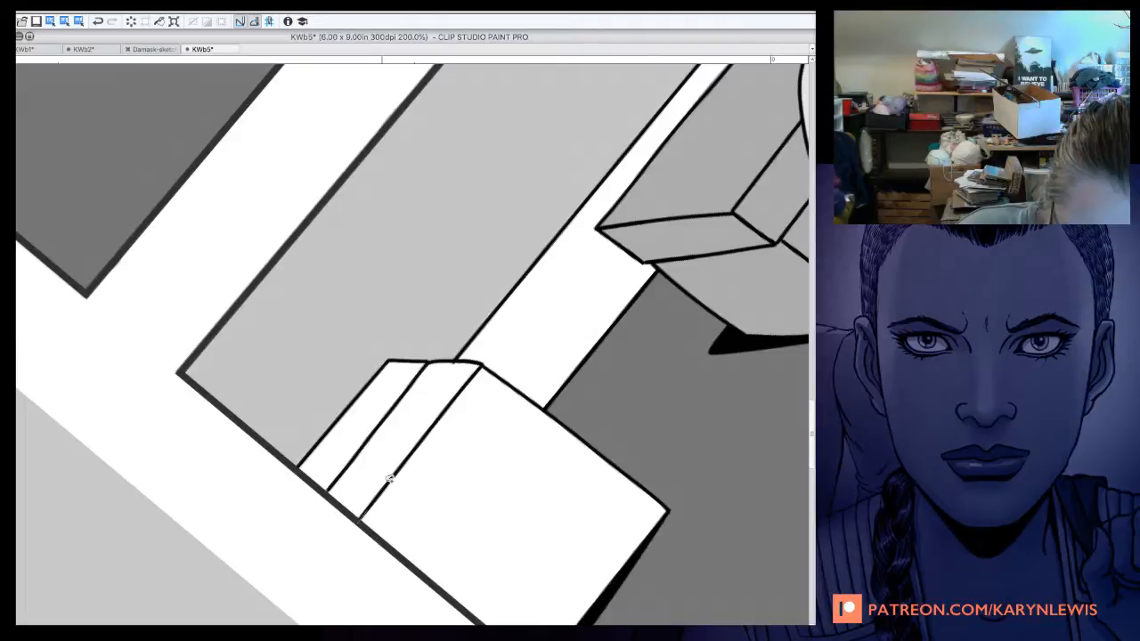
{"action": "left_click_drag", "start_coordinate": [389, 479], "coordinate": [314, 444]}
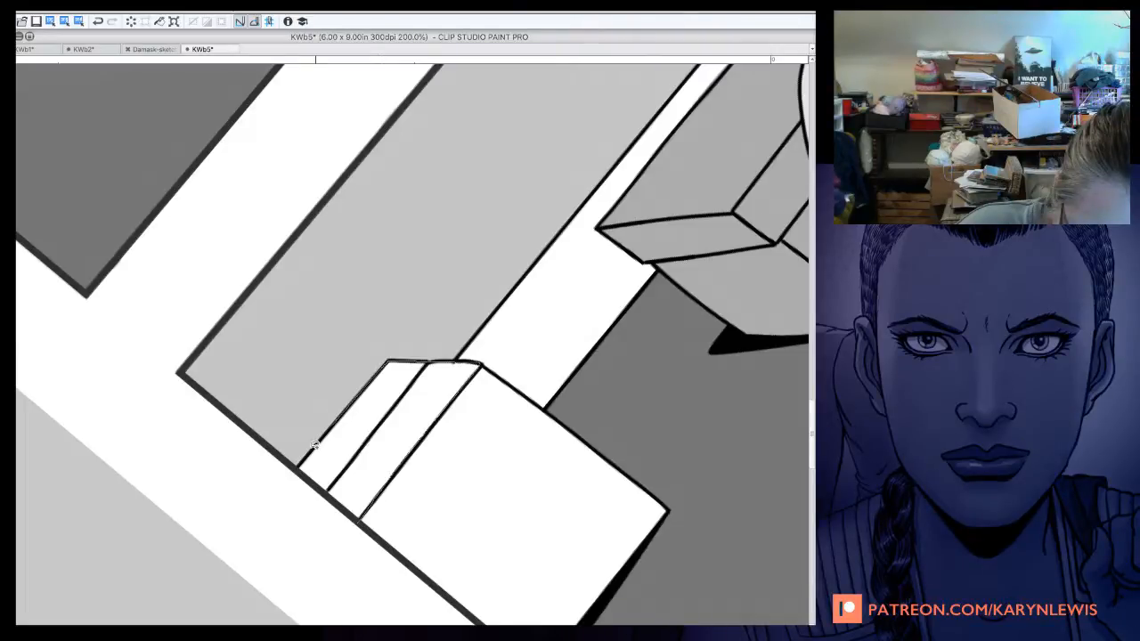
{"action": "left_click_drag", "start_coordinate": [314, 444], "coordinate": [297, 468]}
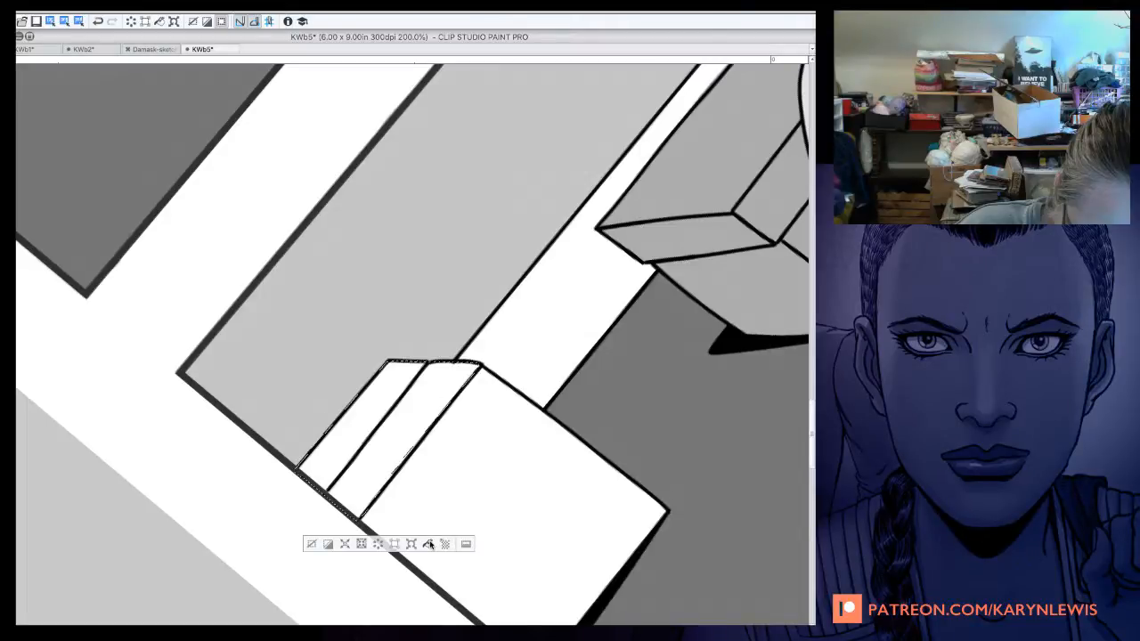
{"action": "left_click_drag", "start_coordinate": [421, 237], "coordinate": [426, 251]}
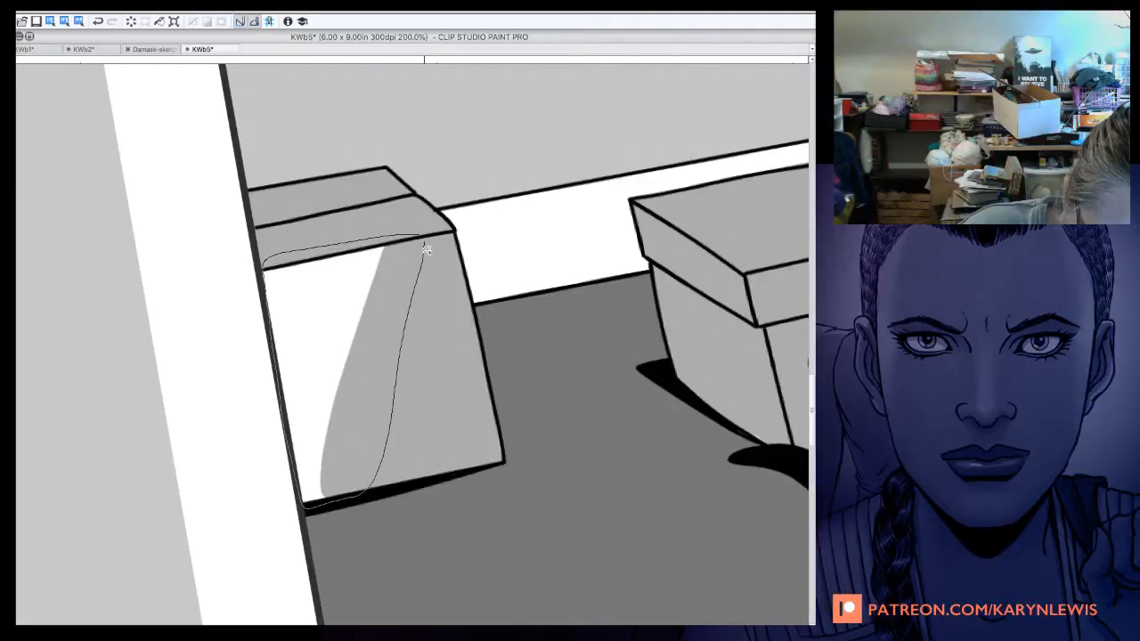
{"action": "left_click_drag", "start_coordinate": [703, 231], "coordinate": [123, 465]}
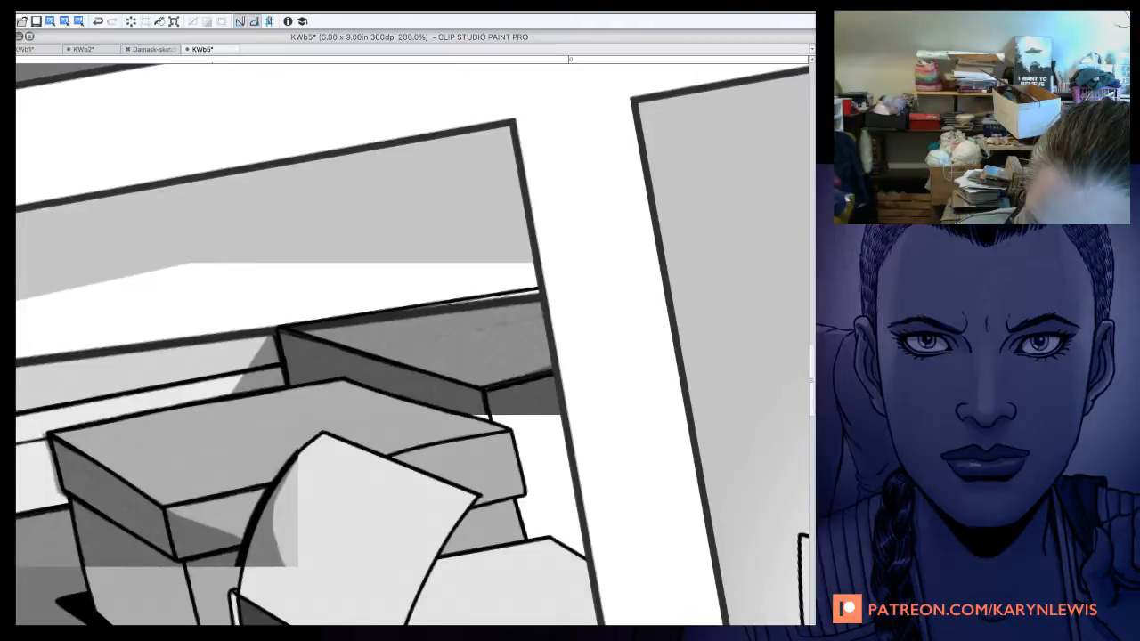
Undo the pale trail behind the WHOOSH! lettering.
{"action": "key", "text": "super+minus"}
{"action": "key", "text": "super+minus"}
{"action": "key", "text": "super+minus"}
{"action": "key", "text": "super+minus"}
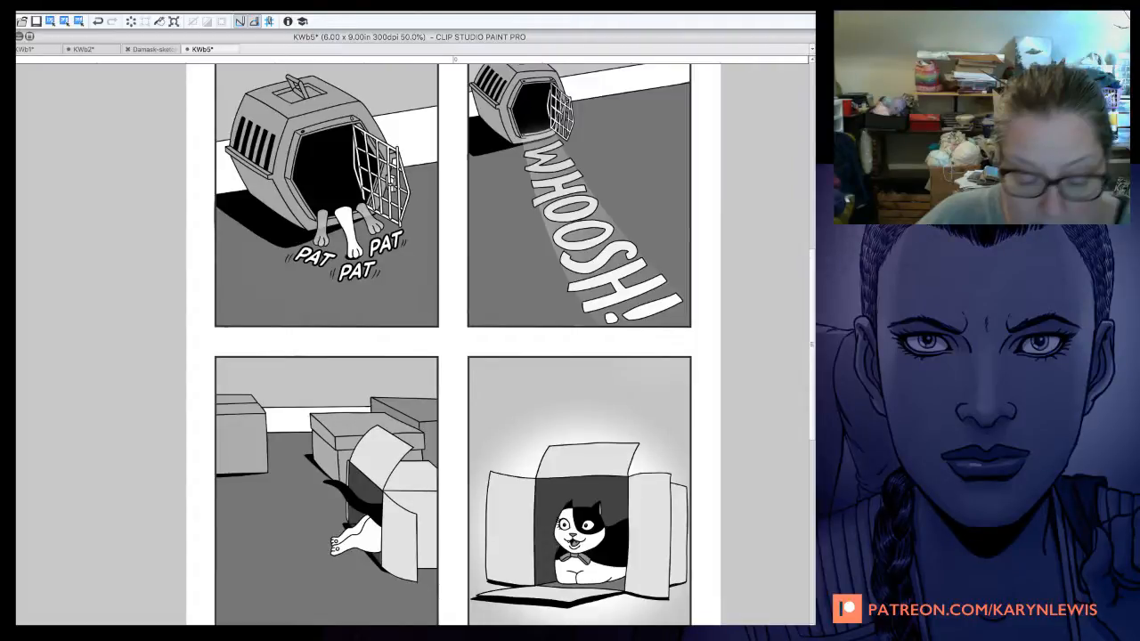
{"action": "key", "text": "super+z"}
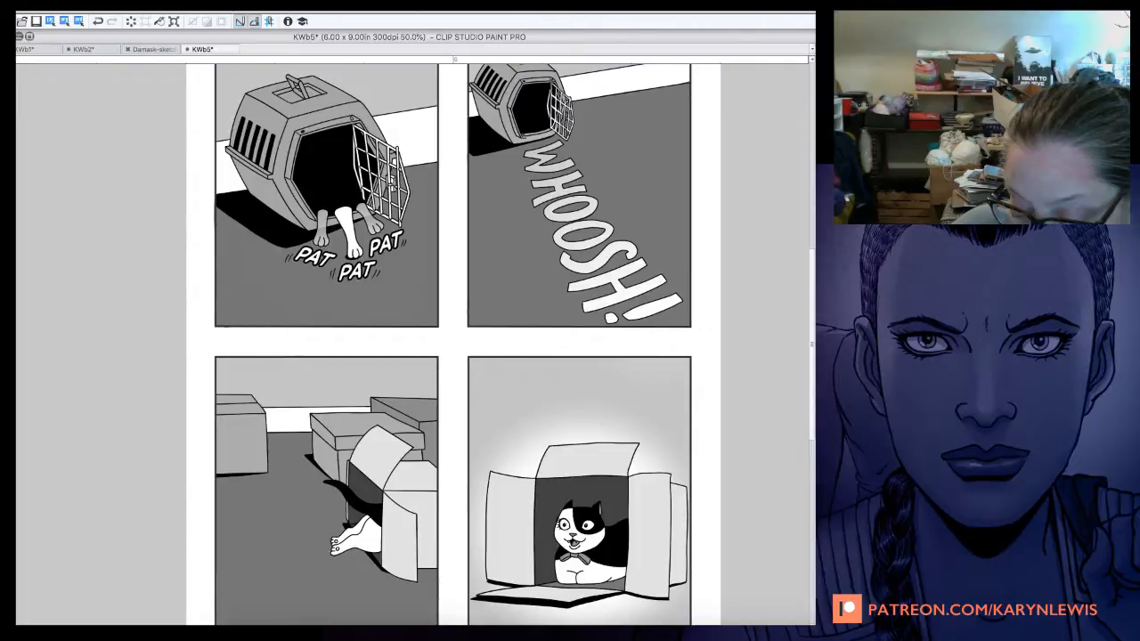
Add the text "AHH... IT FEELS SO GOOD TO BE FREE." above the cat in upright comic lettering, with "SO GOOD" and "FREE." in bold italic.
{"action": "key", "text": "super+Tab"}
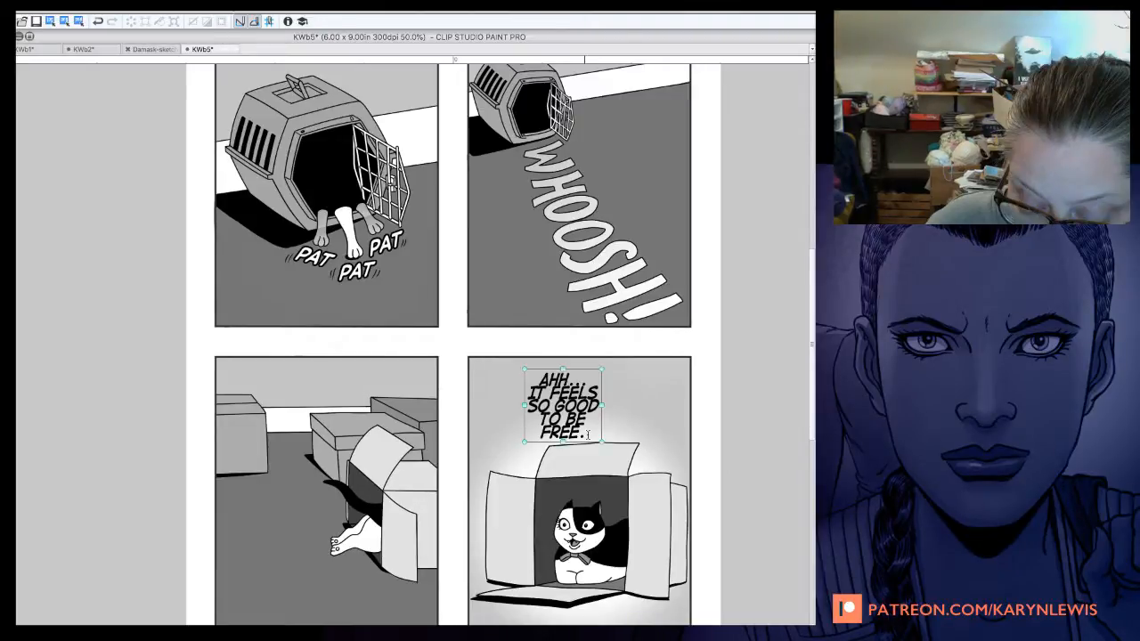
{"action": "left_click", "coordinate": [587, 434]}
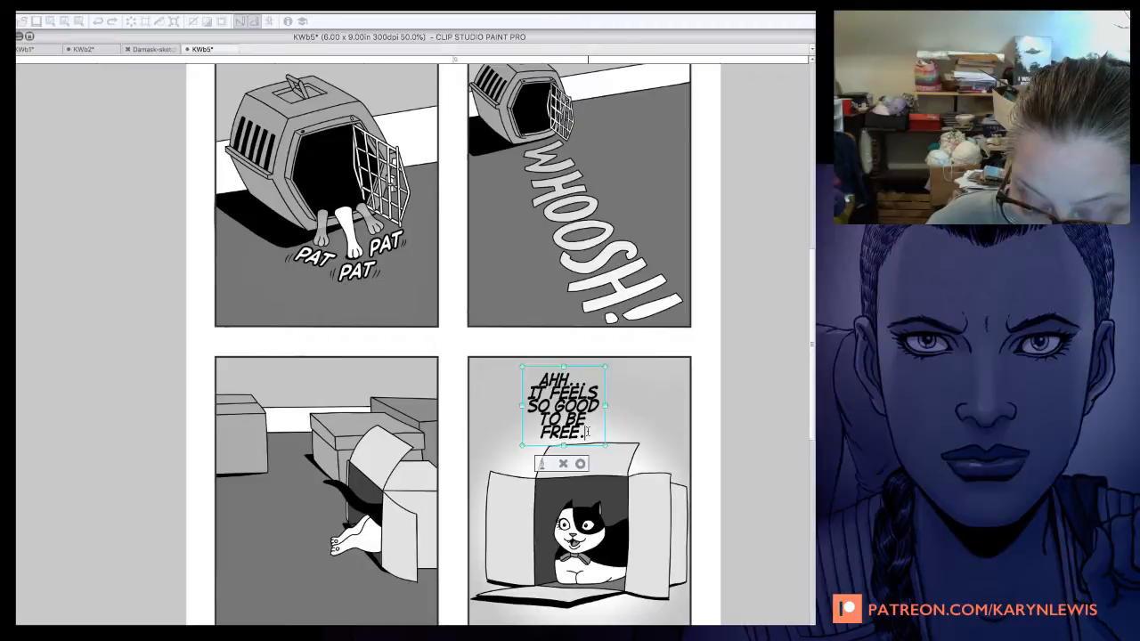
{"action": "left_click_drag", "start_coordinate": [586, 431], "coordinate": [523, 367]}
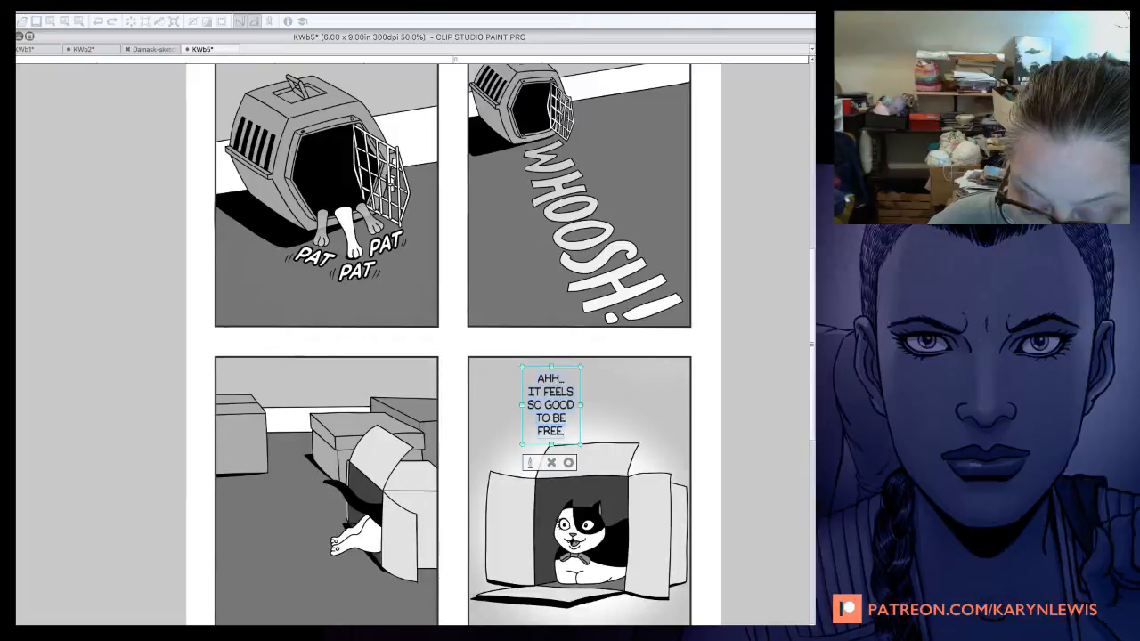
{"action": "left_click_drag", "start_coordinate": [539, 428], "coordinate": [572, 428]}
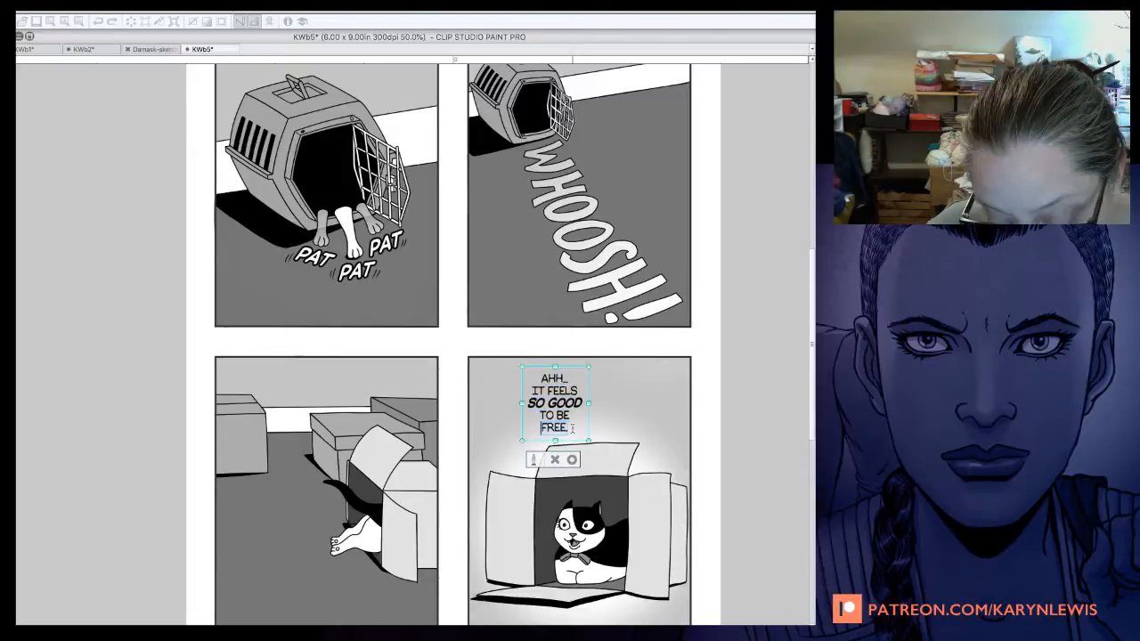
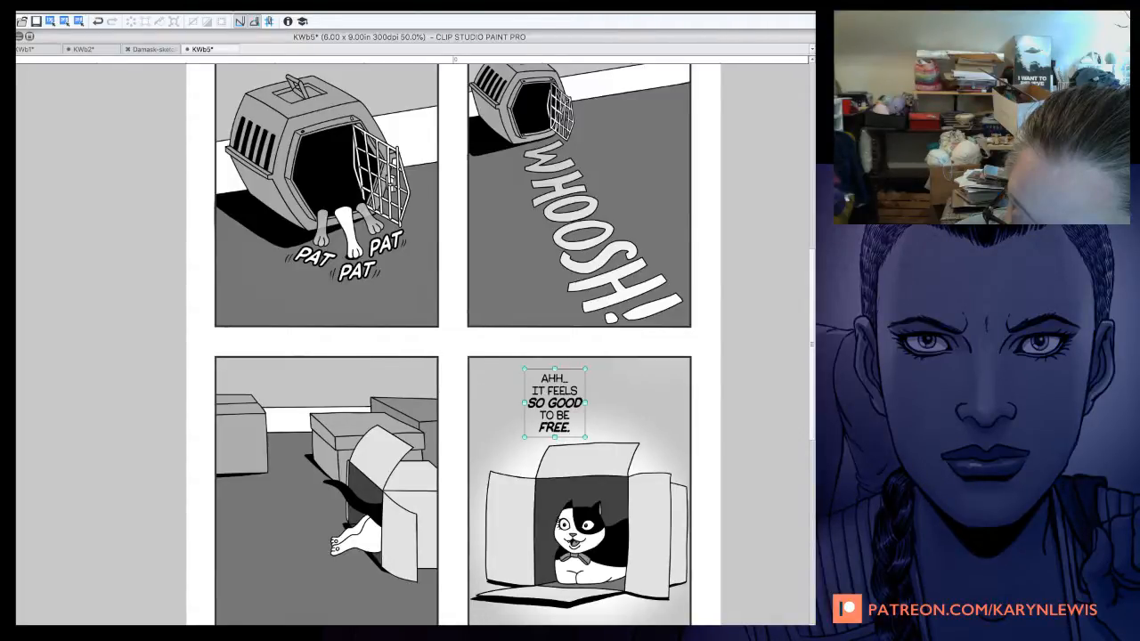
Replace the tall ellipse around the text with a round speech balloon and move balloon and text slightly lower in the panel.
{"action": "left_click_drag", "start_coordinate": [503, 321], "coordinate": [611, 489]}
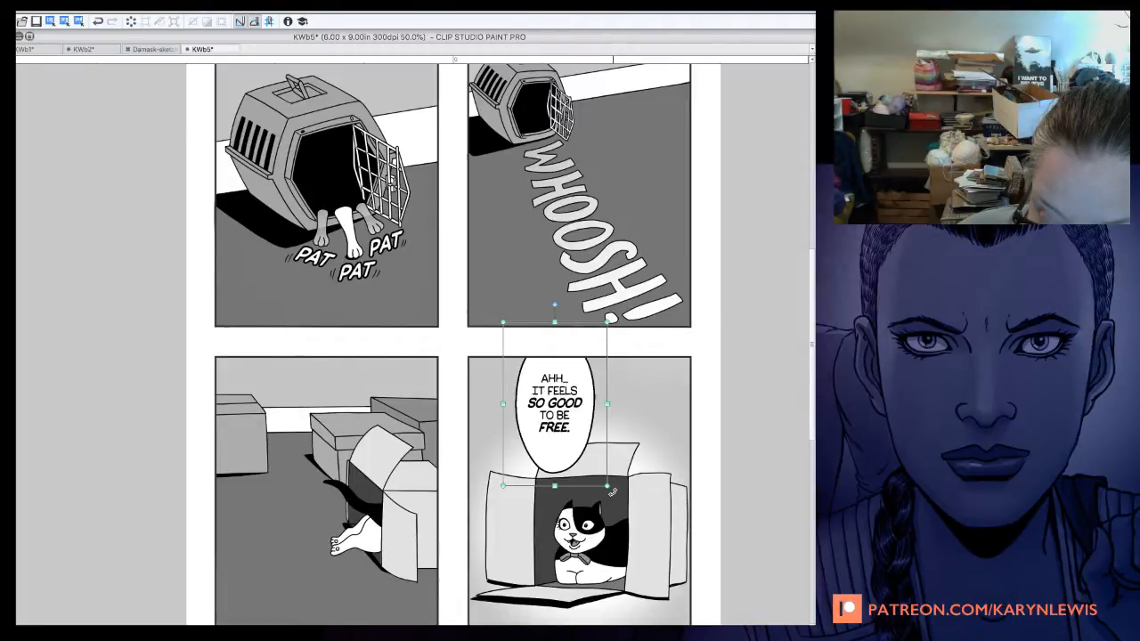
{"action": "key", "text": "super+z"}
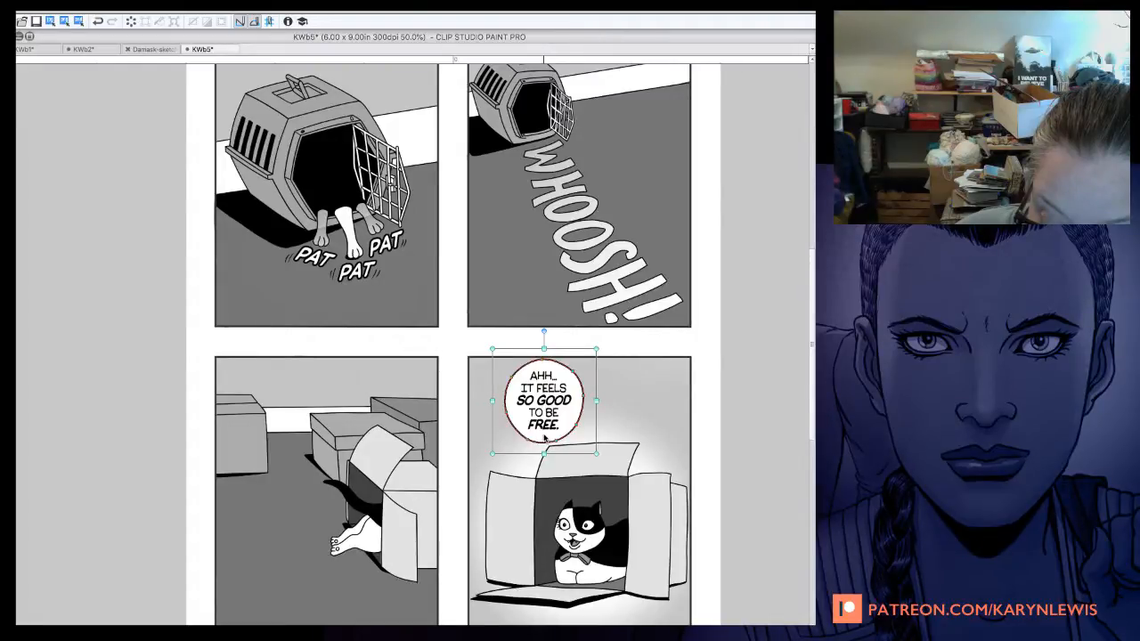
{"action": "left_click_drag", "start_coordinate": [545, 437], "coordinate": [545, 449]}
{"action": "left_click", "coordinate": [545, 414]}
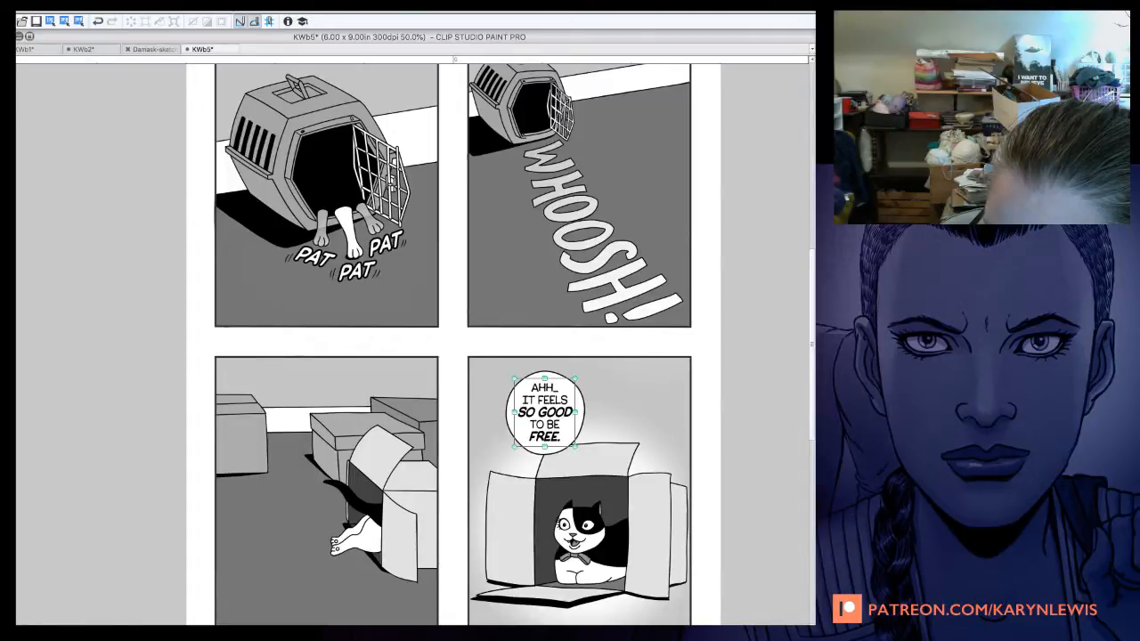
Draw a narrow curved tail from the speech balloon down toward the cat's head.
{"action": "left_click_drag", "start_coordinate": [536, 440], "coordinate": [540, 501]}
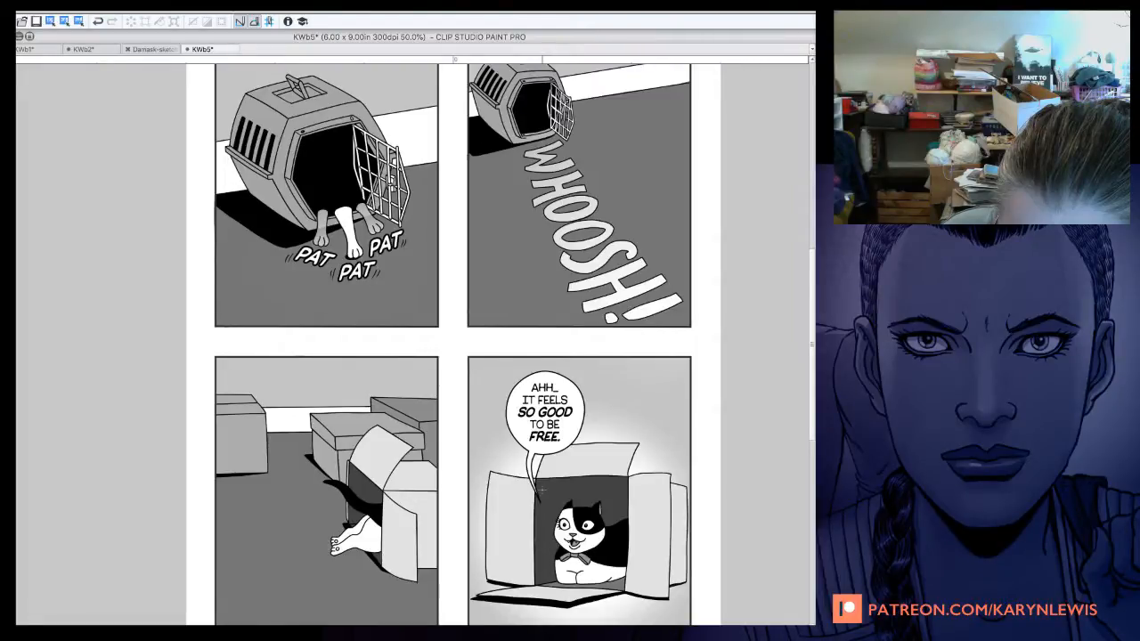
{"action": "left_click_drag", "start_coordinate": [541, 490], "coordinate": [554, 490]}
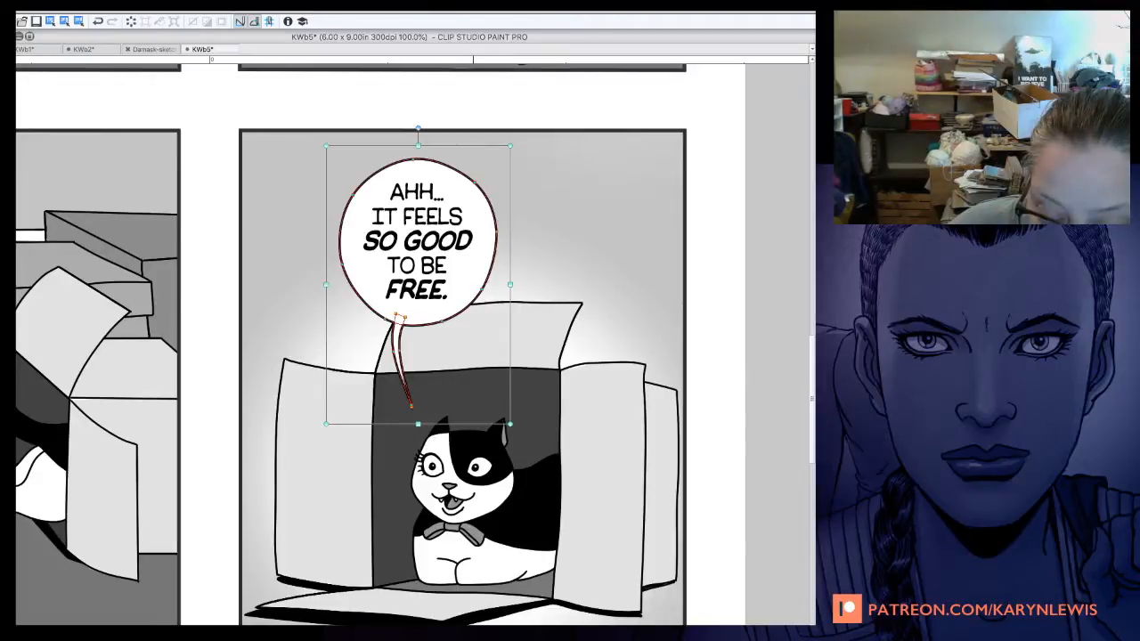
Widen the speech balloon into an oval around its text and bend its tail toward the cat.
{"action": "left_click", "coordinate": [471, 226]}
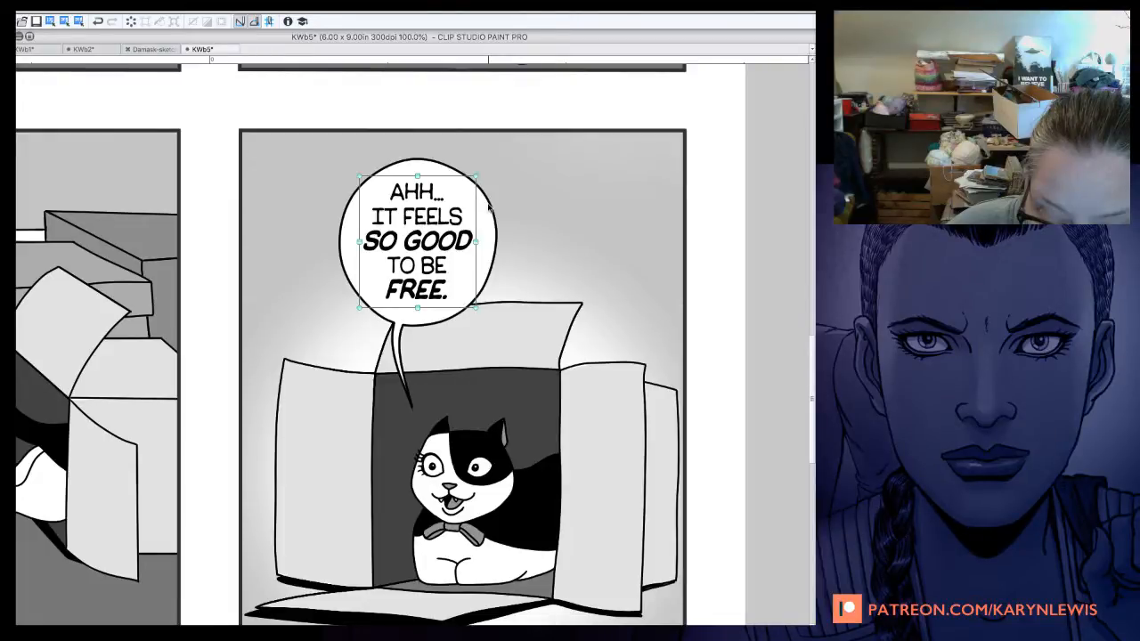
{"action": "left_click", "coordinate": [383, 352]}
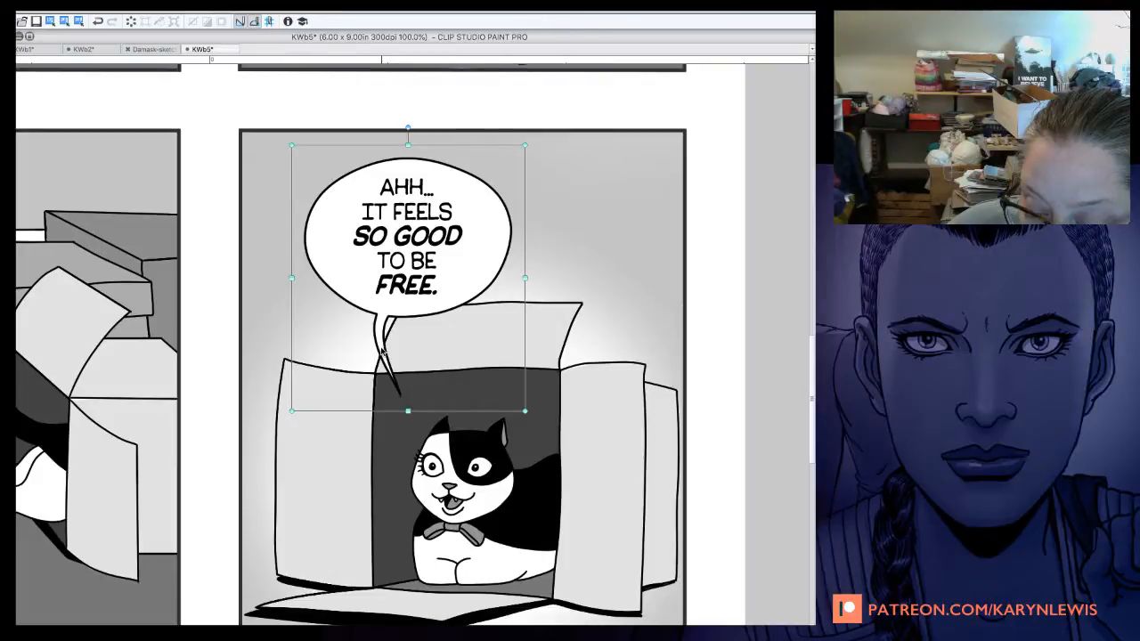
{"action": "left_click_drag", "start_coordinate": [381, 352], "coordinate": [376, 347]}
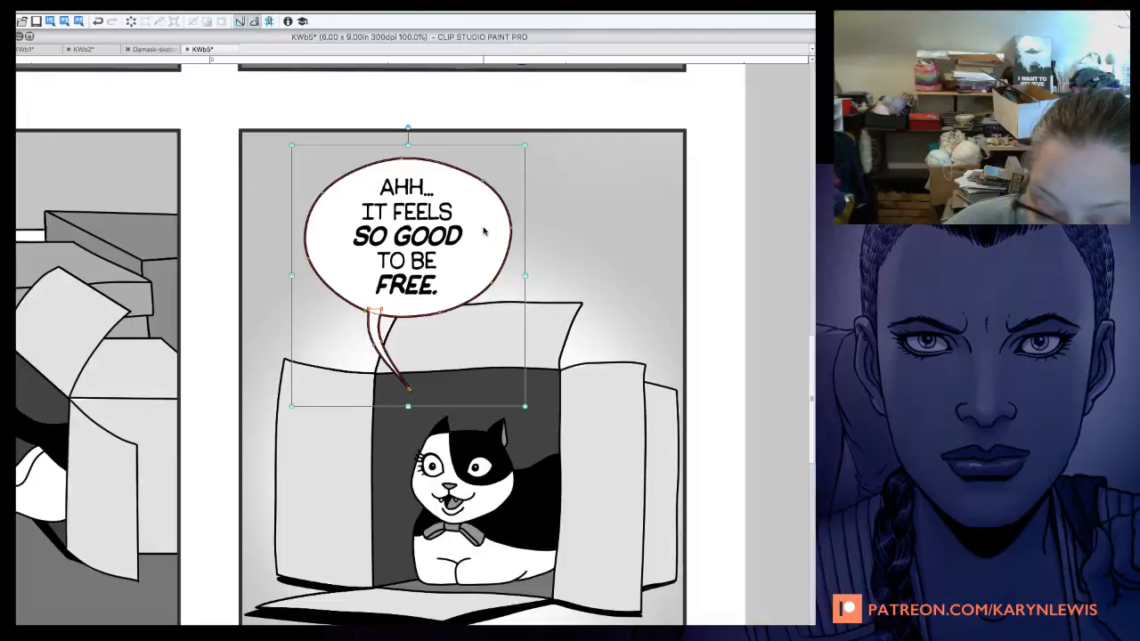
Undo the widening of the speech balloon and centre the text inside the round balloon.
{"action": "key", "text": "super+z"}
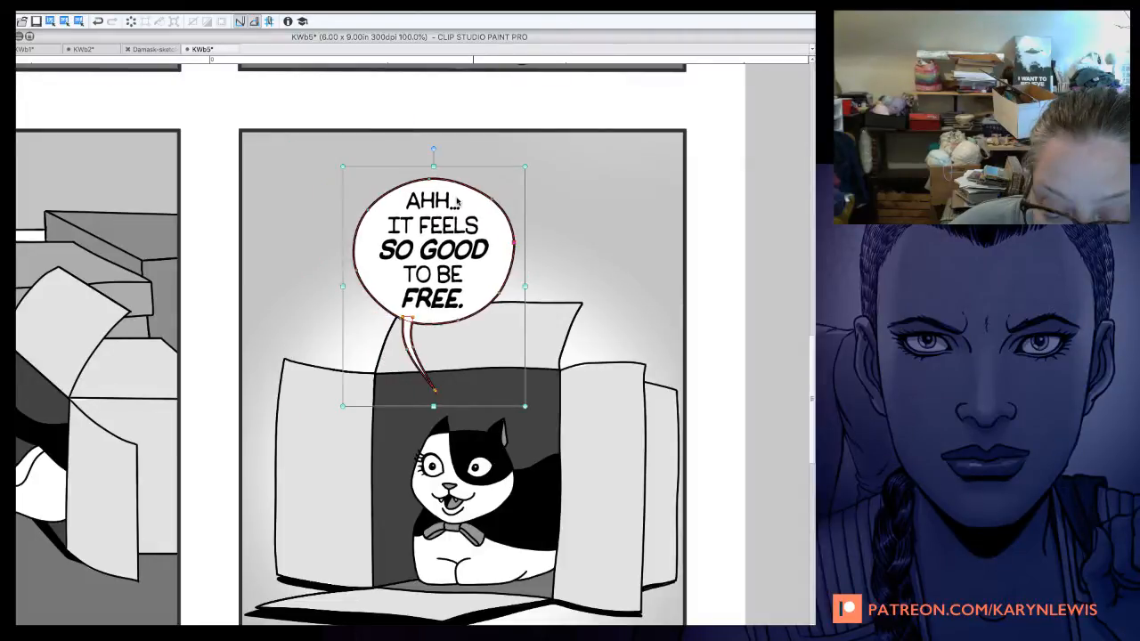
{"action": "key", "text": "super+z"}
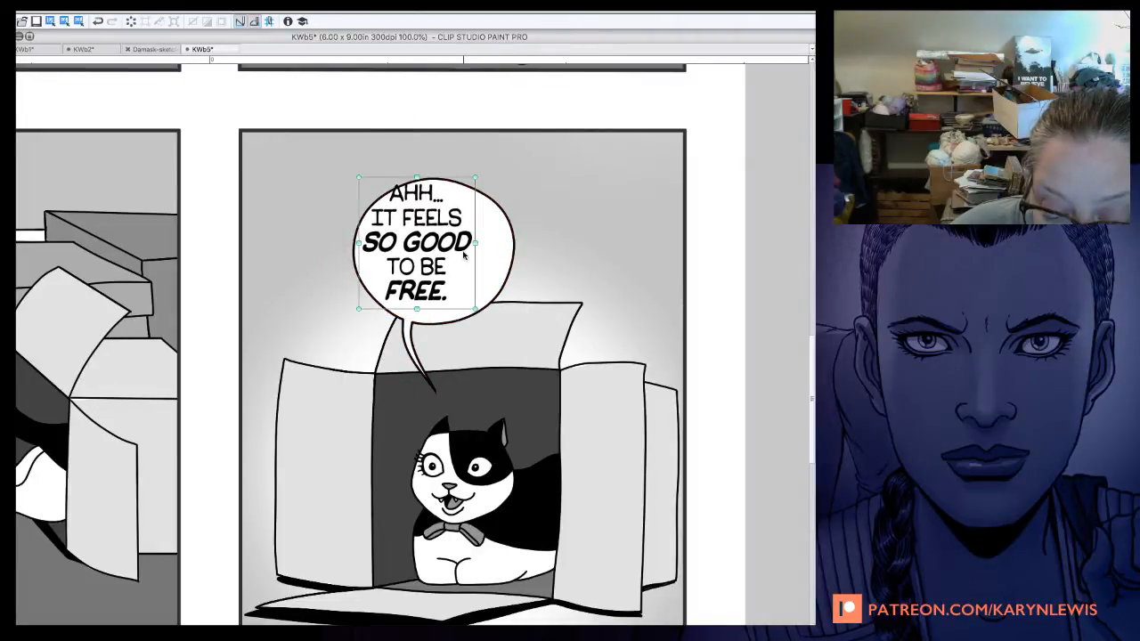
{"action": "left_click_drag", "start_coordinate": [463, 256], "coordinate": [473, 258]}
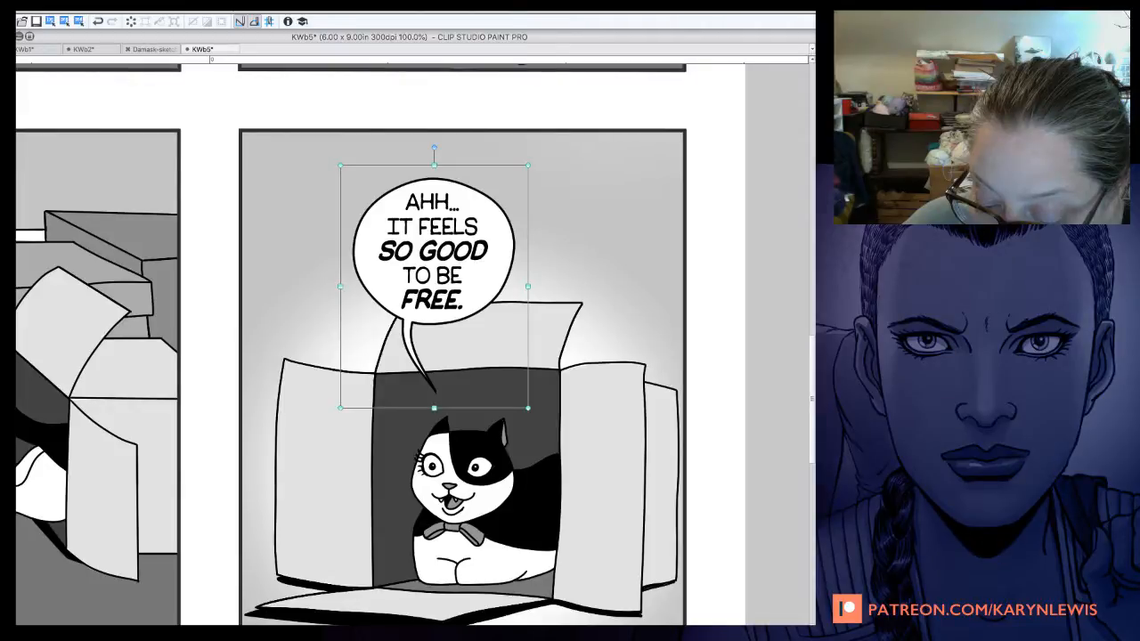
{"action": "key", "text": "super+minus"}
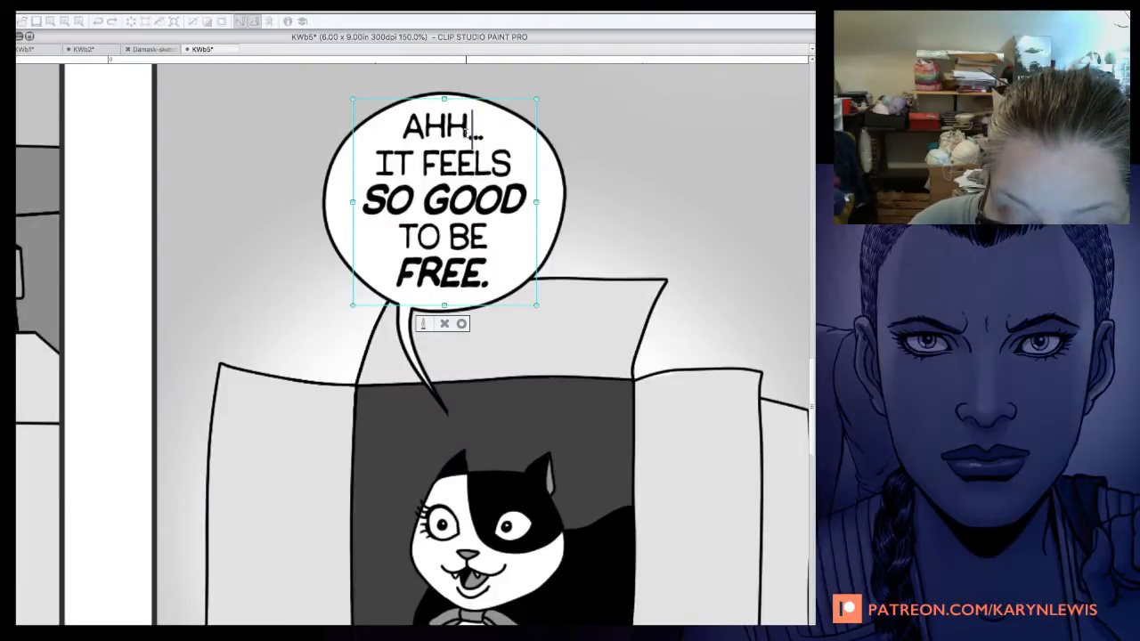
Widen the letter spacing of the three dots after "AHH" in the balloon text.
{"action": "left_click_drag", "start_coordinate": [465, 132], "coordinate": [486, 134]}
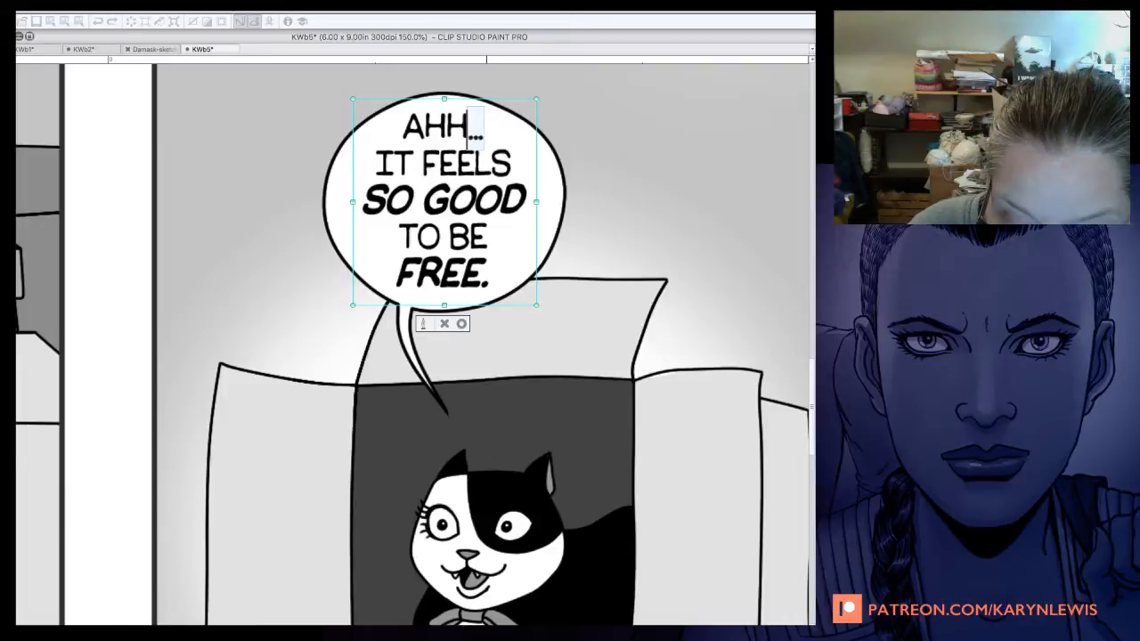
{"action": "left_click", "coordinate": [811, 221]}
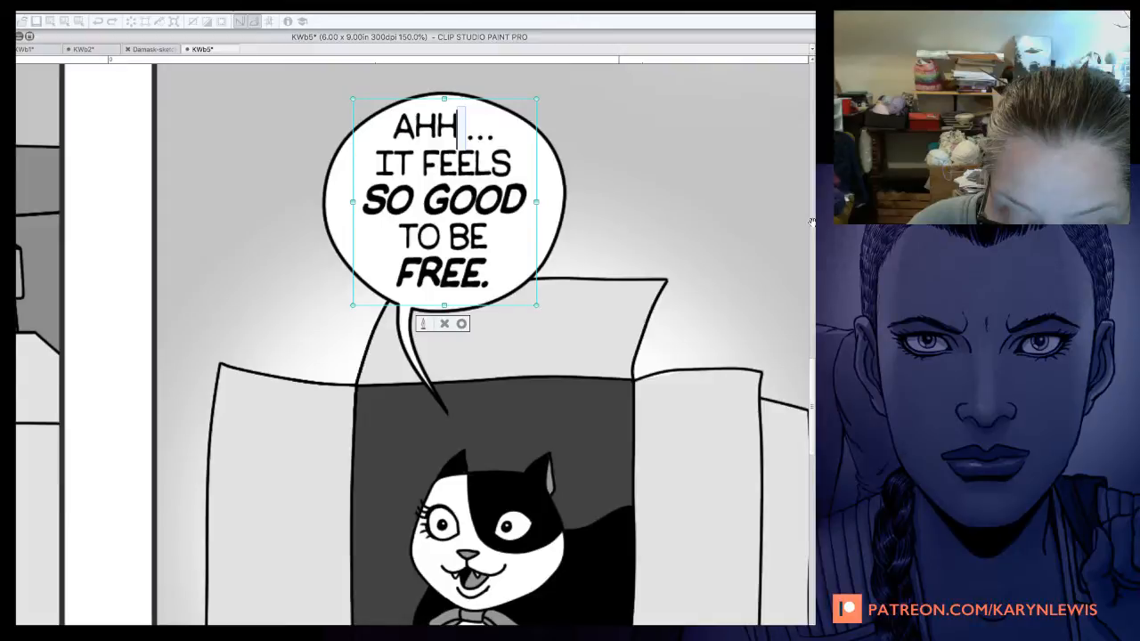
{"action": "left_click", "coordinate": [811, 222]}
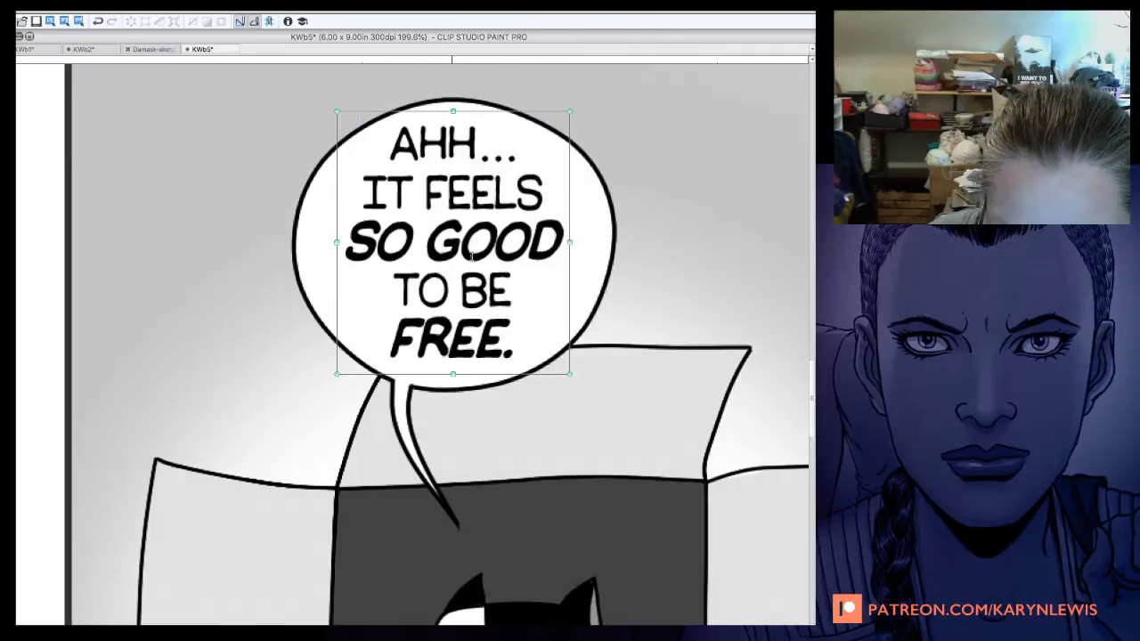
Tighten the line spacing of the whole balloon text and commit the text edit.
{"action": "double_click", "coordinate": [462, 228]}
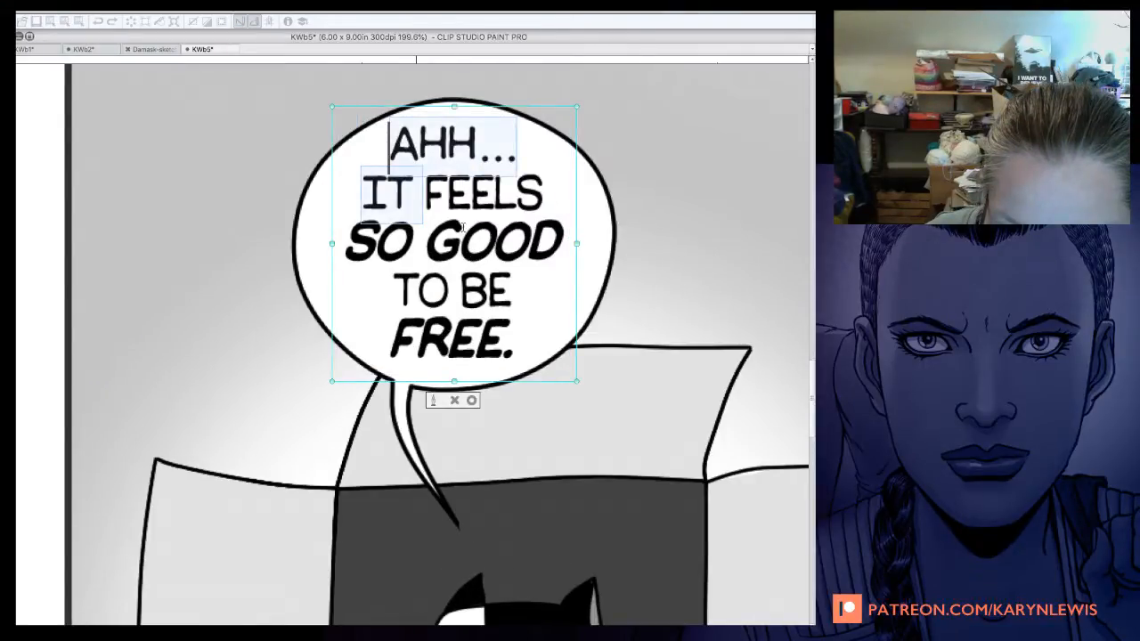
{"action": "left_click_drag", "start_coordinate": [462, 228], "coordinate": [535, 340]}
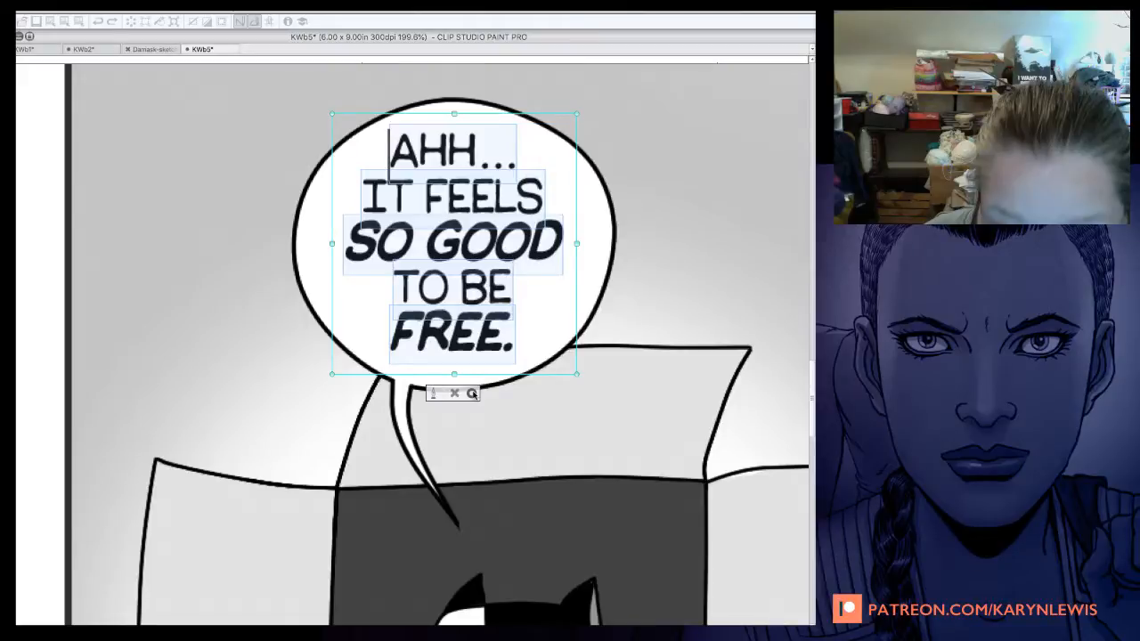
{"action": "left_click", "coordinate": [472, 393]}
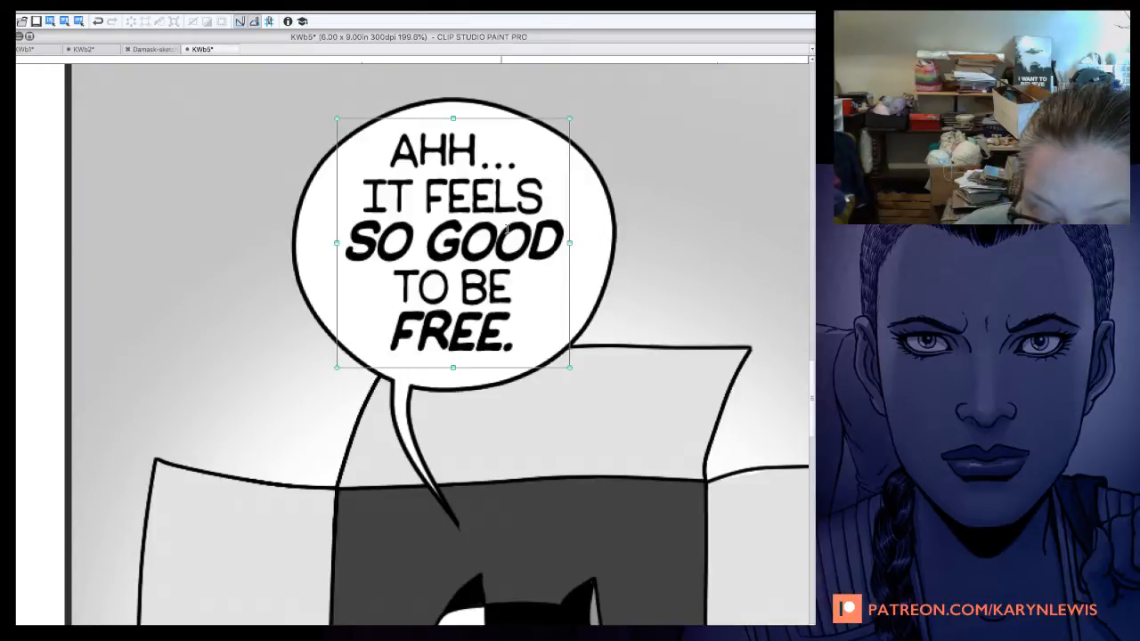
Save the comic page file.
{"action": "key", "text": "super+minus"}
{"action": "key", "text": "super+minus"}
{"action": "key", "text": "super+minus"}
{"action": "key", "text": "super+minus"}
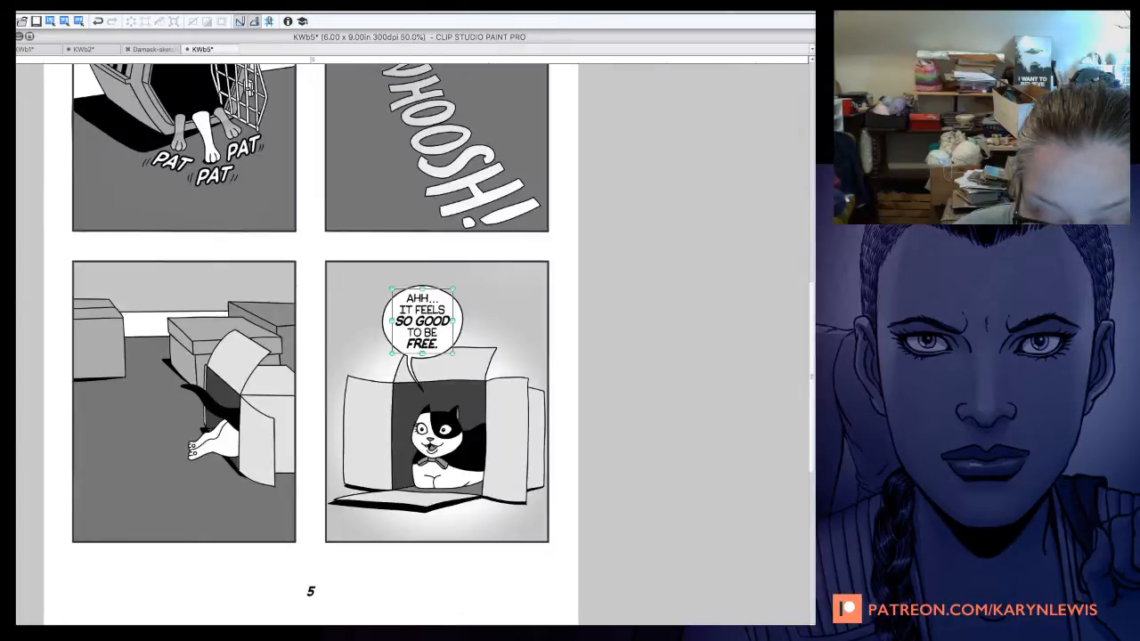
{"action": "left_click", "coordinate": [133, 11]}
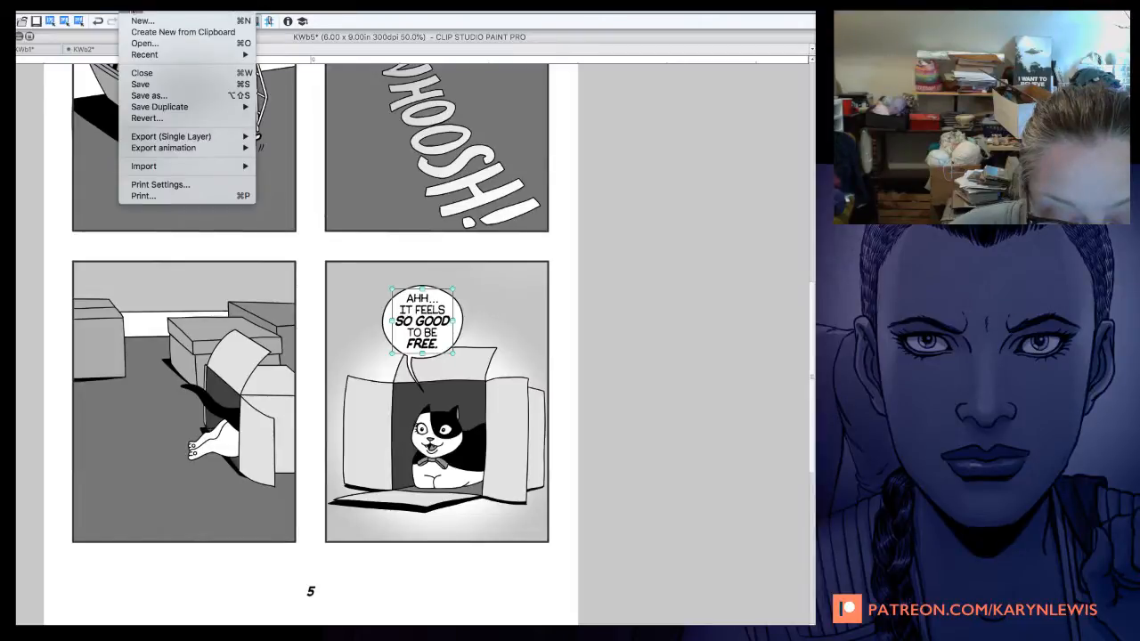
{"action": "left_click", "coordinate": [152, 84]}
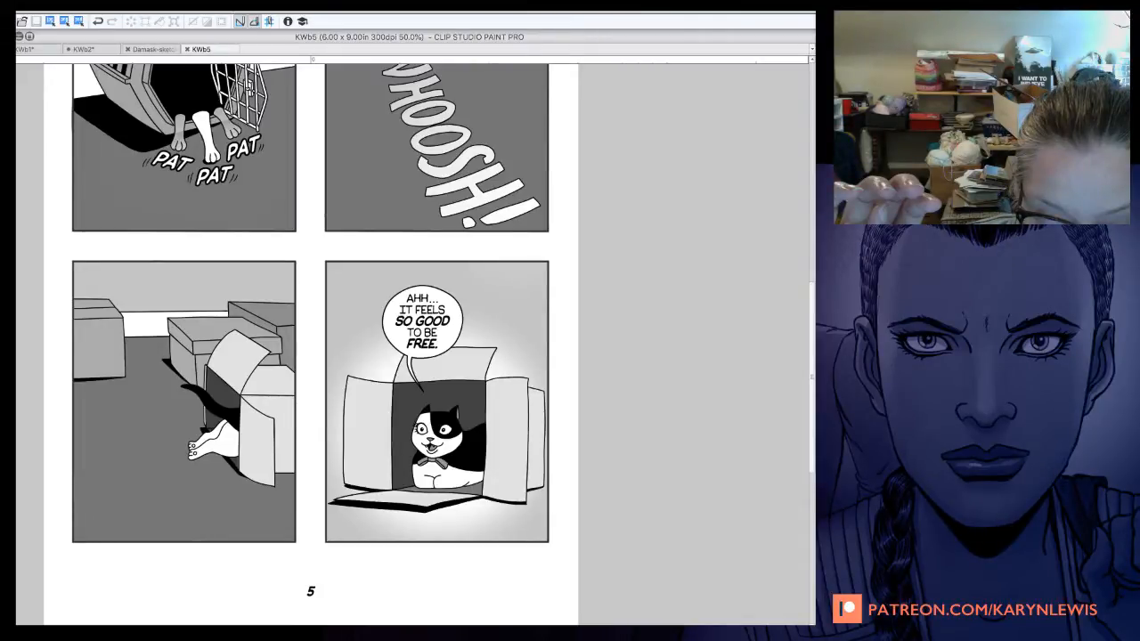
Try hand-lettering a rough white "ZOOM!" on the floor beside the cat's feet in the box panel and transforming it.
{"action": "left_click_drag", "start_coordinate": [249, 86], "coordinate": [464, 86]}
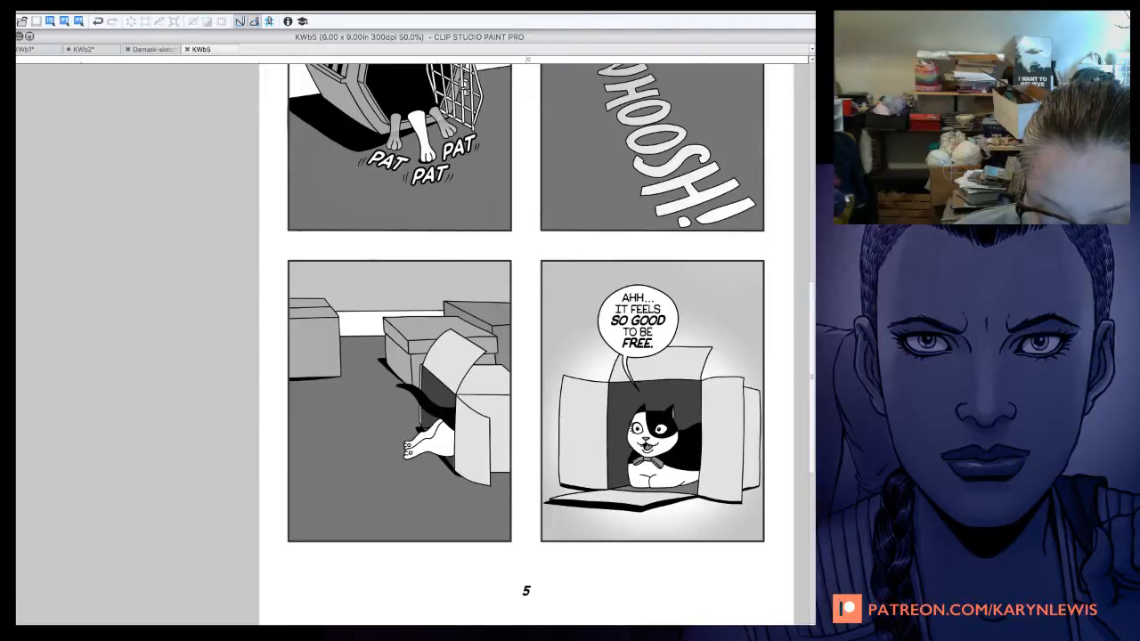
{"action": "left_click_drag", "start_coordinate": [534, 339], "coordinate": [449, 397]}
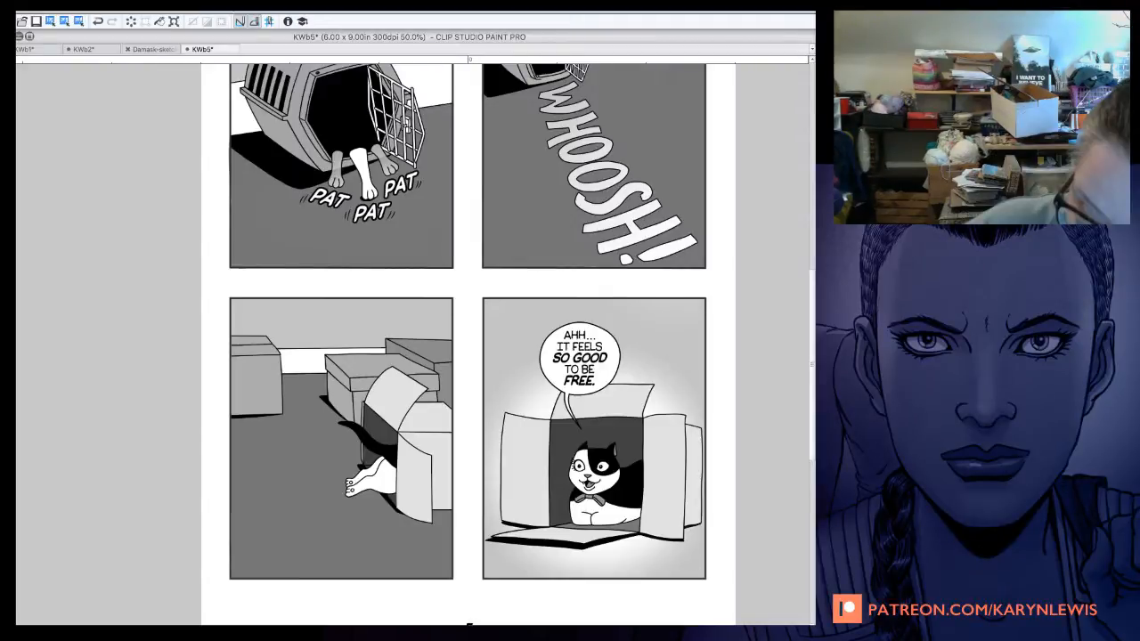
{"action": "key", "text": "super+plus"}
{"action": "left_click_drag", "start_coordinate": [412, 345], "coordinate": [440, 336]}
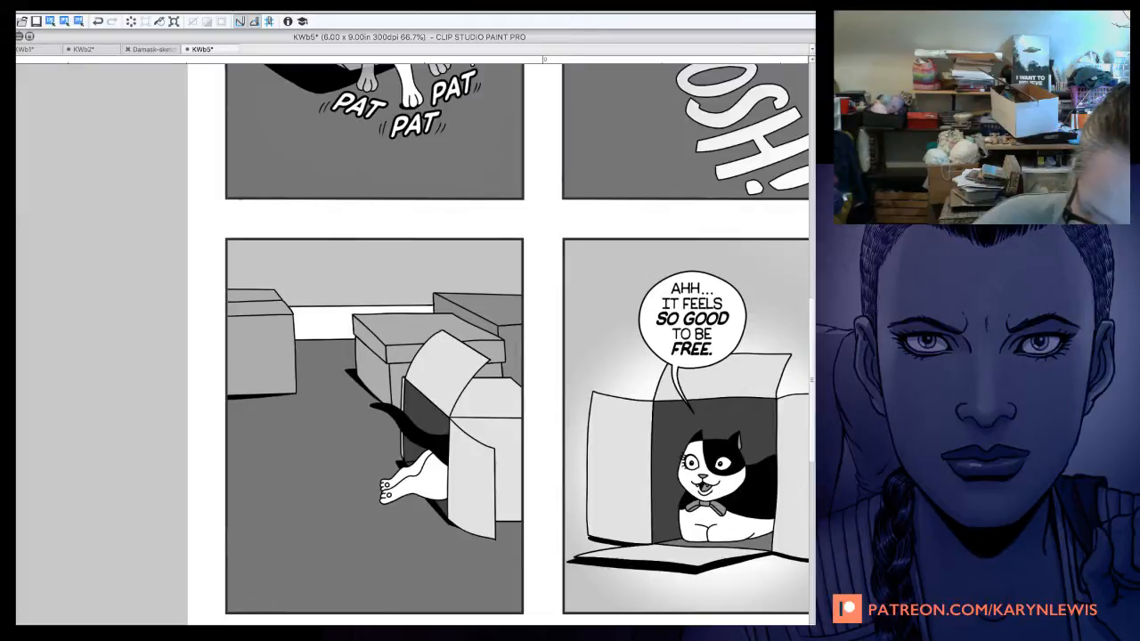
{"action": "left_click_drag", "start_coordinate": [250, 462], "coordinate": [281, 523]}
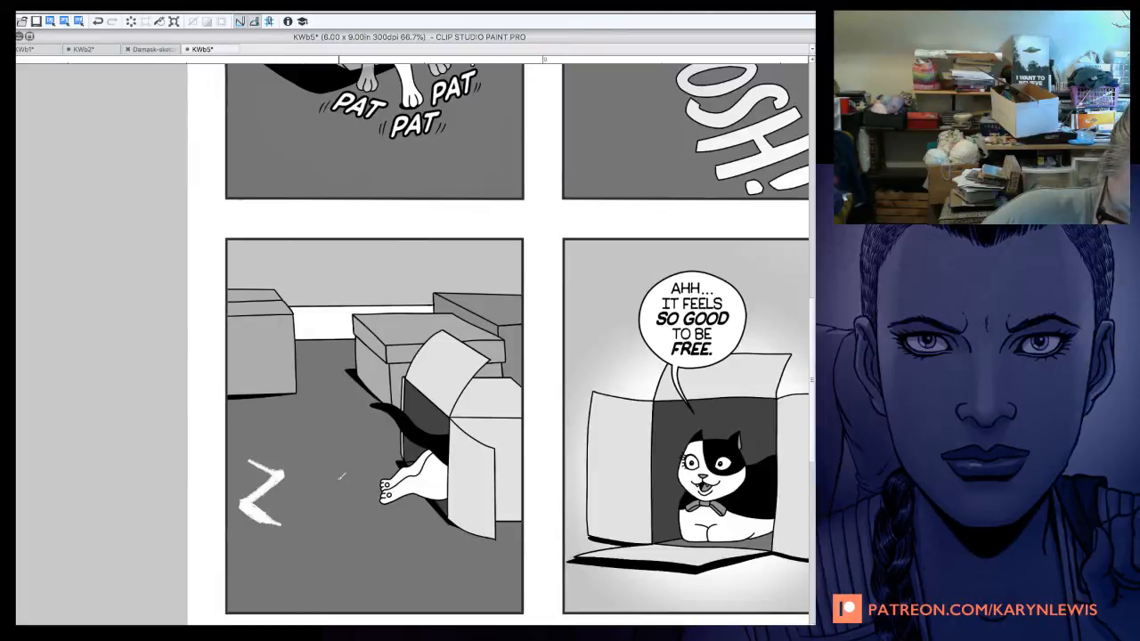
{"action": "left_click_drag", "start_coordinate": [301, 475], "coordinate": [298, 480]}
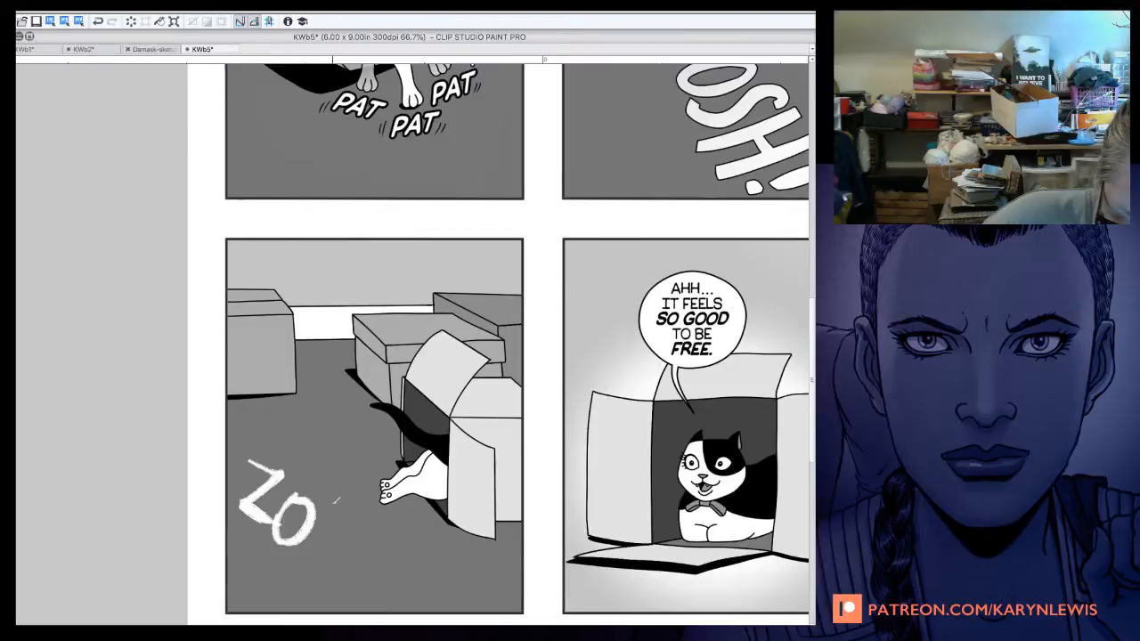
{"action": "left_click_drag", "start_coordinate": [337, 500], "coordinate": [428, 442]}
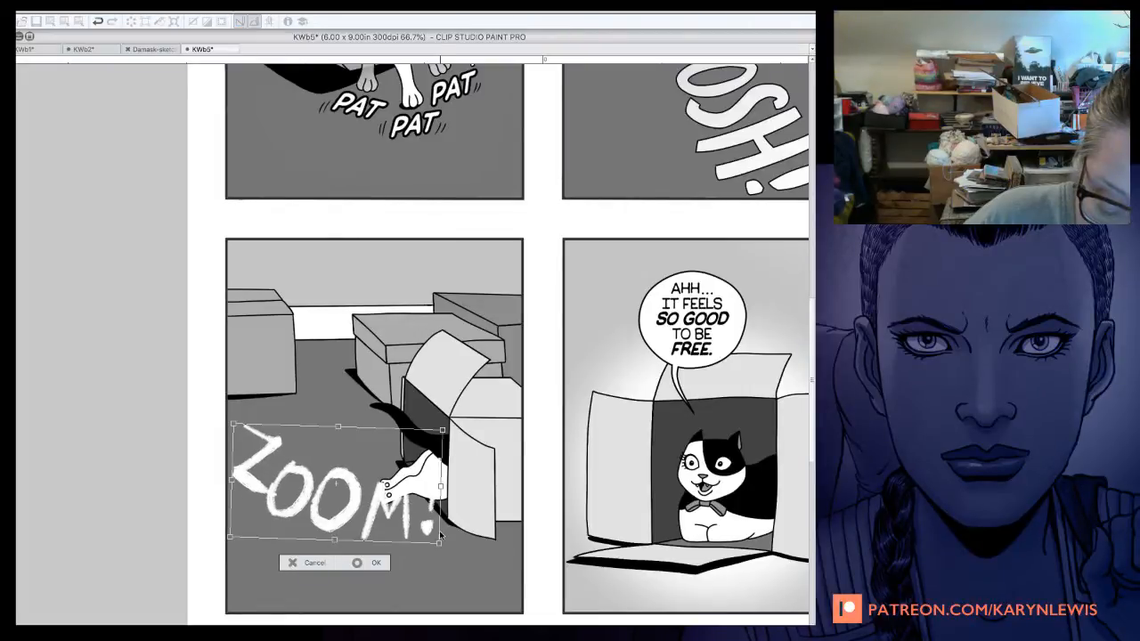
{"action": "left_click_drag", "start_coordinate": [450, 554], "coordinate": [454, 550]}
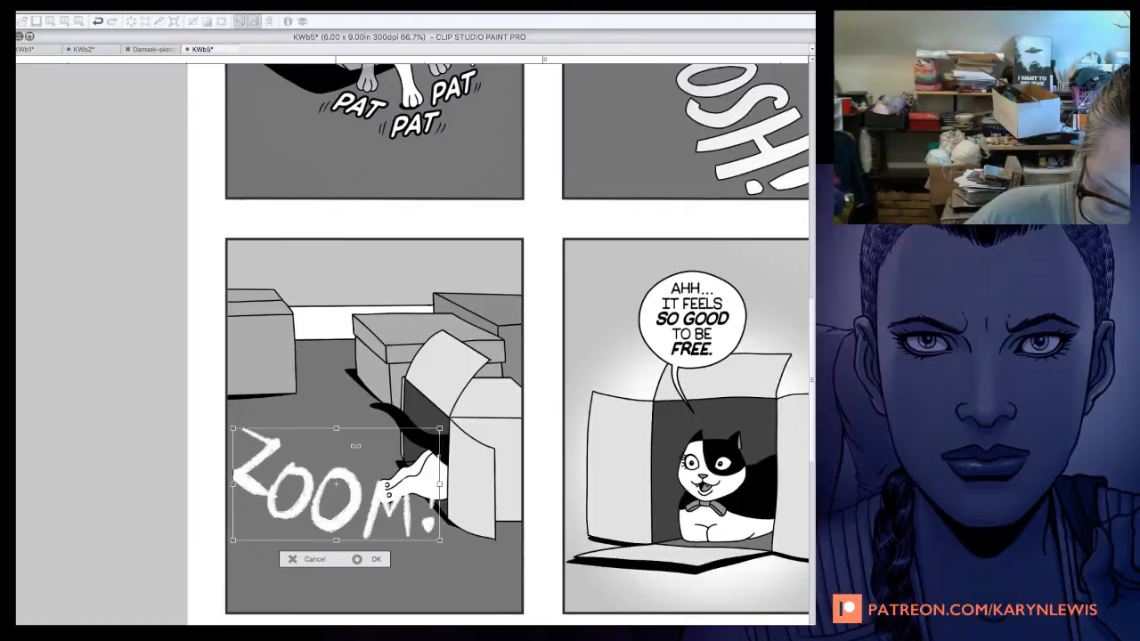
{"action": "key", "text": "Escape"}
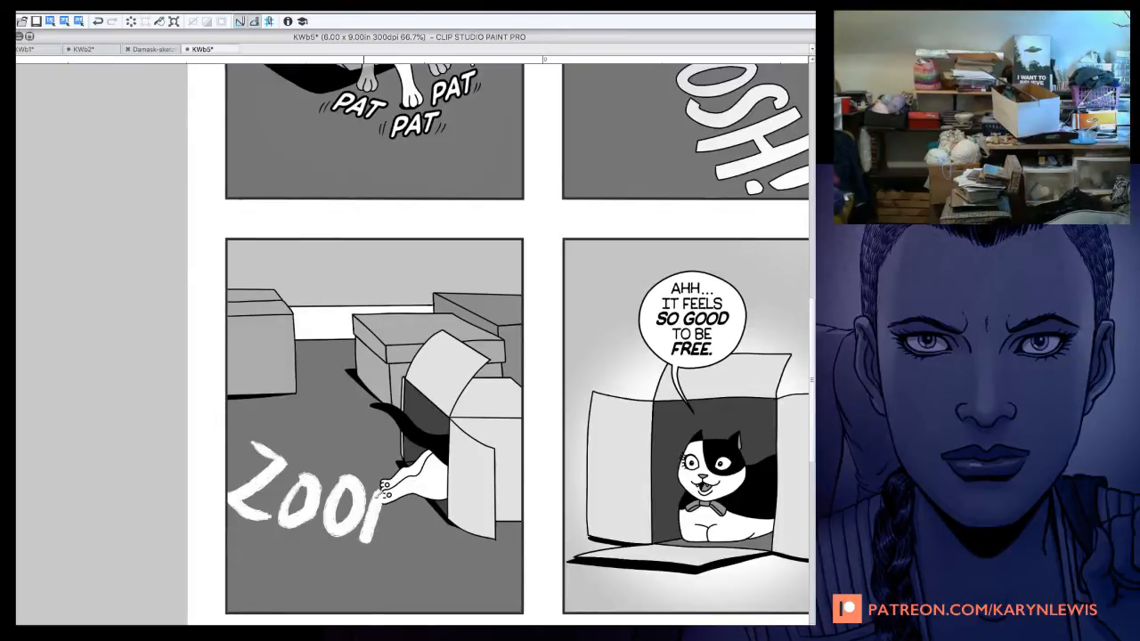
Try a second hand-drawn version of "ZOOM!" with slanted brush letters on the dark floor, finishing the M and exclamation mark.
{"action": "left_click_drag", "start_coordinate": [383, 504], "coordinate": [405, 548]}
{"action": "left_click_drag", "start_coordinate": [438, 500], "coordinate": [430, 533]}
{"action": "left_click", "coordinate": [428, 547]}
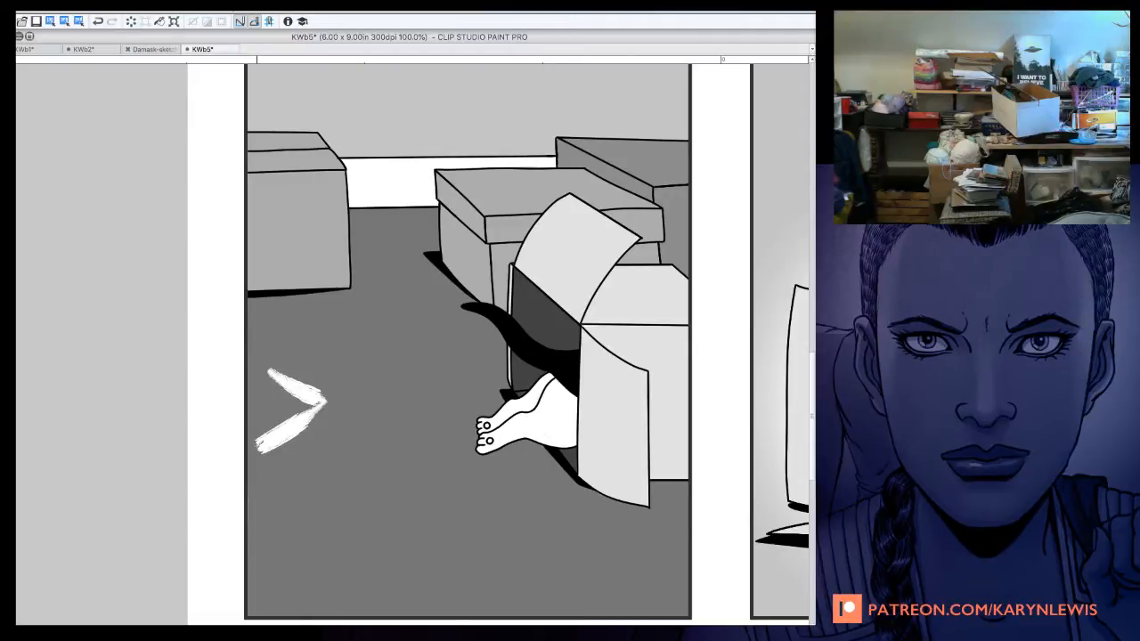
Hand-letter a large white "ZOOM!" in rough brush strokes descending across the floor toward the cat's feet.
{"action": "left_click_drag", "start_coordinate": [258, 445], "coordinate": [298, 489]}
{"action": "left_click_drag", "start_coordinate": [342, 437], "coordinate": [340, 435]}
{"action": "left_click_drag", "start_coordinate": [400, 442], "coordinate": [406, 517]}
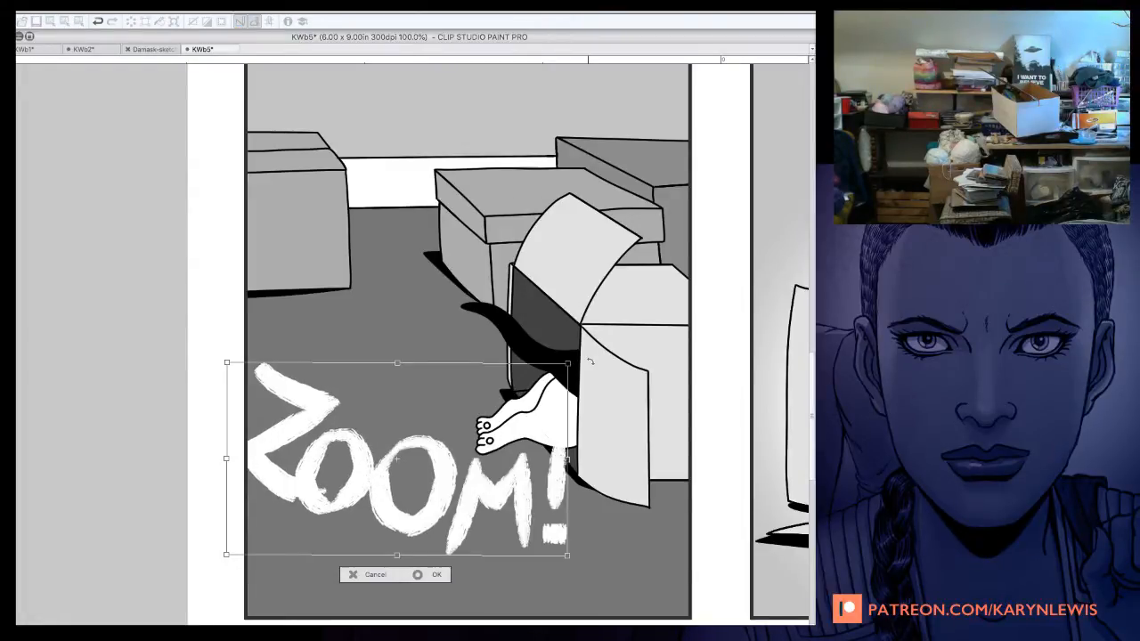
Shrink the "ZOOM!" lettering, tilt it slightly clockwise and place it on the floor between the panel border and the cat's feet.
{"action": "left_click_drag", "start_coordinate": [589, 361], "coordinate": [570, 425]}
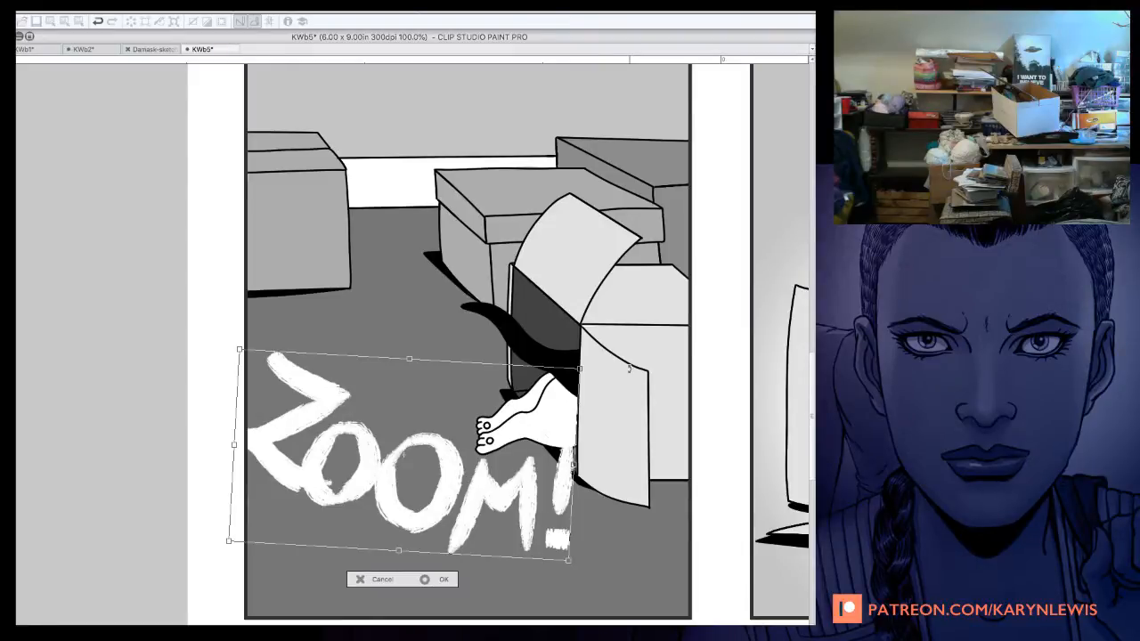
{"action": "left_click_drag", "start_coordinate": [627, 367], "coordinate": [520, 344]}
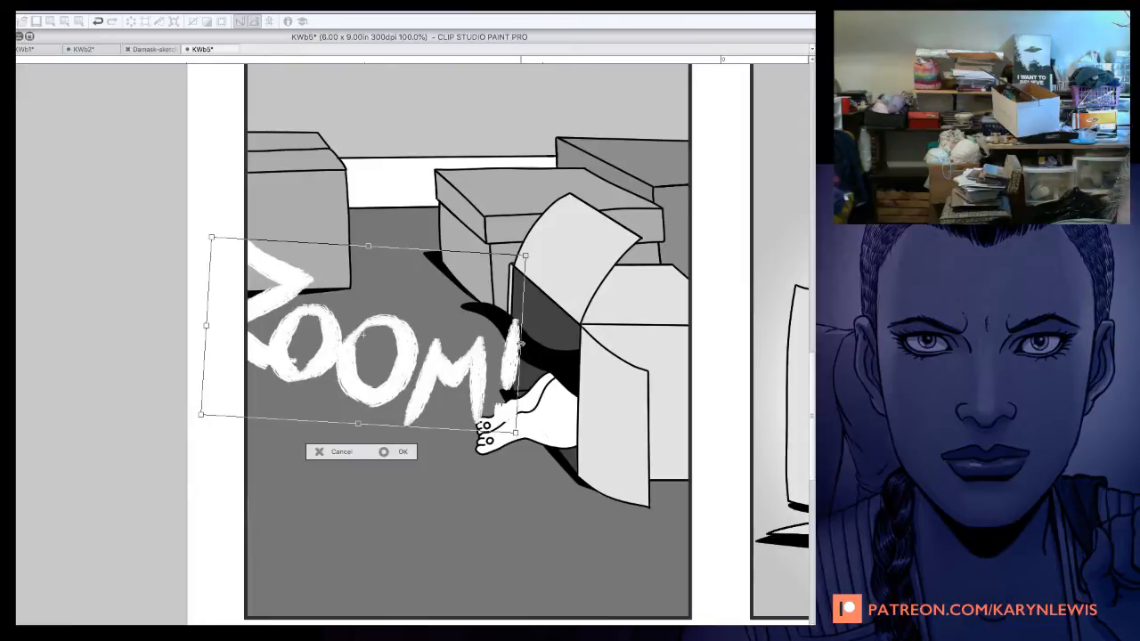
{"action": "left_click_drag", "start_coordinate": [521, 343], "coordinate": [468, 342]}
{"action": "left_click_drag", "start_coordinate": [239, 255], "coordinate": [250, 274]}
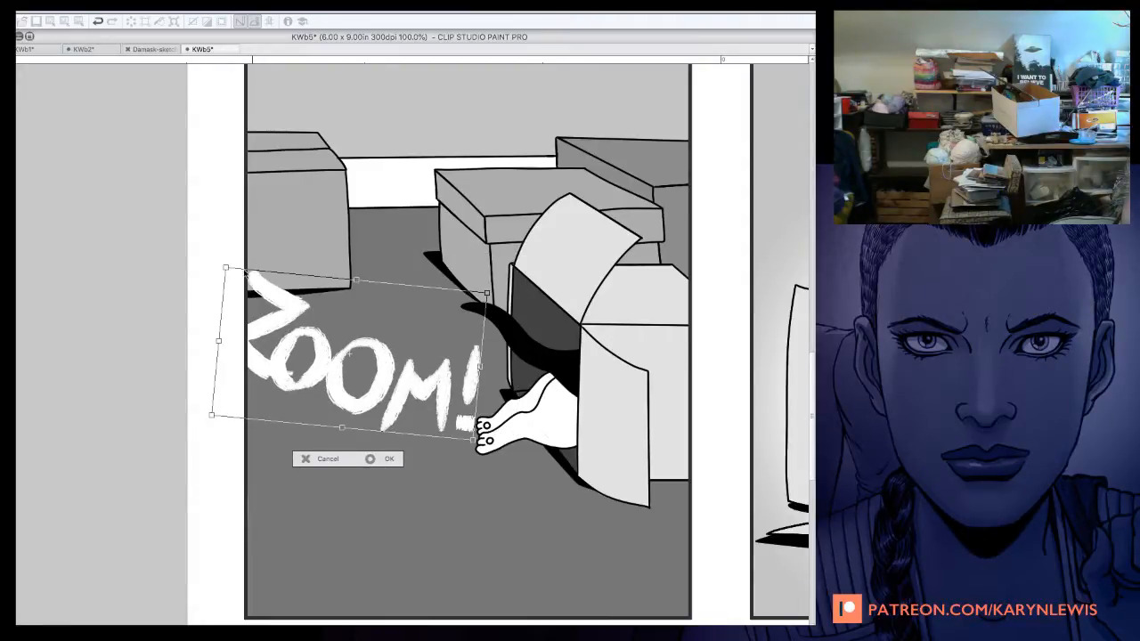
{"action": "left_click_drag", "start_coordinate": [226, 267], "coordinate": [249, 283]}
{"action": "left_click_drag", "start_coordinate": [473, 392], "coordinate": [472, 396]}
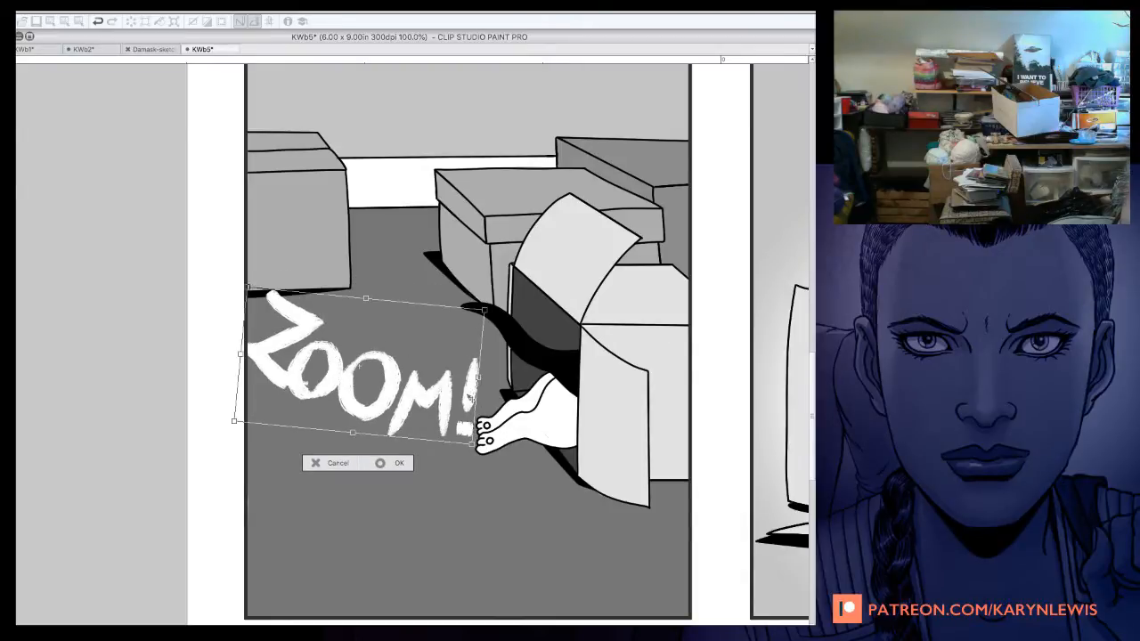
{"action": "left_click_drag", "start_coordinate": [509, 325], "coordinate": [510, 334]}
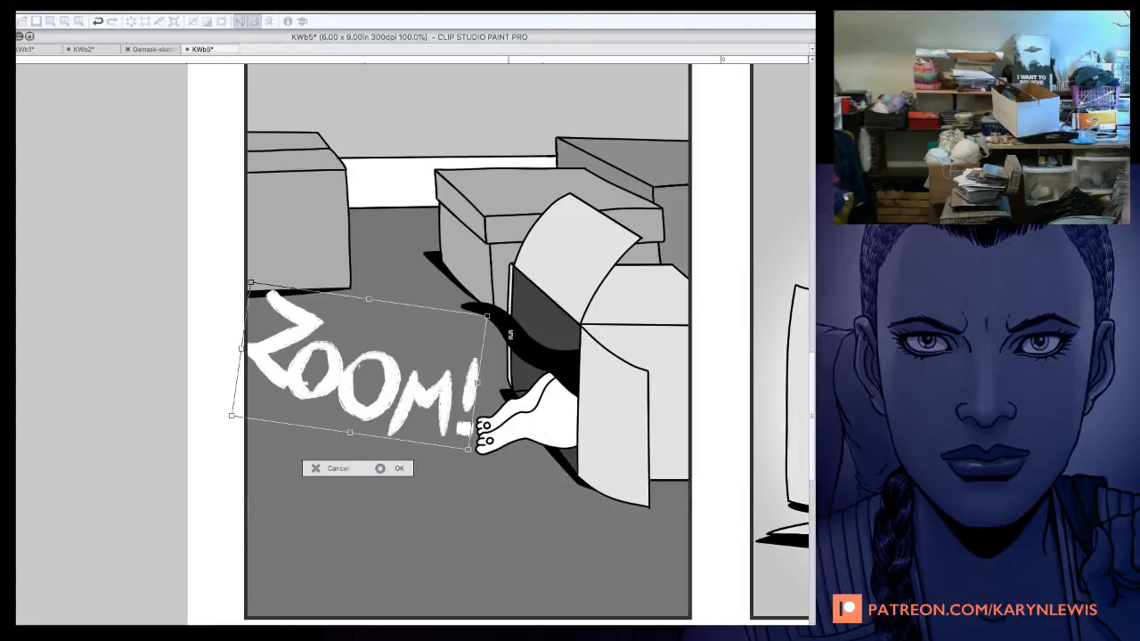
{"action": "scroll", "coordinate": [510, 334], "scroll_direction": "down", "scroll_amount": 1}
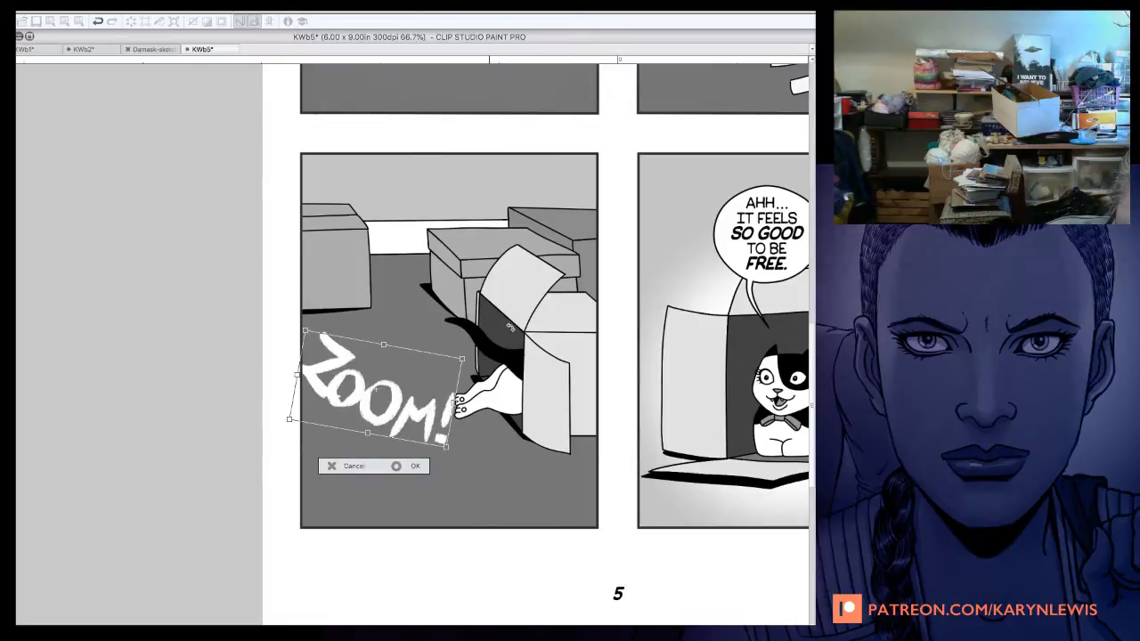
{"action": "left_click_drag", "start_coordinate": [510, 326], "coordinate": [447, 383]}
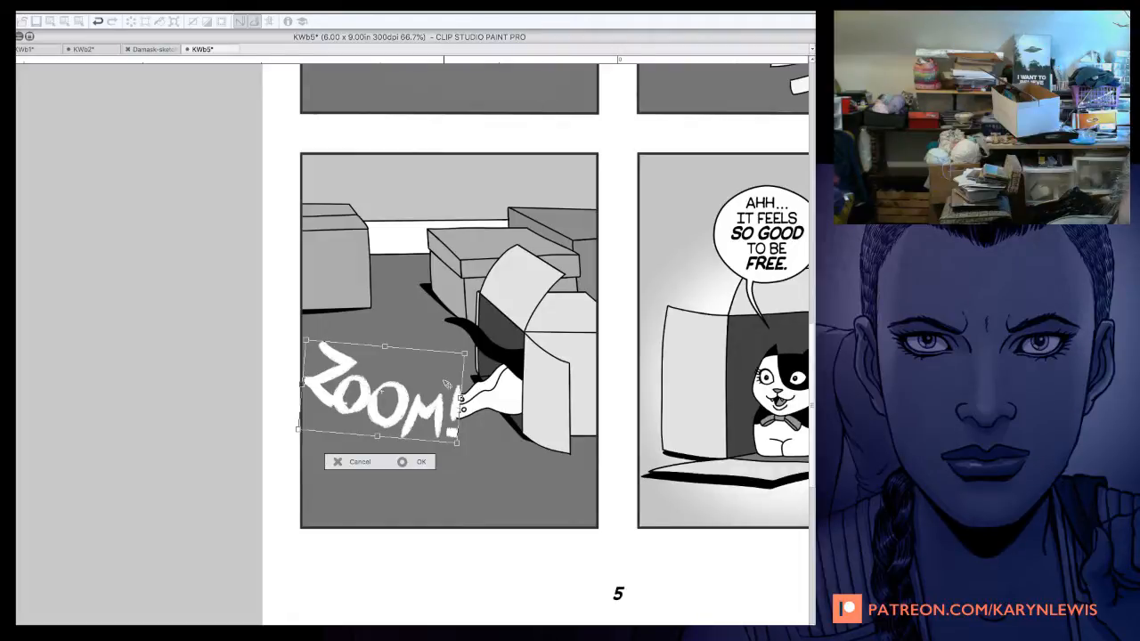
{"action": "key", "text": "Return"}
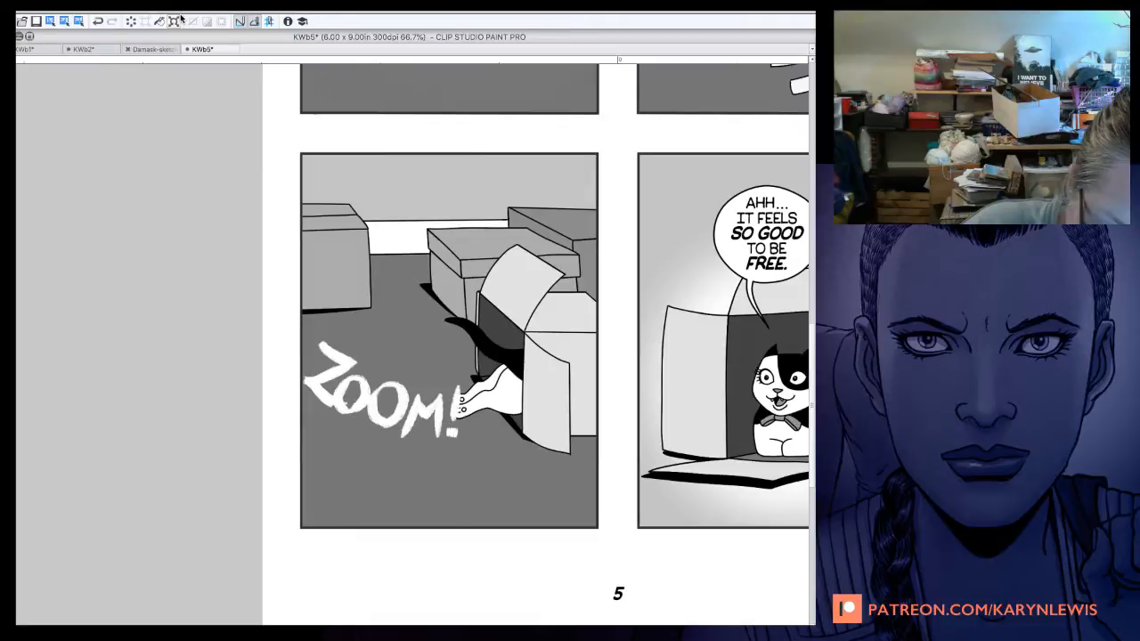
Free-transform the white "ZOOM!" lettering, widening and flattening it and rotating it clockwise so it slants down past the cat's feet.
{"action": "left_click", "coordinate": [175, 21]}
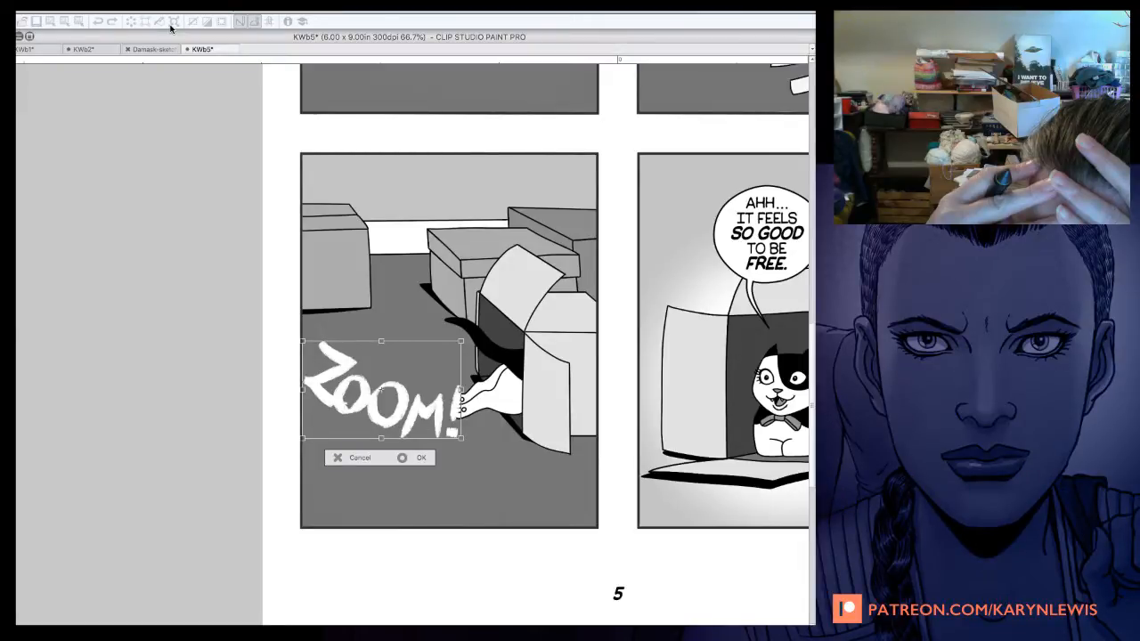
{"action": "left_click_drag", "start_coordinate": [381, 438], "coordinate": [381, 456]}
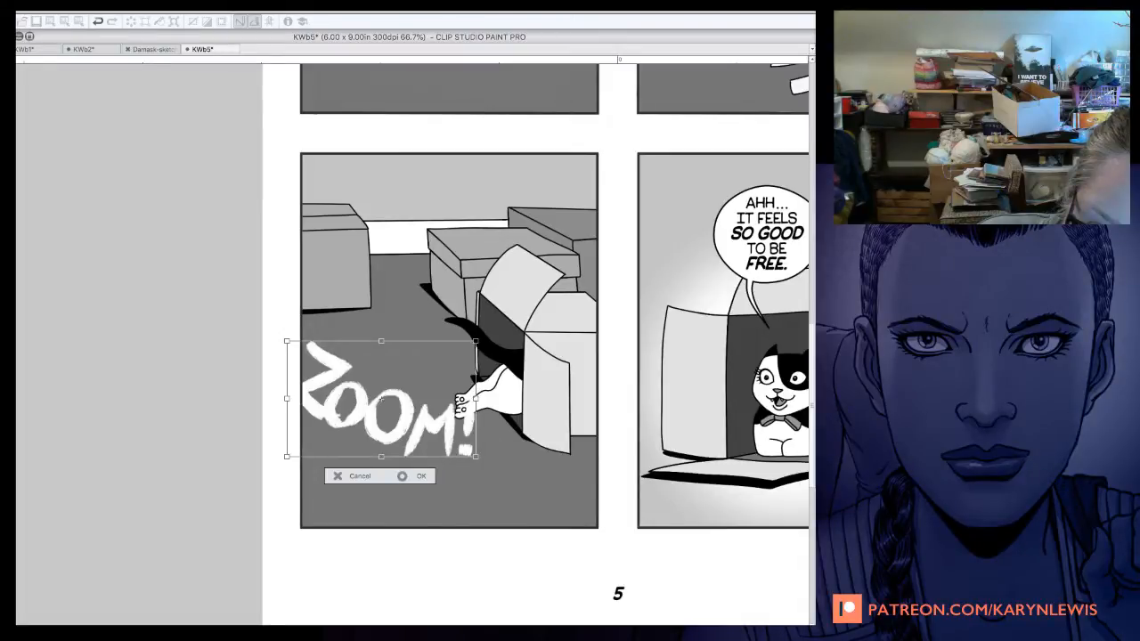
{"action": "left_click_drag", "start_coordinate": [476, 341], "coordinate": [460, 359]}
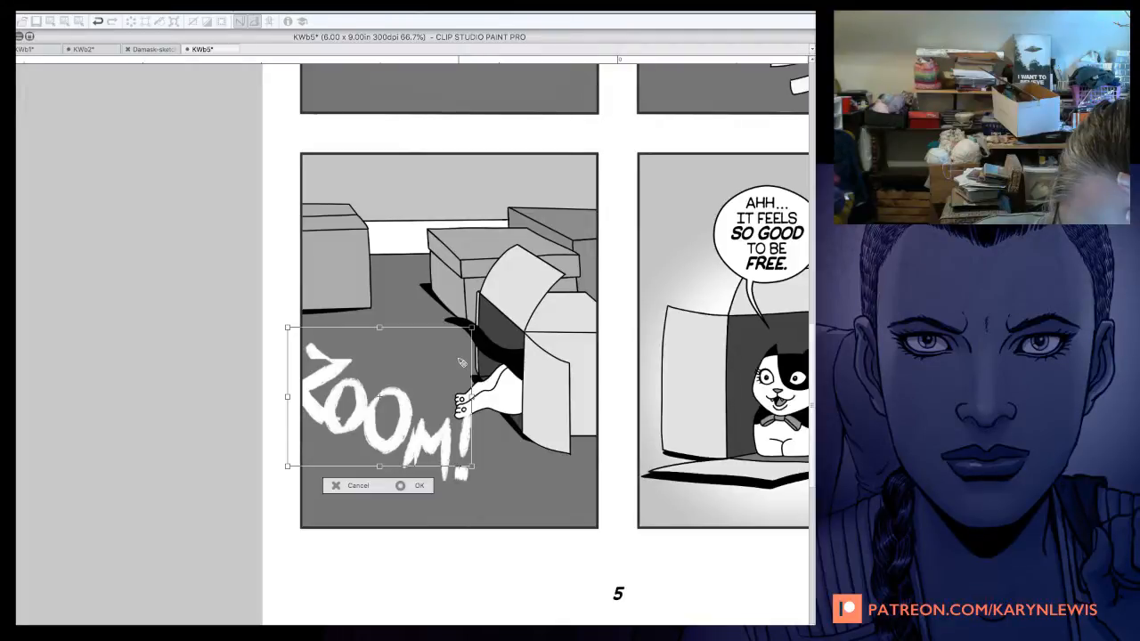
{"action": "left_click_drag", "start_coordinate": [462, 362], "coordinate": [532, 355]}
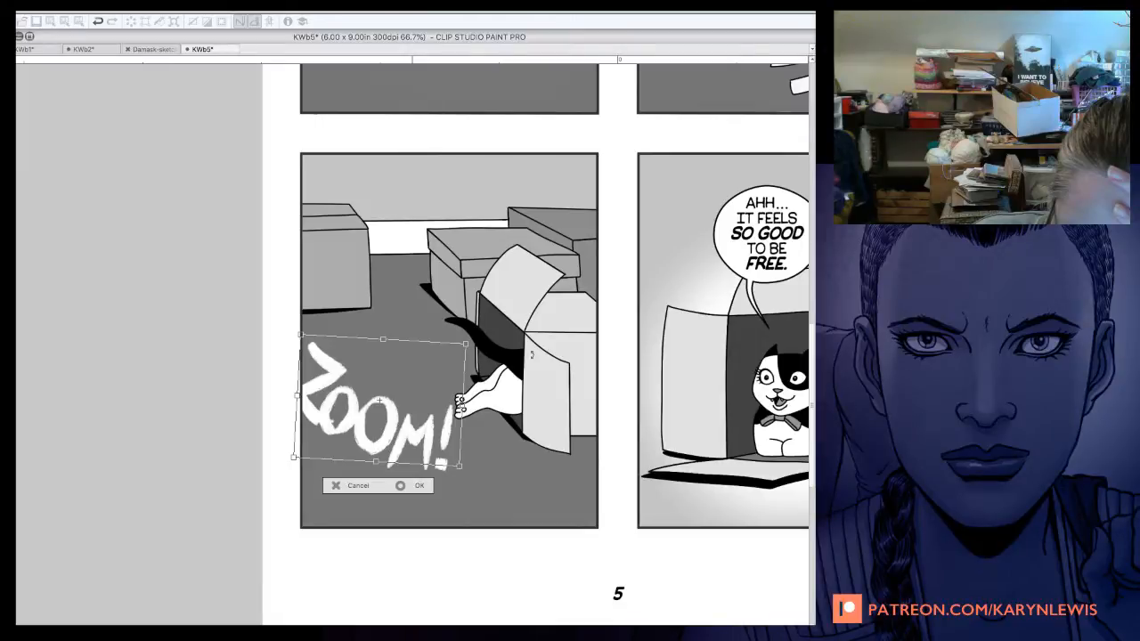
{"action": "left_click_drag", "start_coordinate": [532, 354], "coordinate": [528, 337]}
{"action": "left_click_drag", "start_coordinate": [461, 395], "coordinate": [502, 393]}
{"action": "left_click_drag", "start_coordinate": [311, 395], "coordinate": [305, 408]}
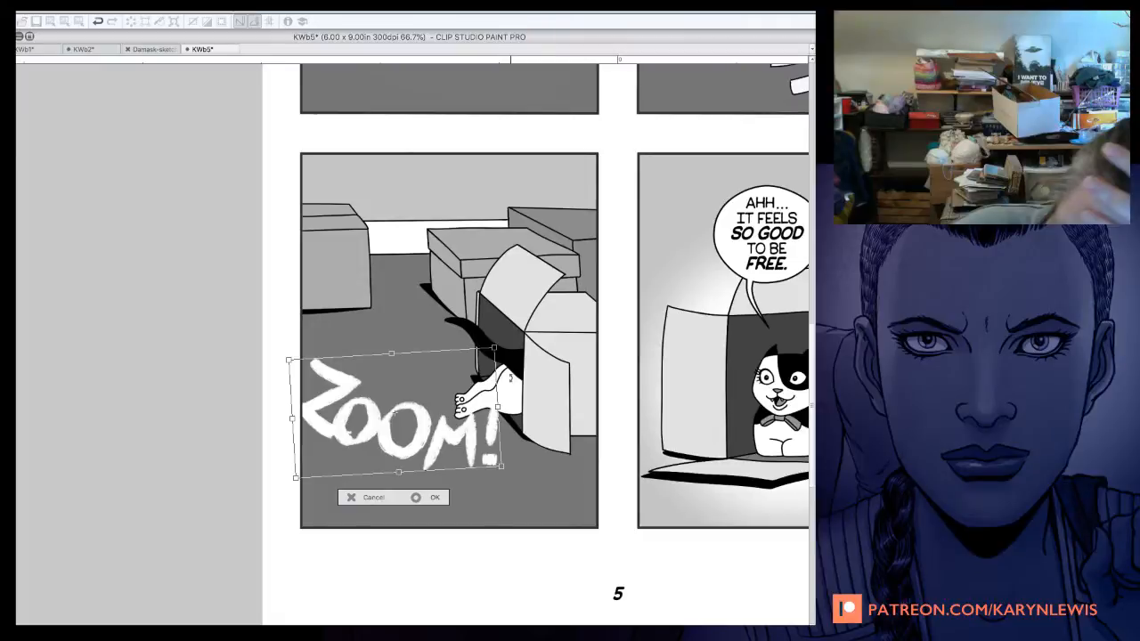
{"action": "left_click_drag", "start_coordinate": [502, 465], "coordinate": [507, 427]}
{"action": "left_click_drag", "start_coordinate": [489, 389], "coordinate": [480, 391]}
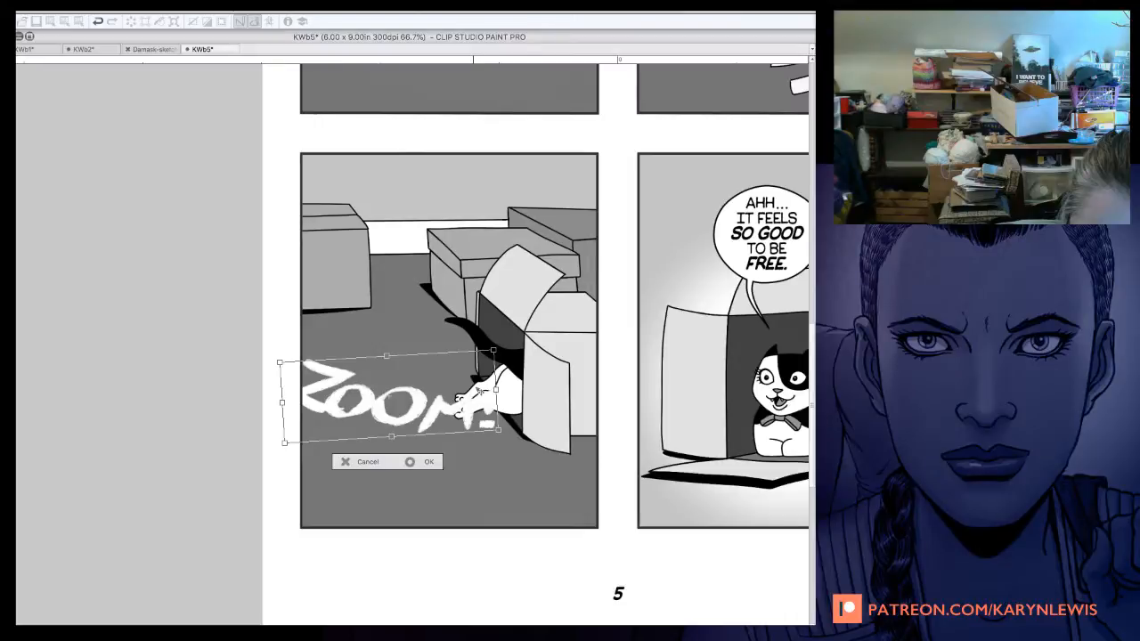
{"action": "left_click_drag", "start_coordinate": [520, 339], "coordinate": [529, 361]}
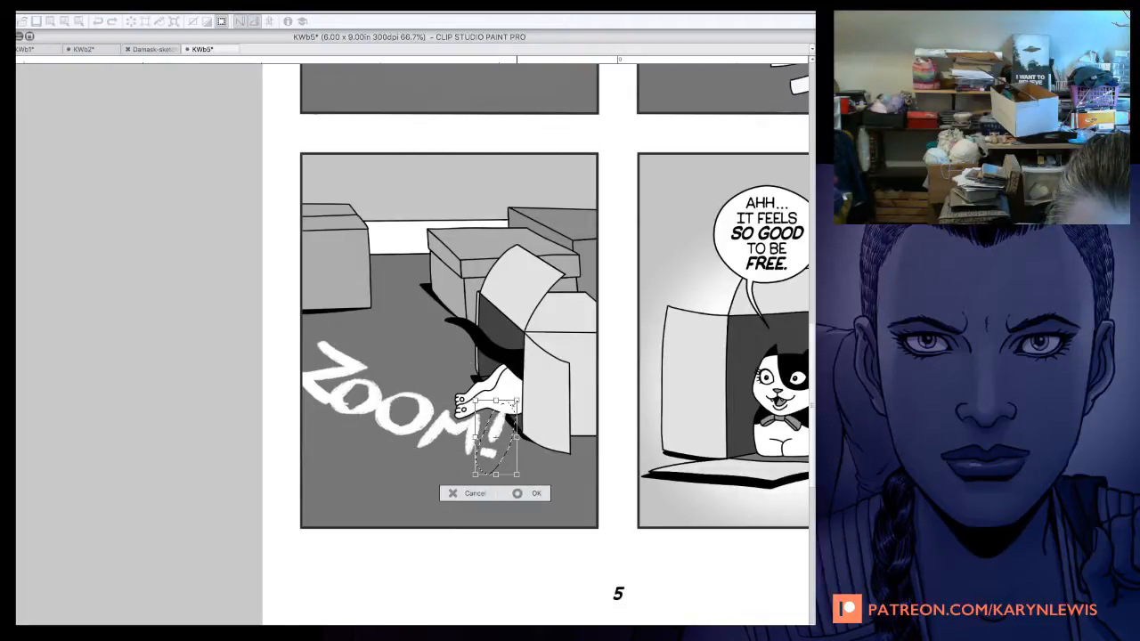
Tilt the exclamation mark clockwise beside the M, and adjust the first O's position beside the Z.
{"action": "left_click_drag", "start_coordinate": [517, 400], "coordinate": [524, 412]}
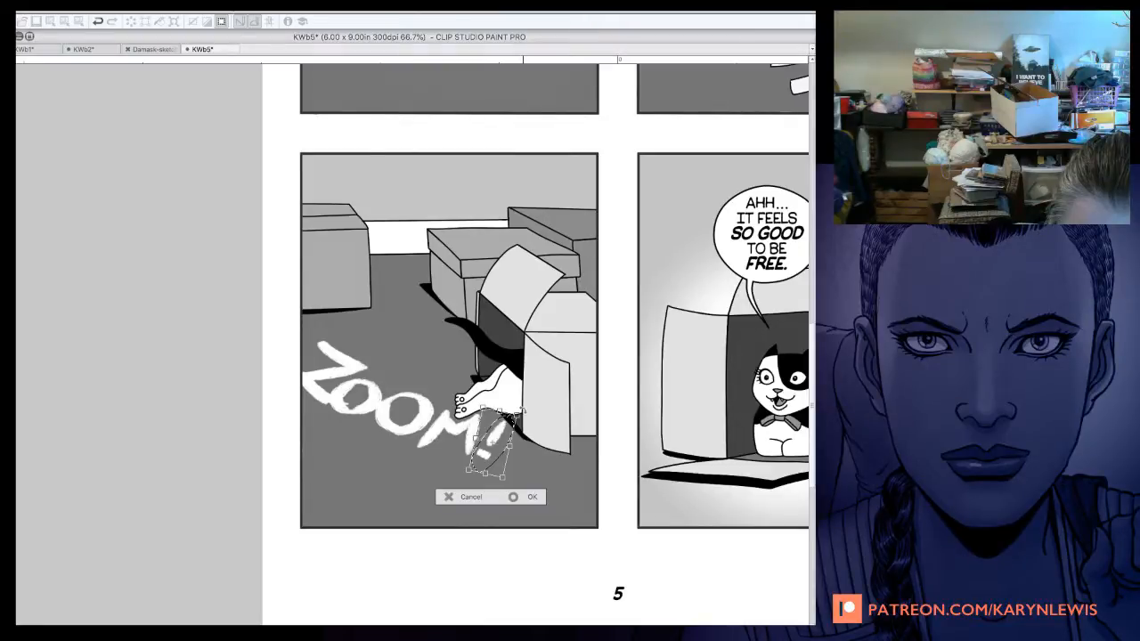
{"action": "key", "text": "Return"}
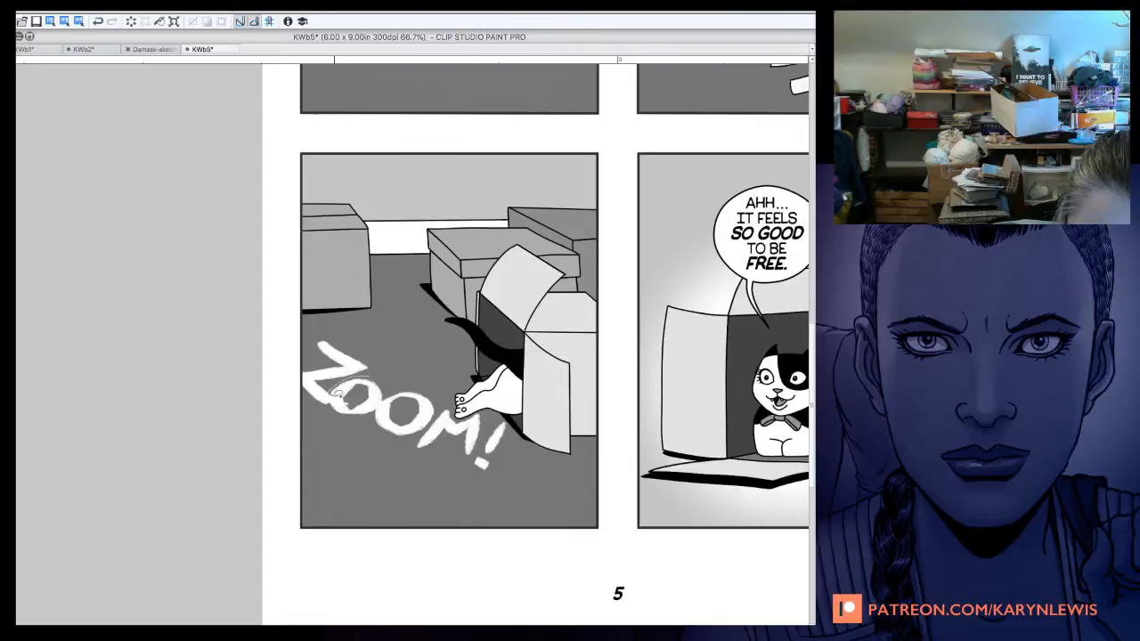
{"action": "left_click_drag", "start_coordinate": [337, 393], "coordinate": [367, 376]}
{"action": "key", "text": "ctrl+t"}
{"action": "left_click_drag", "start_coordinate": [434, 445], "coordinate": [431, 451]}
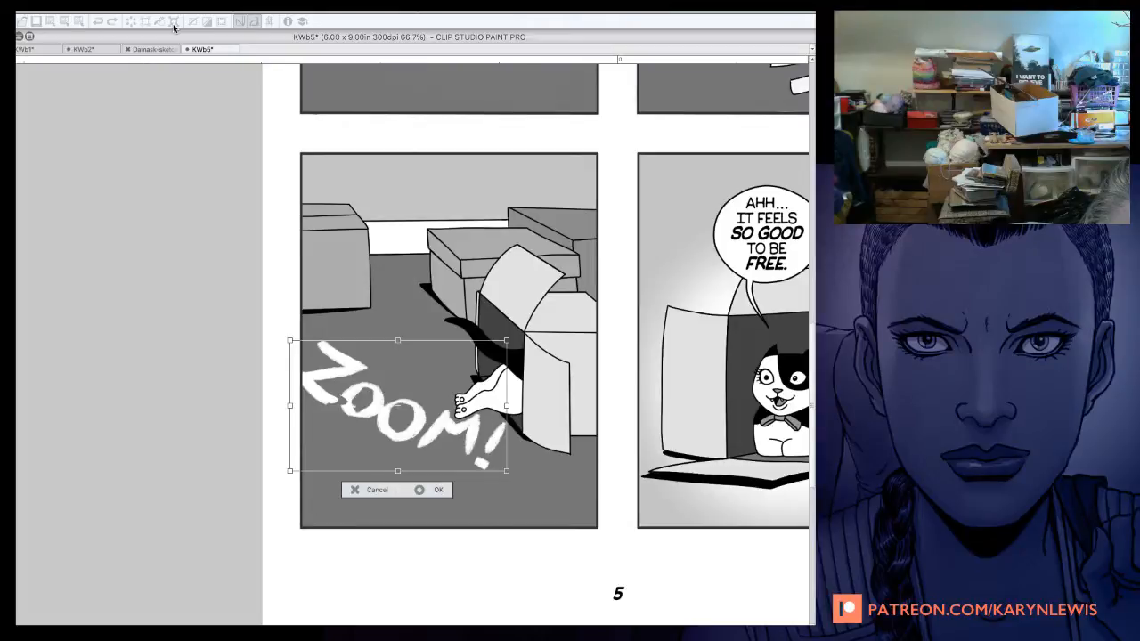
Stretch the whole "ZOOM!" taller and rotate it to slant more steeply, and nudge the second O down toward the first O.
{"action": "left_click_drag", "start_coordinate": [507, 470], "coordinate": [495, 480]}
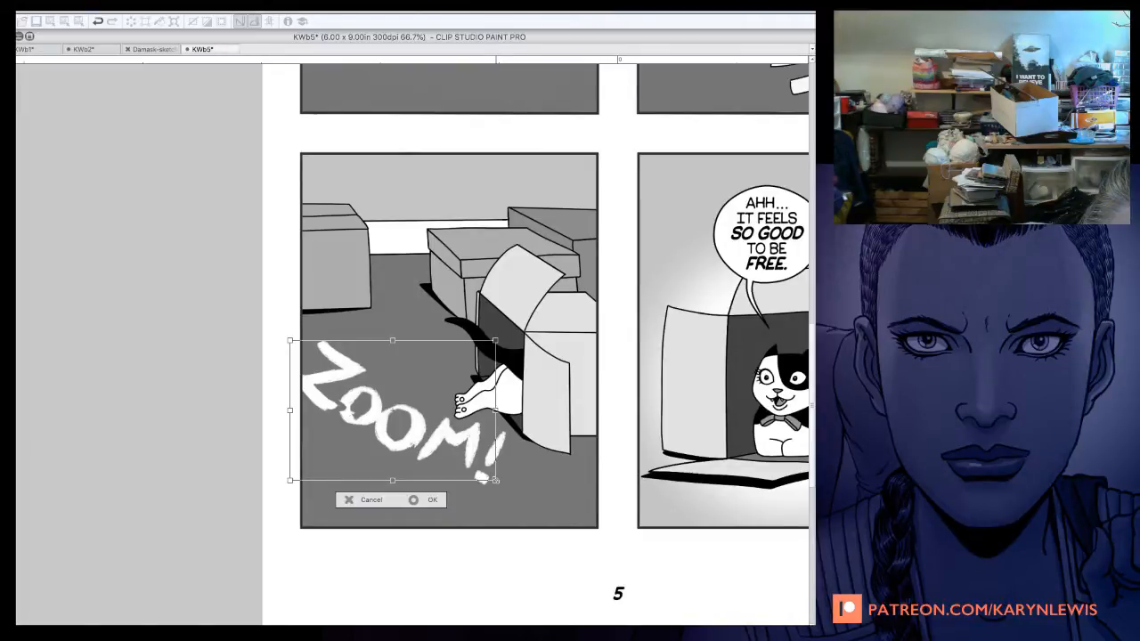
{"action": "left_click_drag", "start_coordinate": [484, 480], "coordinate": [429, 481]}
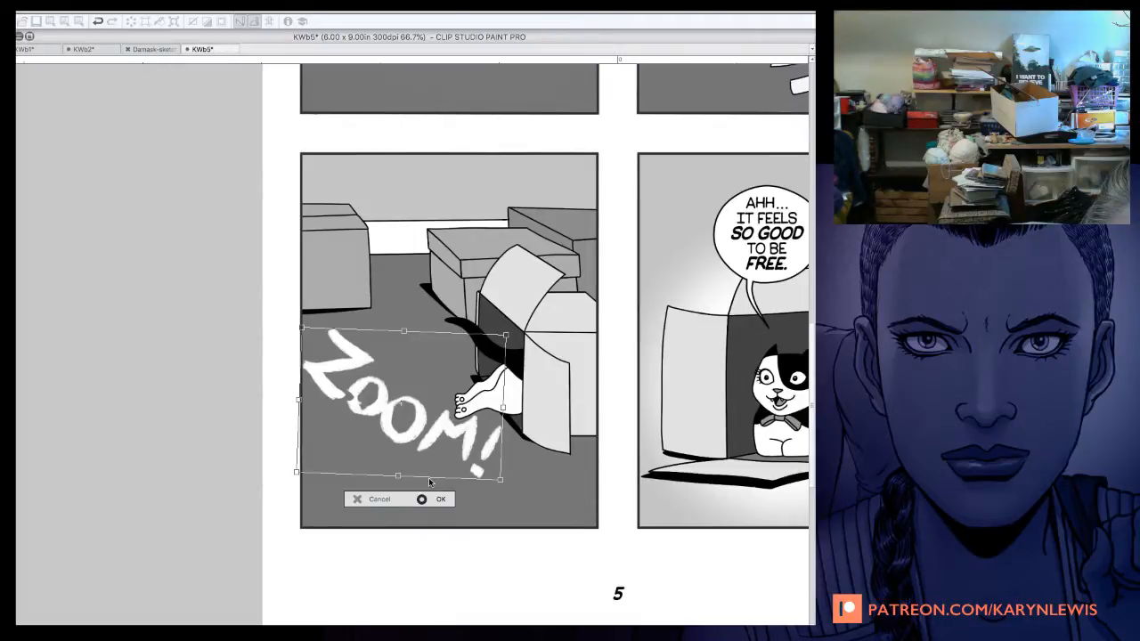
{"action": "left_click_drag", "start_coordinate": [429, 482], "coordinate": [445, 484]}
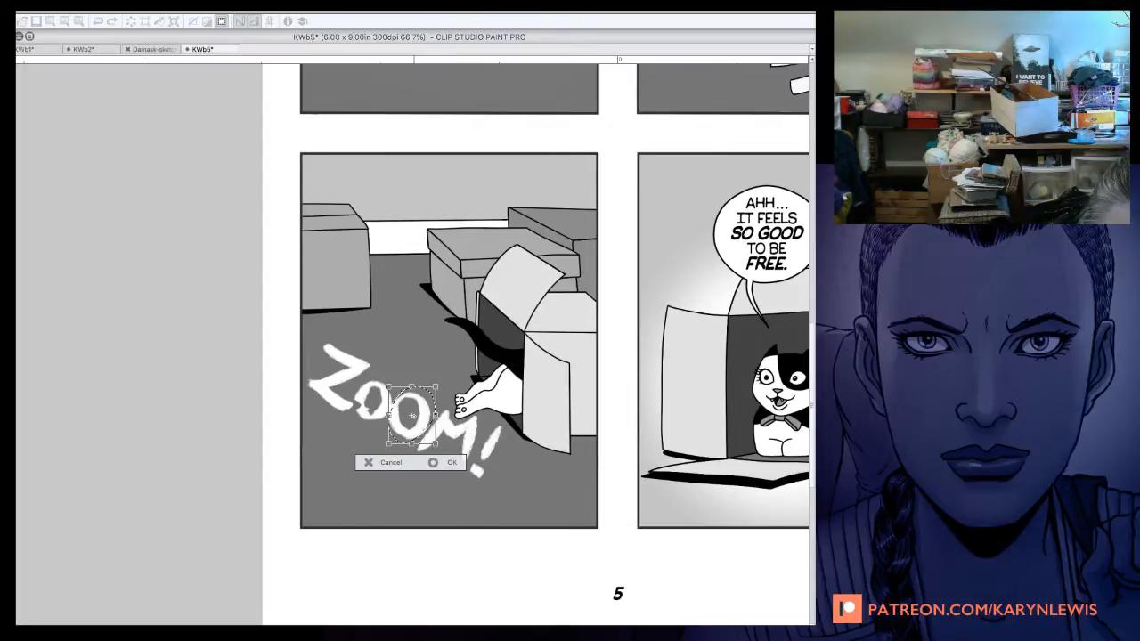
{"action": "left_click_drag", "start_coordinate": [412, 416], "coordinate": [408, 422]}
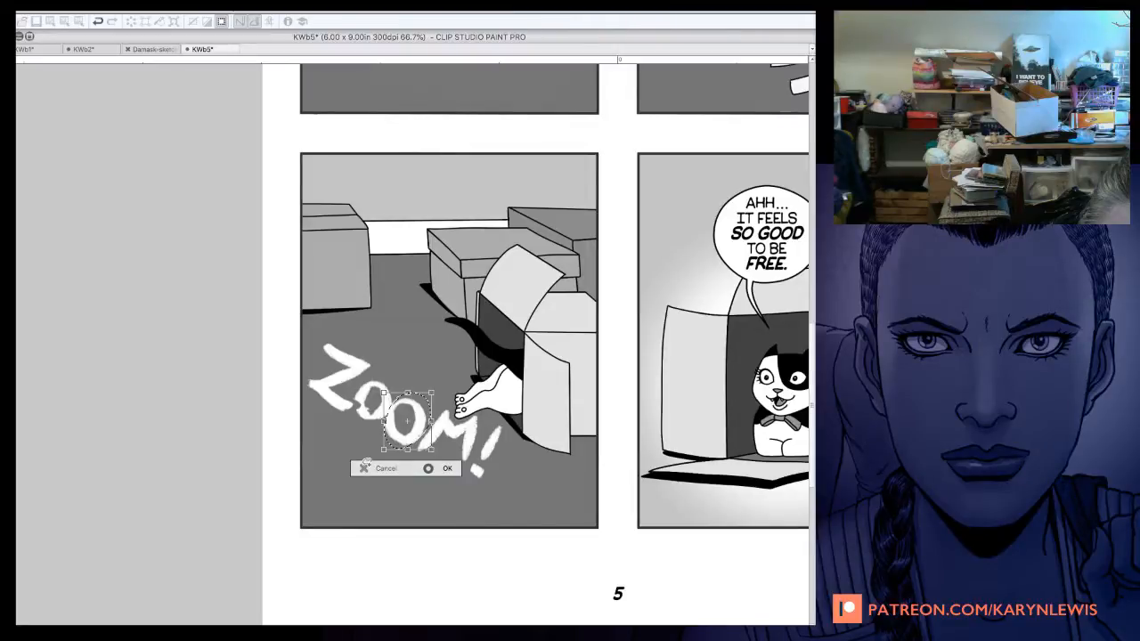
{"action": "left_click", "coordinate": [379, 467]}
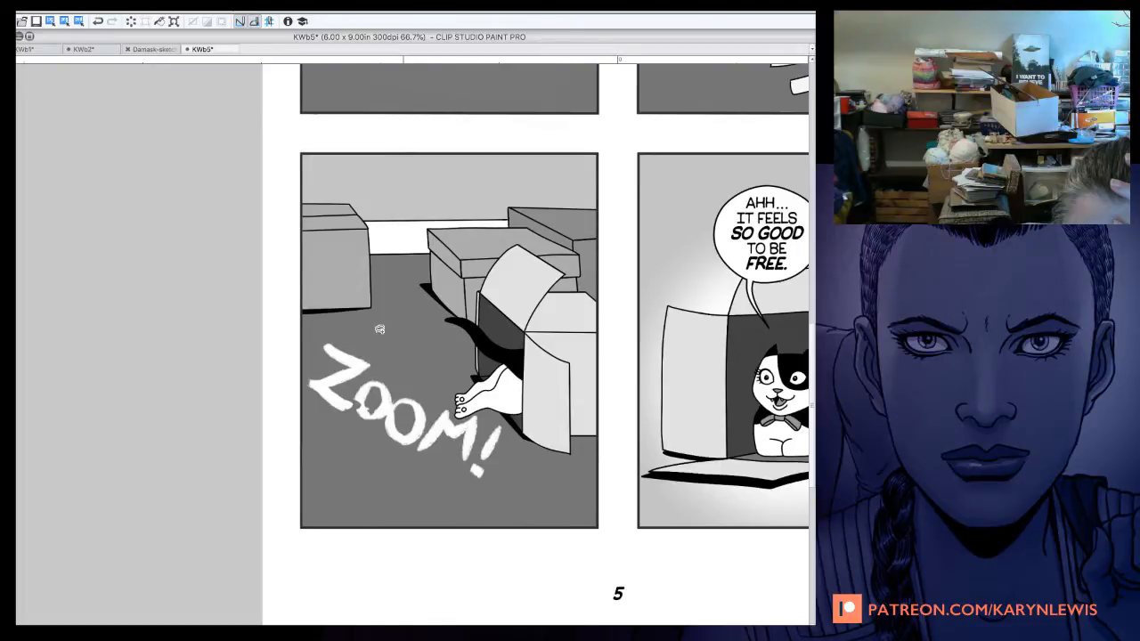
Rearrange the "ZOOM!" letters separately into a nearly level word, raising the M and exclamation mark and enlarging the upright Z.
{"action": "left_click_drag", "start_coordinate": [445, 406], "coordinate": [411, 454]}
{"action": "key", "text": "ctrl+t"}
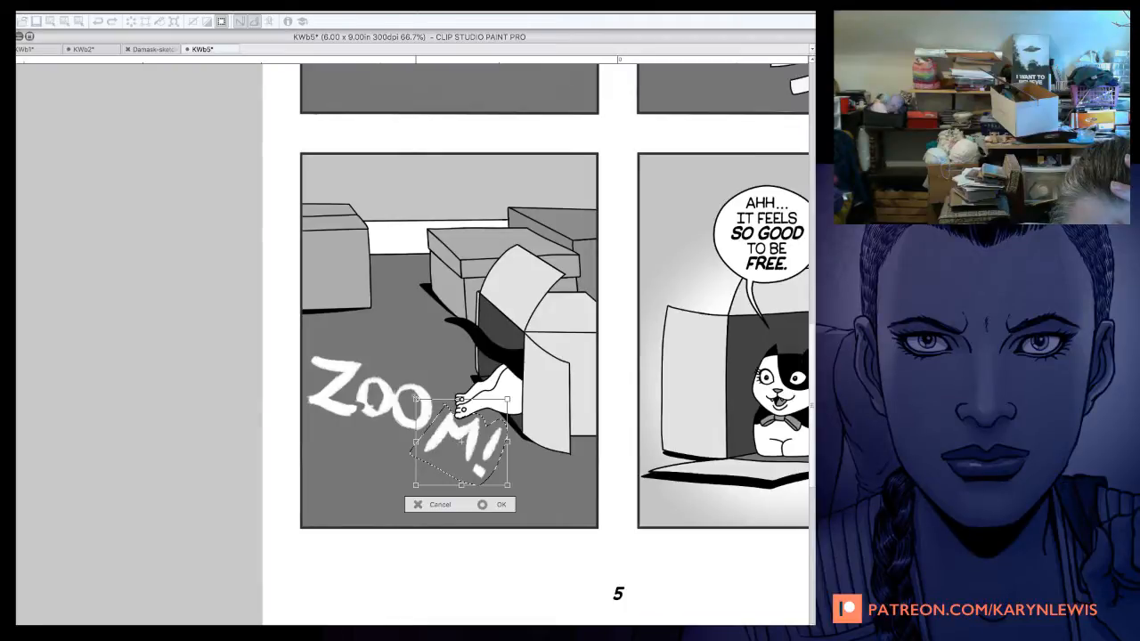
{"action": "key", "text": "Escape"}
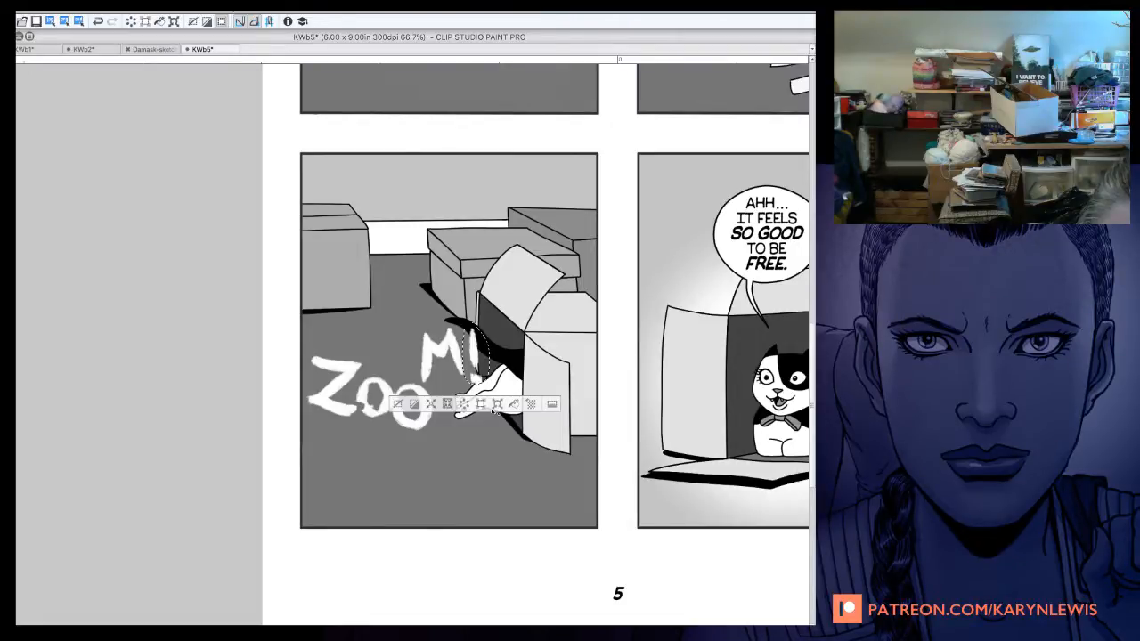
{"action": "left_click", "coordinate": [495, 405]}
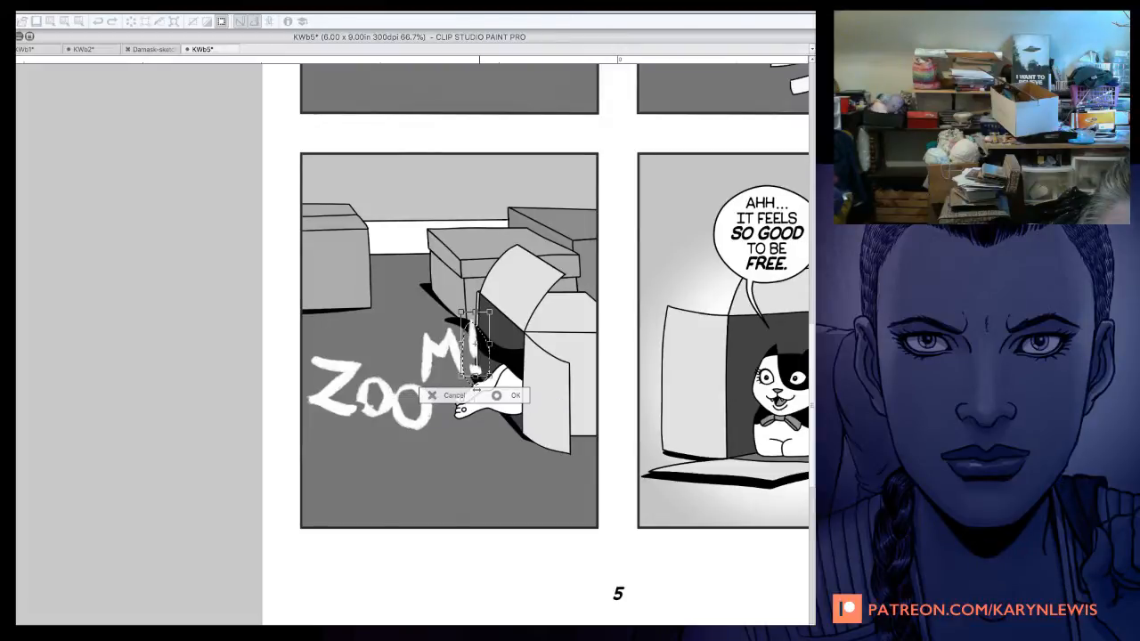
{"action": "left_click_drag", "start_coordinate": [477, 390], "coordinate": [475, 390]}
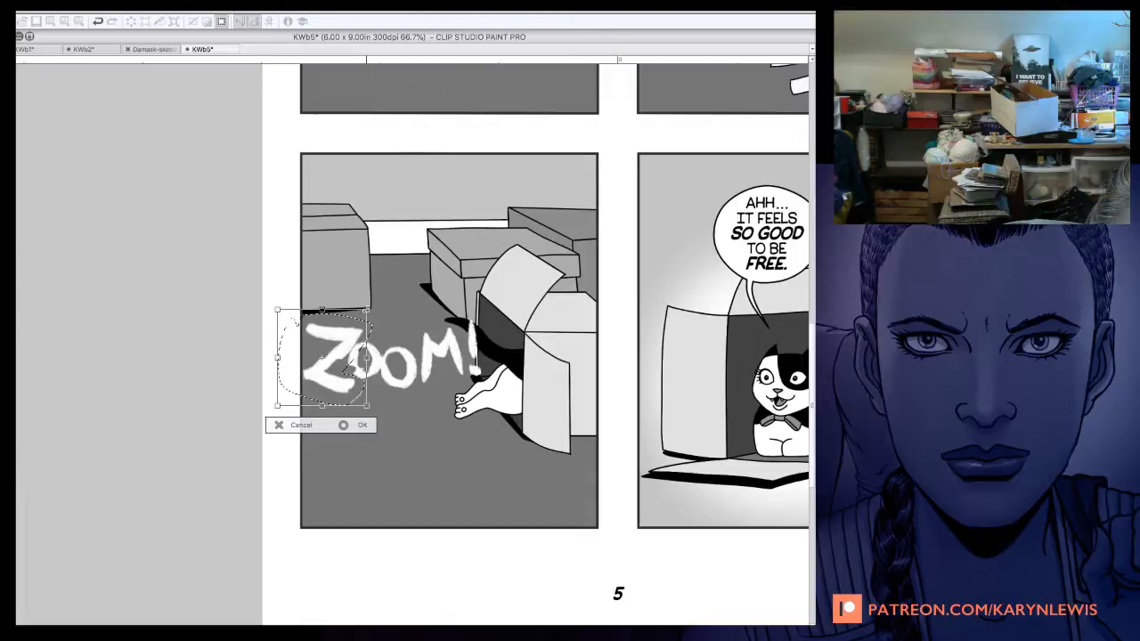
{"action": "key", "text": "Return"}
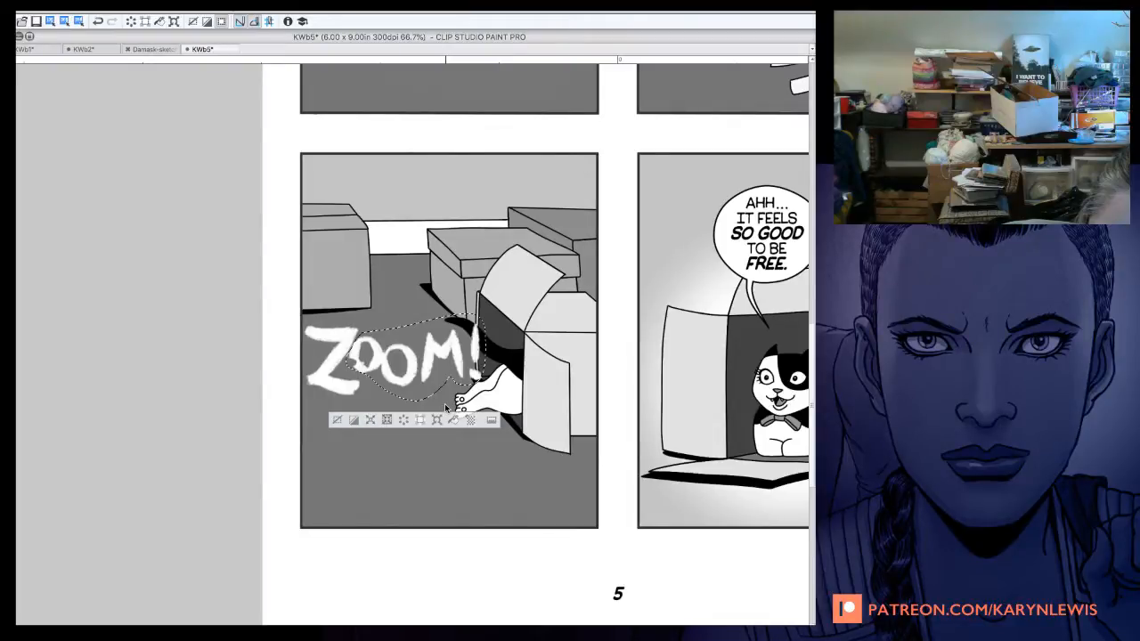
Move the rearranged "ZOOM!" slightly lower and shrink it to fit between the panel border and the cat's feet, clearing the selection.
{"action": "left_click_drag", "start_coordinate": [479, 317], "coordinate": [479, 383]}
{"action": "key", "text": "super+t"}
{"action": "left_click_drag", "start_coordinate": [445, 339], "coordinate": [451, 389]}
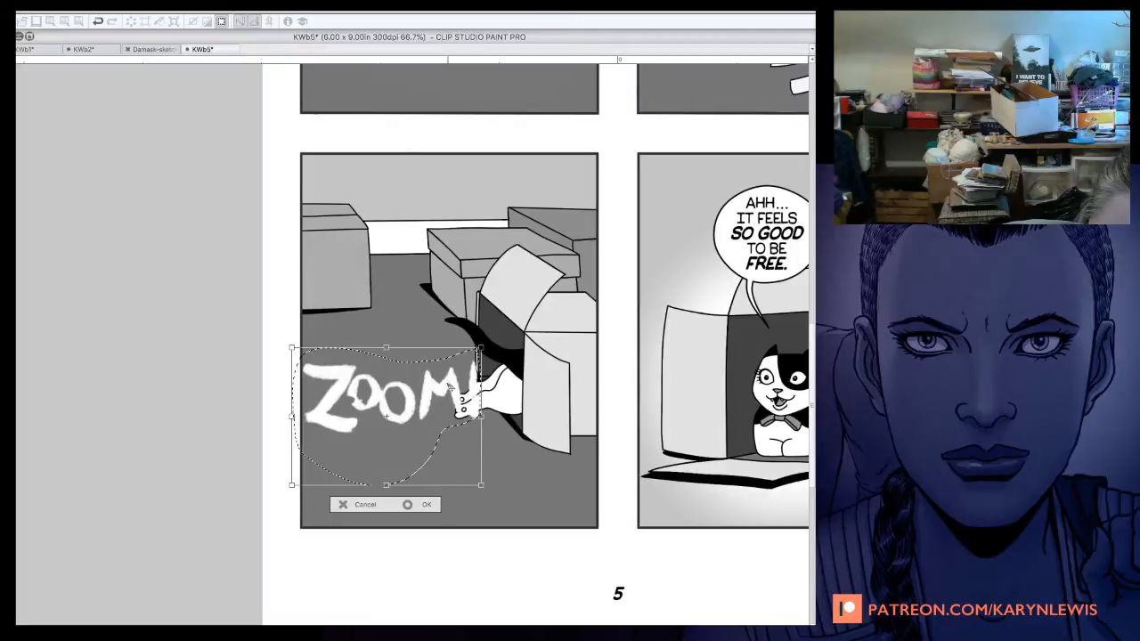
{"action": "left_click_drag", "start_coordinate": [451, 388], "coordinate": [447, 380]}
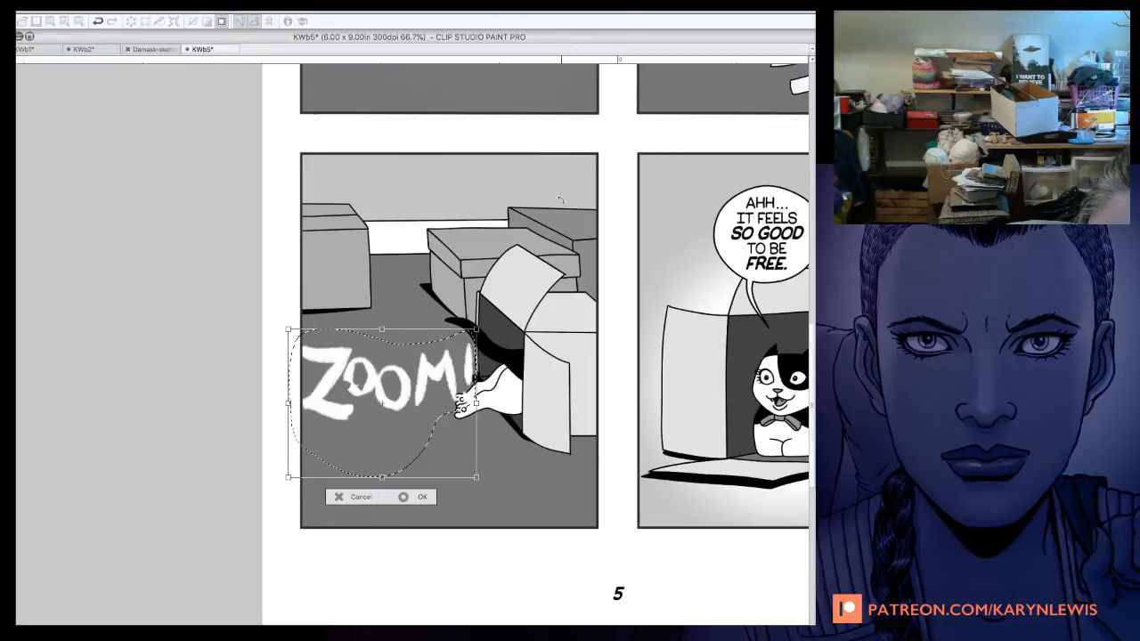
{"action": "key", "text": "Return"}
{"action": "key", "text": "ctrl+d"}
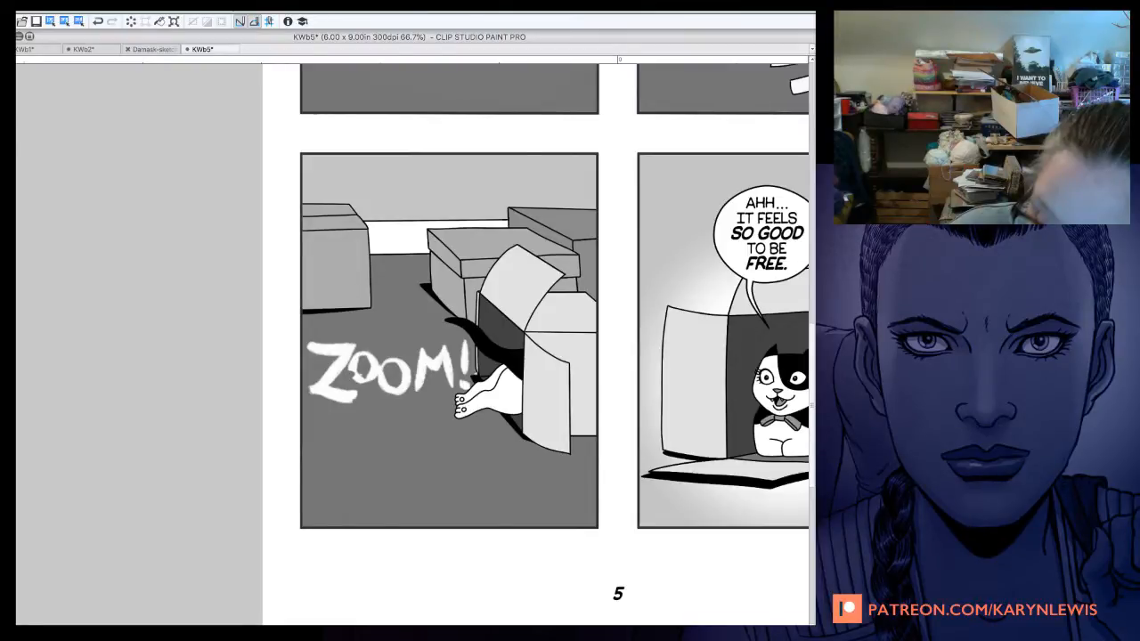
Trace crisp black outlines around the Z, both O's, the M and the exclamation mark, redoing the Z's first outline.
{"action": "key", "text": "super+plus"}
{"action": "key", "text": "super+plus"}
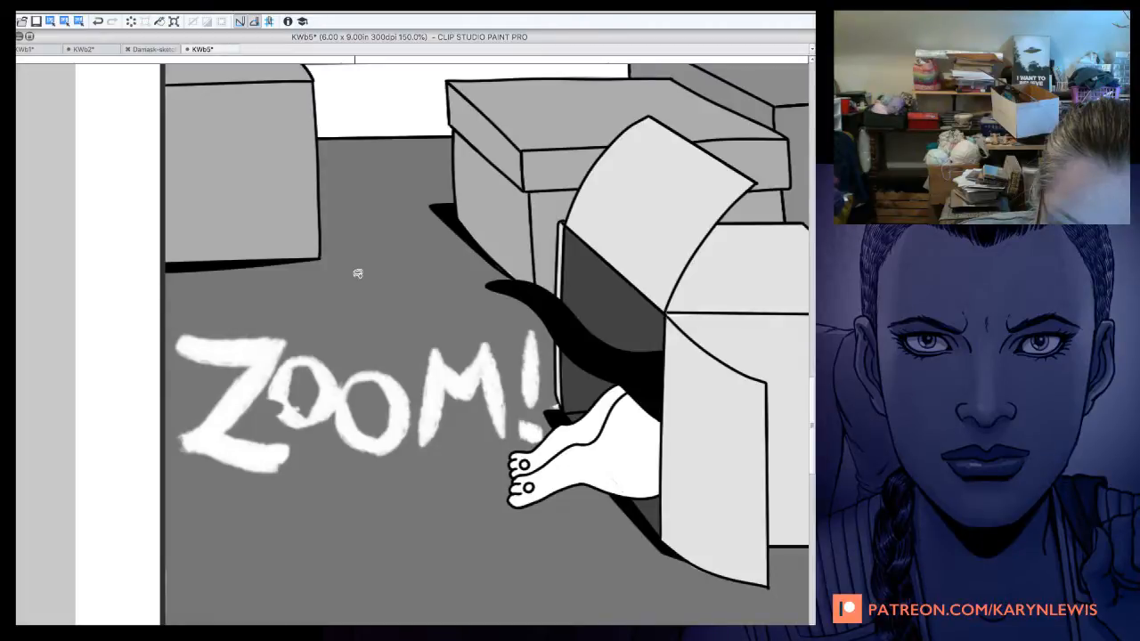
{"action": "left_click_drag", "start_coordinate": [357, 273], "coordinate": [385, 502]}
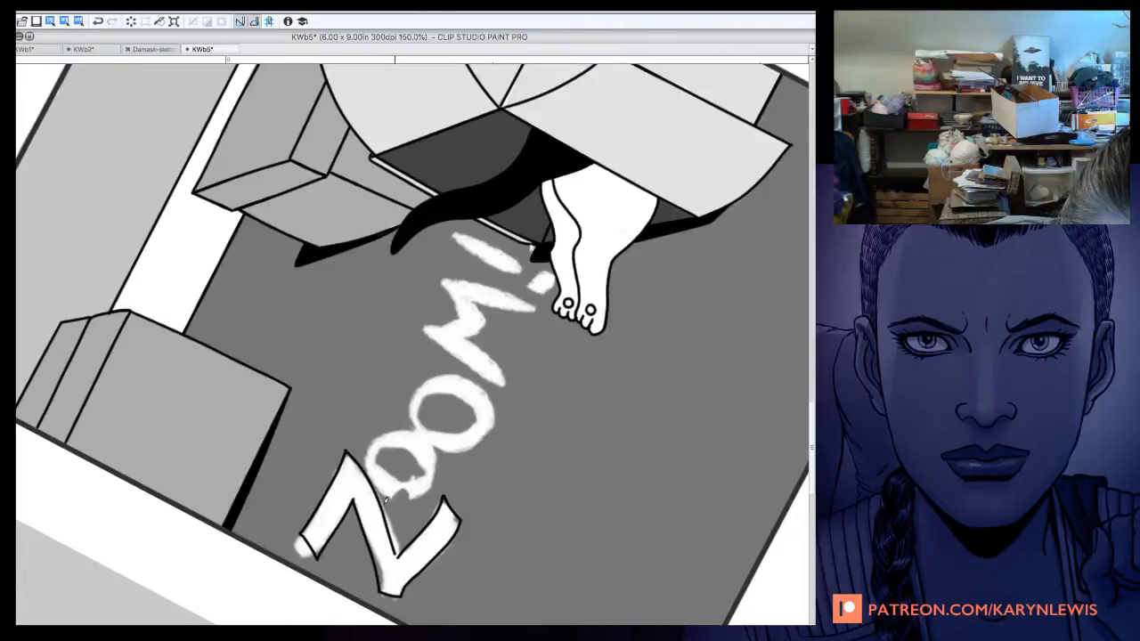
{"action": "key", "text": "ctrl+z"}
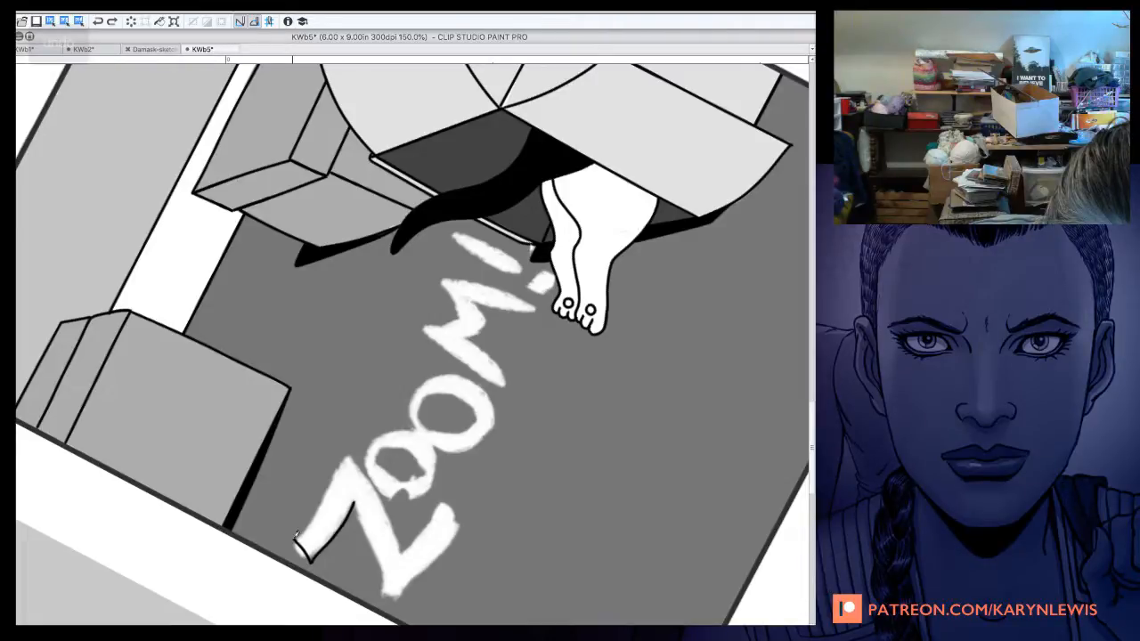
{"action": "mouse_move", "coordinate": [296, 535]}
{"action": "left_mouse_down"}
{"action": "mouse_move", "coordinate": [381, 566]}
{"action": "mouse_move", "coordinate": [383, 592]}
{"action": "left_mouse_up"}
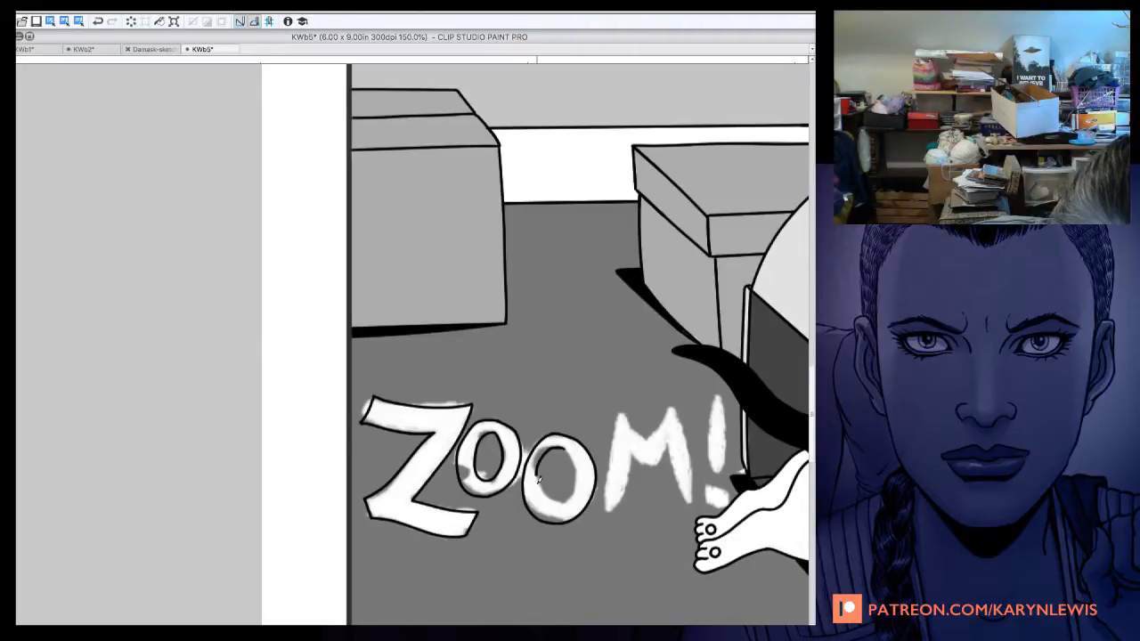
{"action": "left_click_drag", "start_coordinate": [615, 413], "coordinate": [626, 510]}
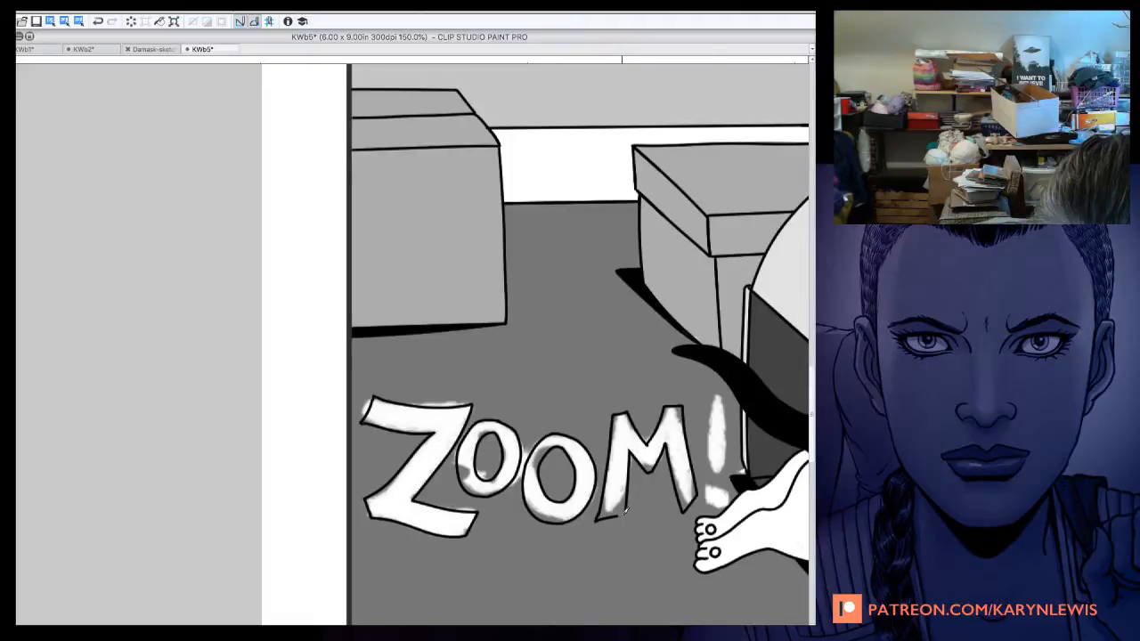
{"action": "left_click_drag", "start_coordinate": [709, 397], "coordinate": [714, 465]}
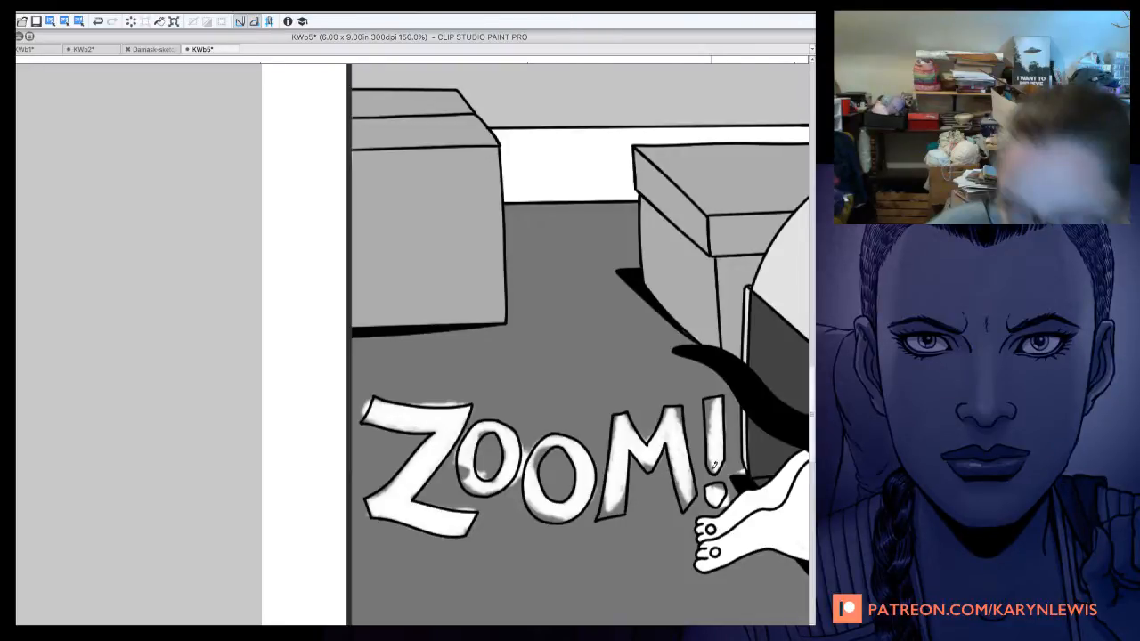
Hide the rough white lettering and fade the traced "ZOOM!" outlines into a faint guide on the floor.
{"action": "key", "text": "ctrl+minus"}
{"action": "key", "text": "ctrl+minus"}
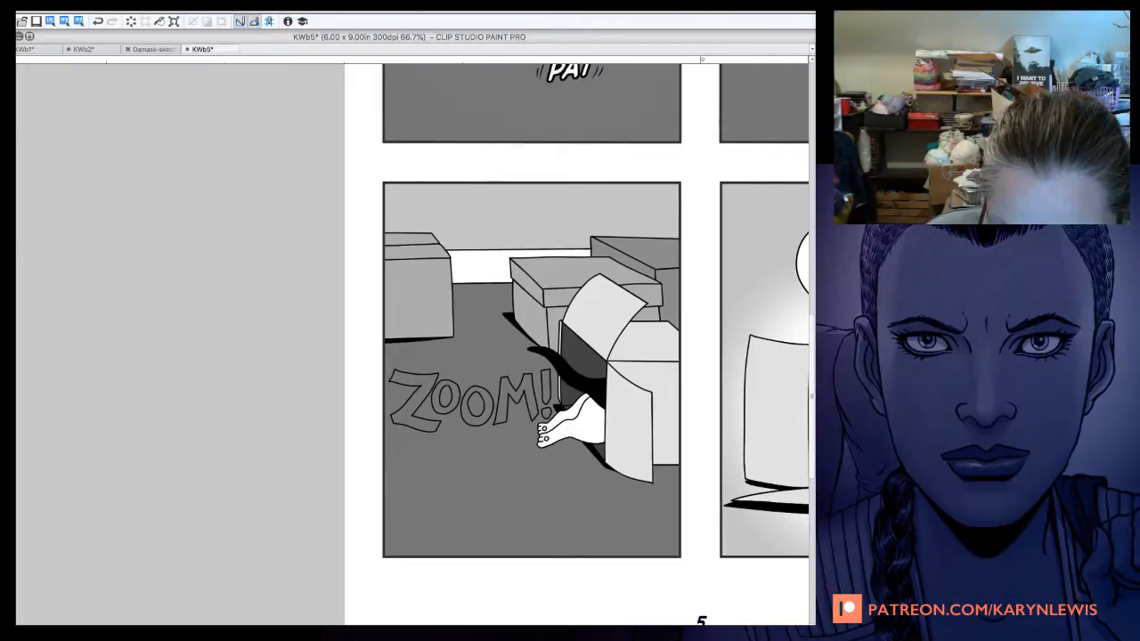
{"action": "left_click_drag", "start_coordinate": [534, 357], "coordinate": [419, 355]}
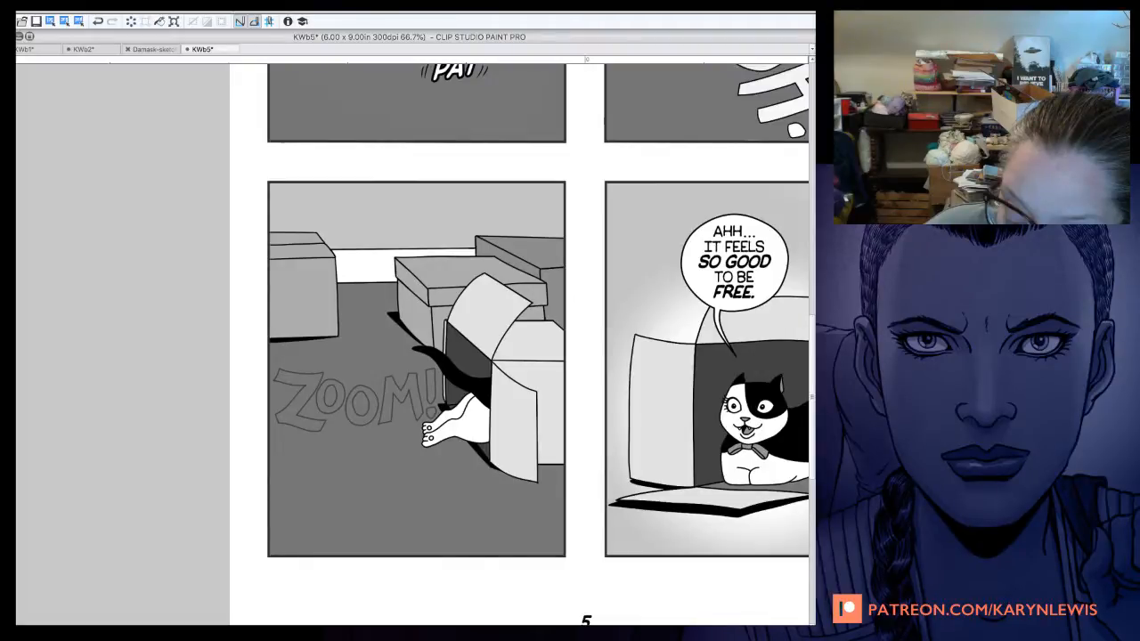
Touch up the small details at the corners of the cat carrier's door frame in the "WHOOSH!" panel.
{"action": "left_click_drag", "start_coordinate": [499, 205], "coordinate": [359, 498]}
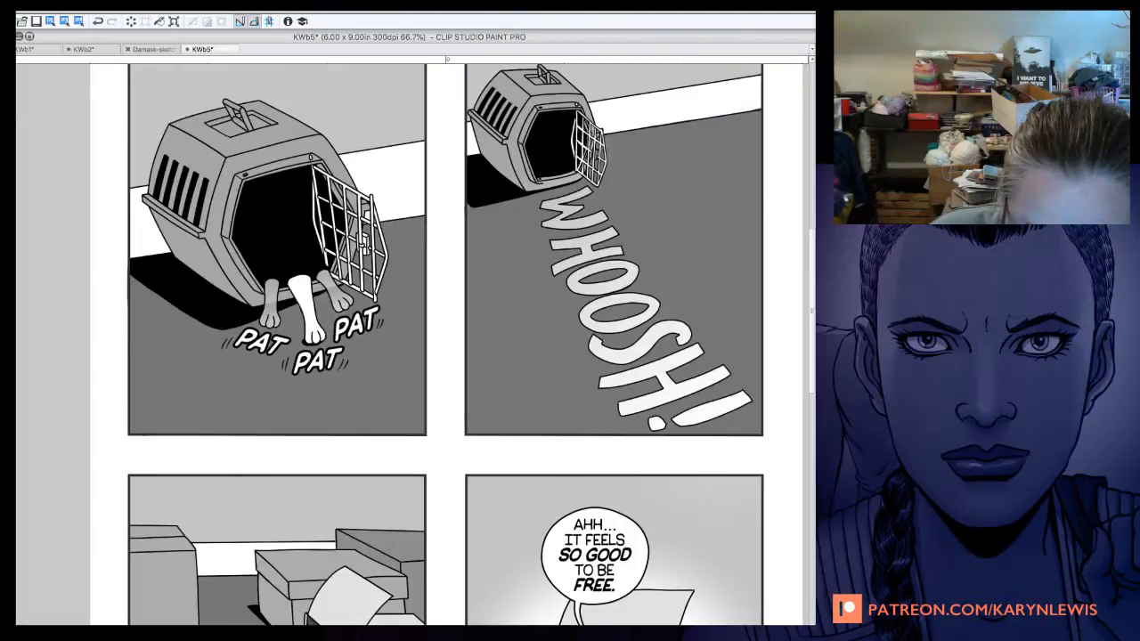
{"action": "left_click_drag", "start_coordinate": [551, 186], "coordinate": [551, 182]}
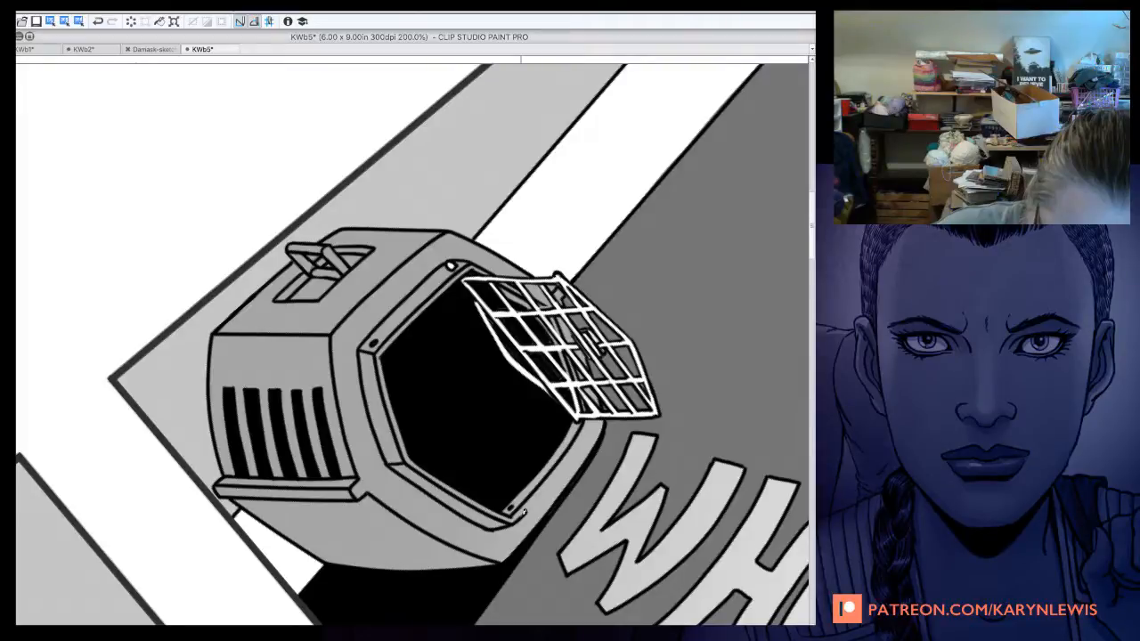
{"action": "left_click_drag", "start_coordinate": [524, 512], "coordinate": [669, 259]}
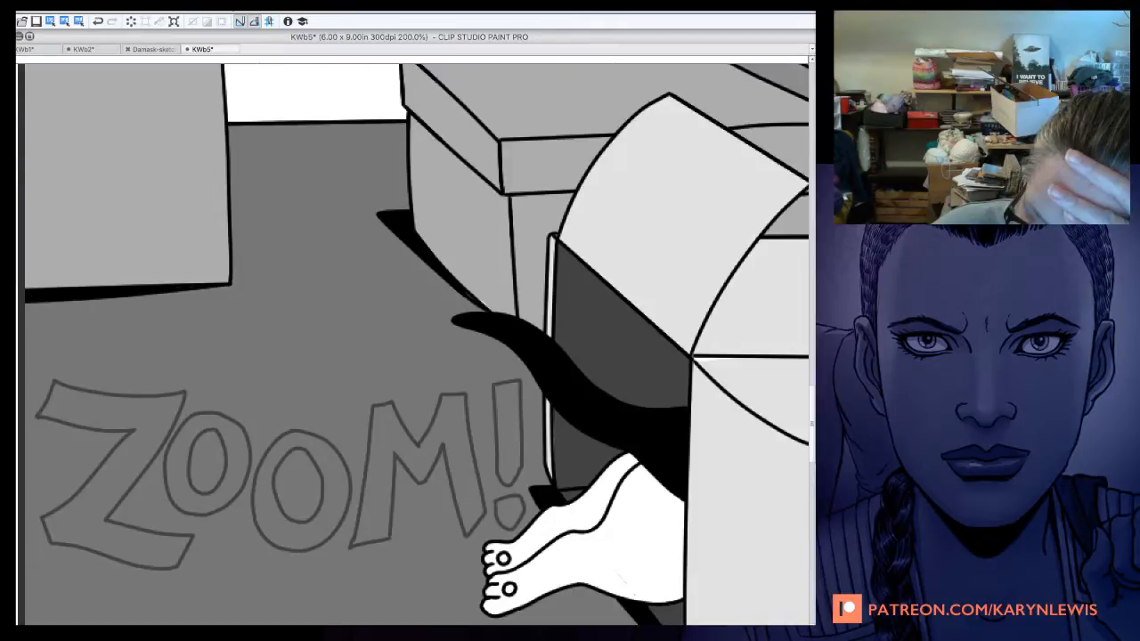
Paint "ZOOM!" over the faint outline guide in thick, textured white dry-brush strokes.
{"action": "left_click_drag", "start_coordinate": [301, 486], "coordinate": [486, 393]}
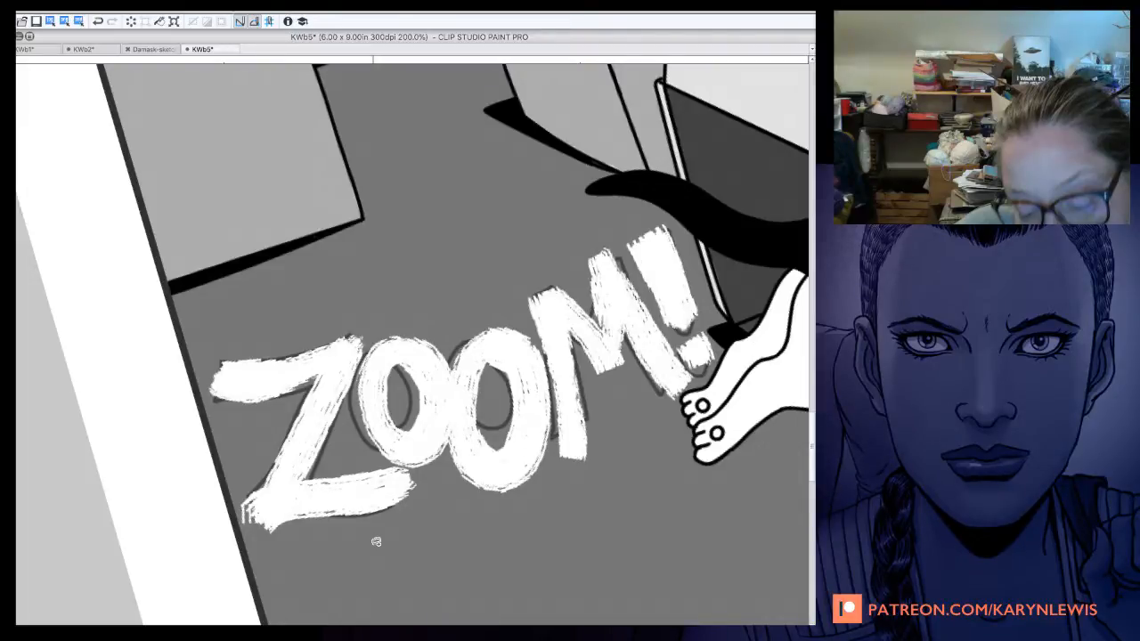
Ink clean black outlines over the faded "ZOOM!" guide, finishing with the M and the exclamation mark.
{"action": "key", "text": "super+minus"}
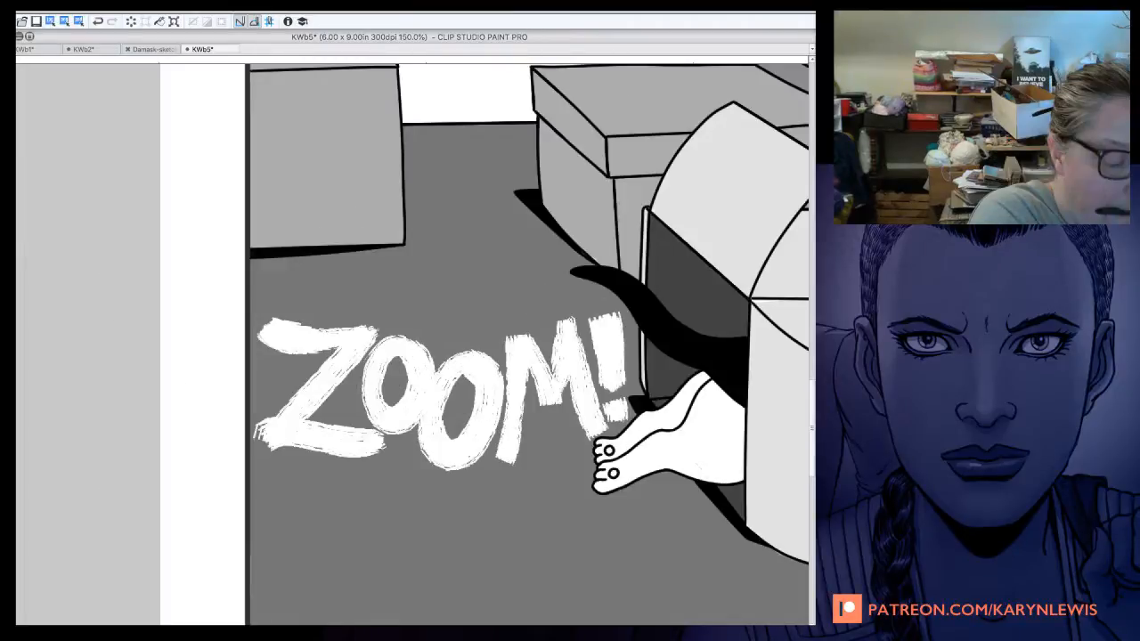
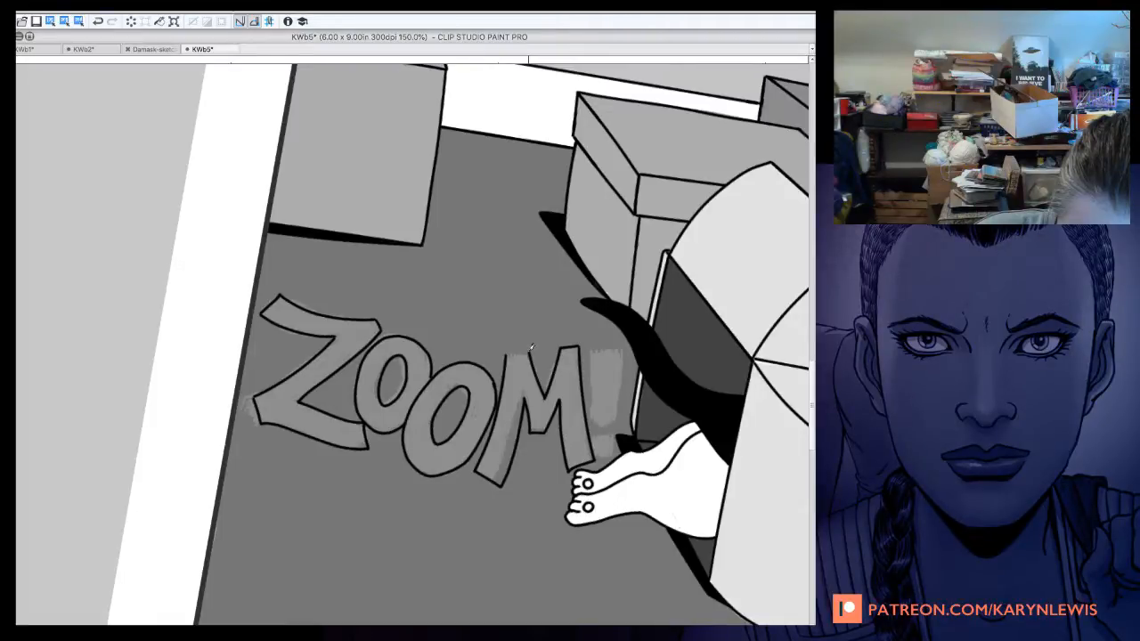
{"action": "left_click_drag", "start_coordinate": [531, 349], "coordinate": [506, 355]}
{"action": "left_click_drag", "start_coordinate": [591, 350], "coordinate": [621, 350]}
{"action": "key", "text": "ctrl+minus"}
{"action": "key", "text": "ctrl+minus"}
{"action": "key", "text": "ctrl+minus"}
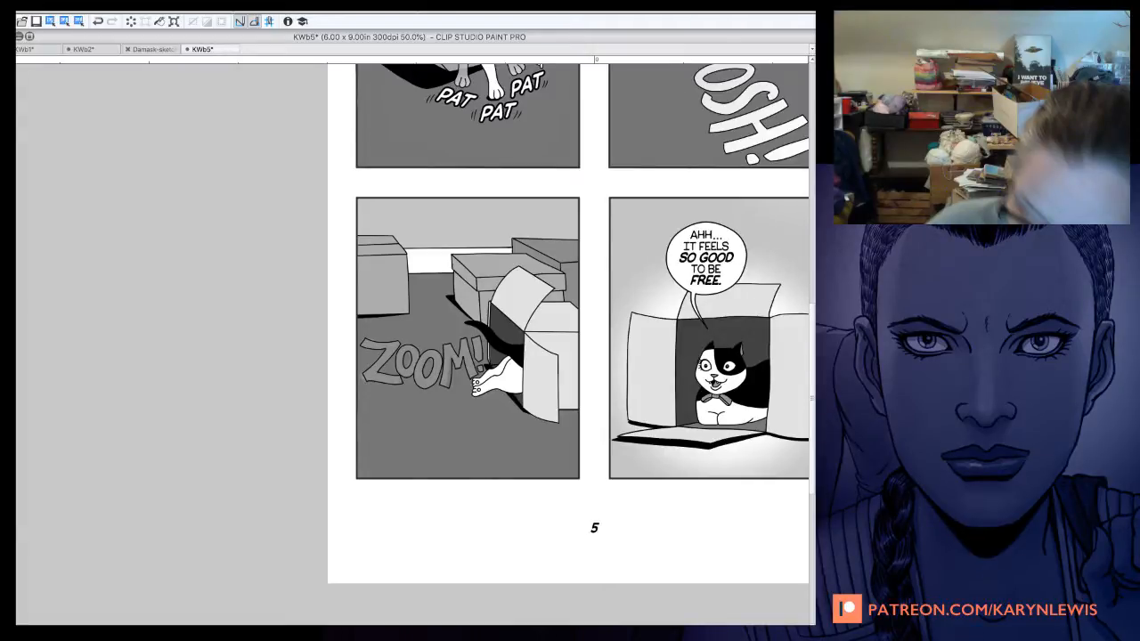
Select the insides of the outlined "ZOOM!" letters, fill them with a light grey-to-white gradient, and save the page.
{"action": "left_click", "coordinate": [390, 353]}
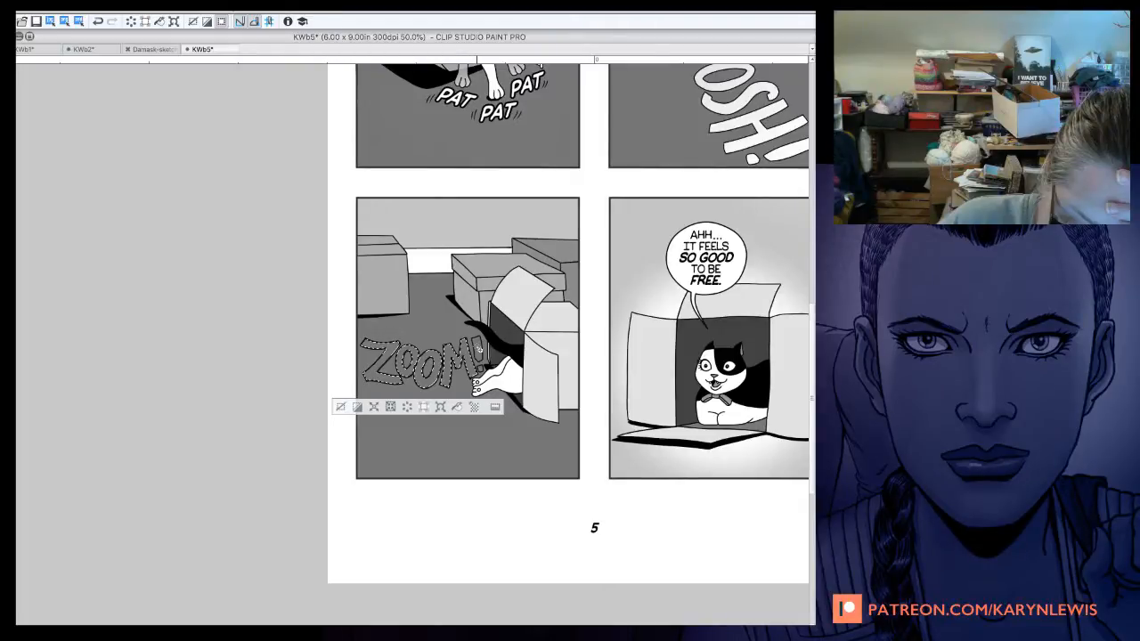
{"action": "left_click", "coordinate": [340, 406]}
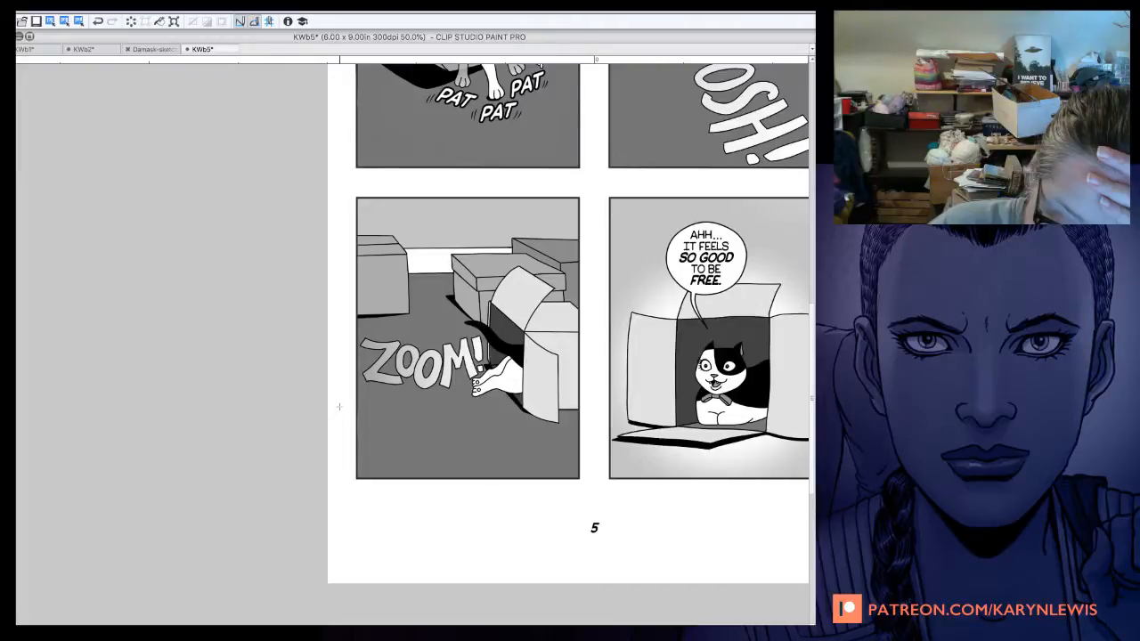
{"action": "key", "text": "super+s"}
Lay a curved parallel ruler through the "ZOOM!" lettering and clear the trial speed lines around it.
{"action": "key", "text": "super+minus"}
{"action": "left_click_drag", "start_coordinate": [337, 329], "coordinate": [434, 383]}
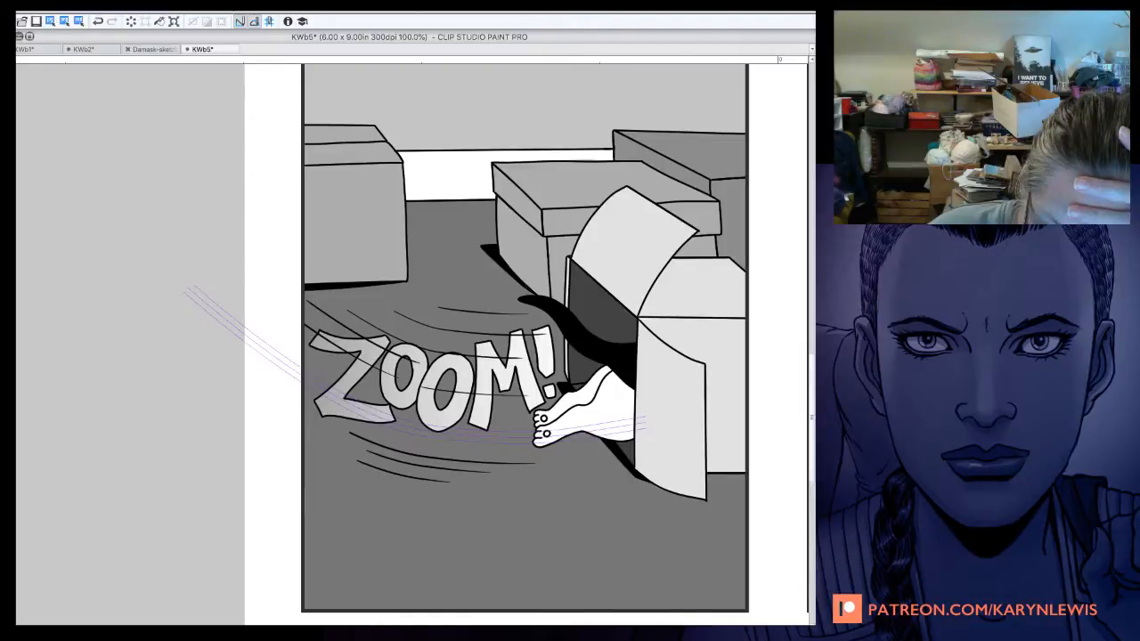
{"action": "key", "text": "Delete"}
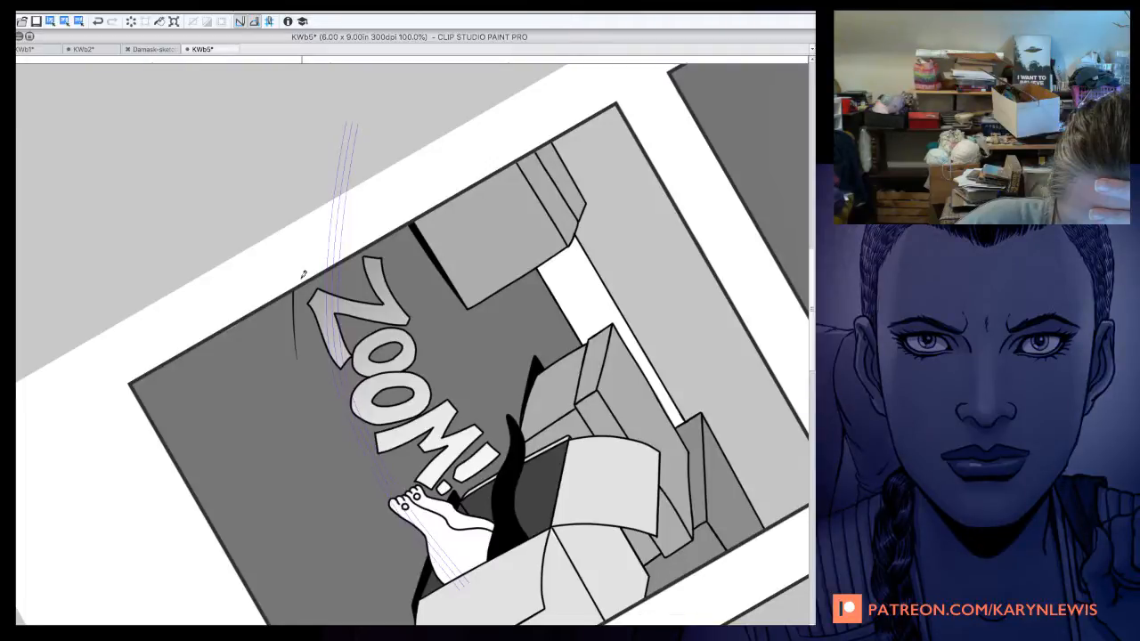
Try rough, tapered speed lines along the curved ruler beneath and above the "ZOOM!" lettering.
{"action": "left_click_drag", "start_coordinate": [301, 287], "coordinate": [308, 374]}
{"action": "left_click_drag", "start_coordinate": [282, 298], "coordinate": [291, 383]}
{"action": "left_click_drag", "start_coordinate": [398, 234], "coordinate": [400, 302]}
{"action": "left_click_drag", "start_coordinate": [427, 258], "coordinate": [444, 361]}
{"action": "left_click_drag", "start_coordinate": [458, 365], "coordinate": [488, 423]}
{"action": "left_click_drag", "start_coordinate": [308, 392], "coordinate": [353, 485]}
{"action": "left_click_drag", "start_coordinate": [358, 489], "coordinate": [414, 561]}
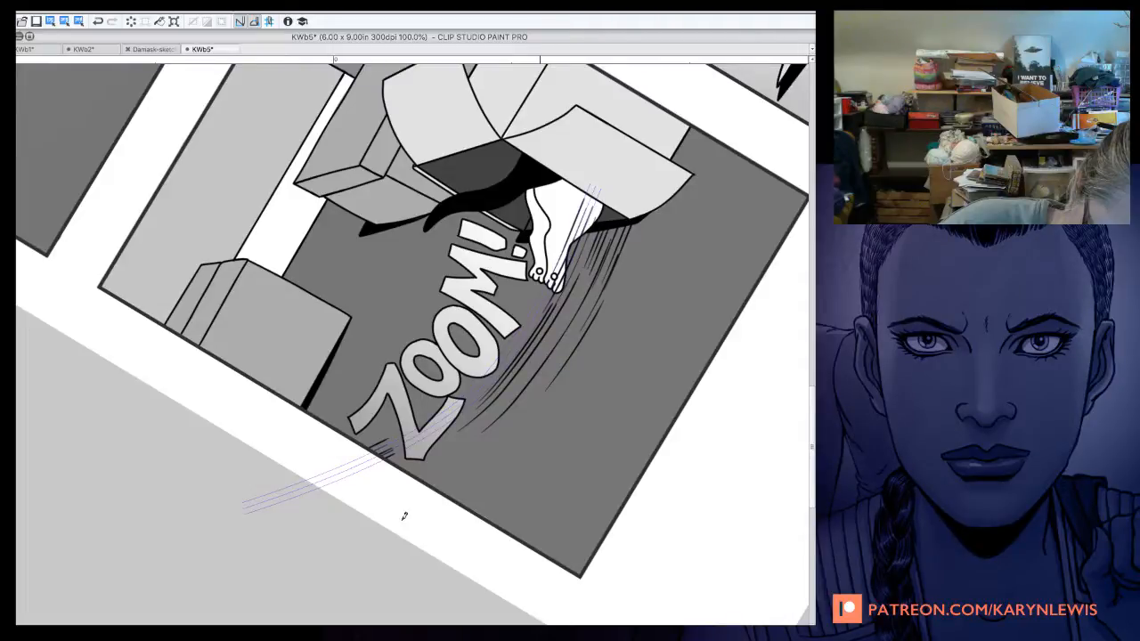
{"action": "key", "text": "super+minus"}
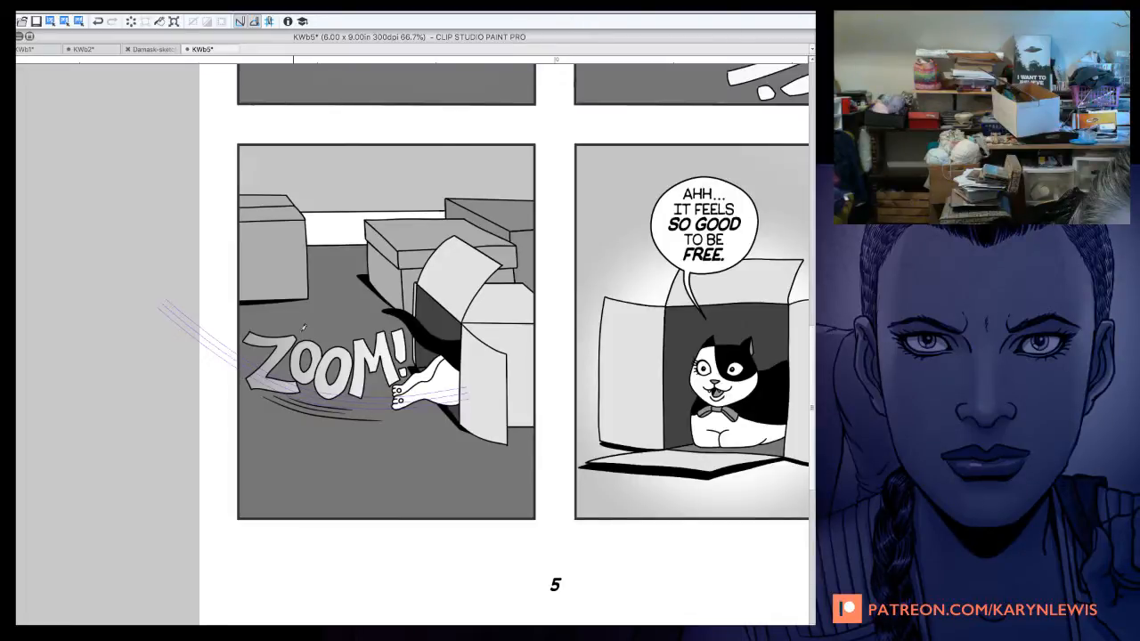
{"action": "left_click_drag", "start_coordinate": [303, 328], "coordinate": [342, 340]}
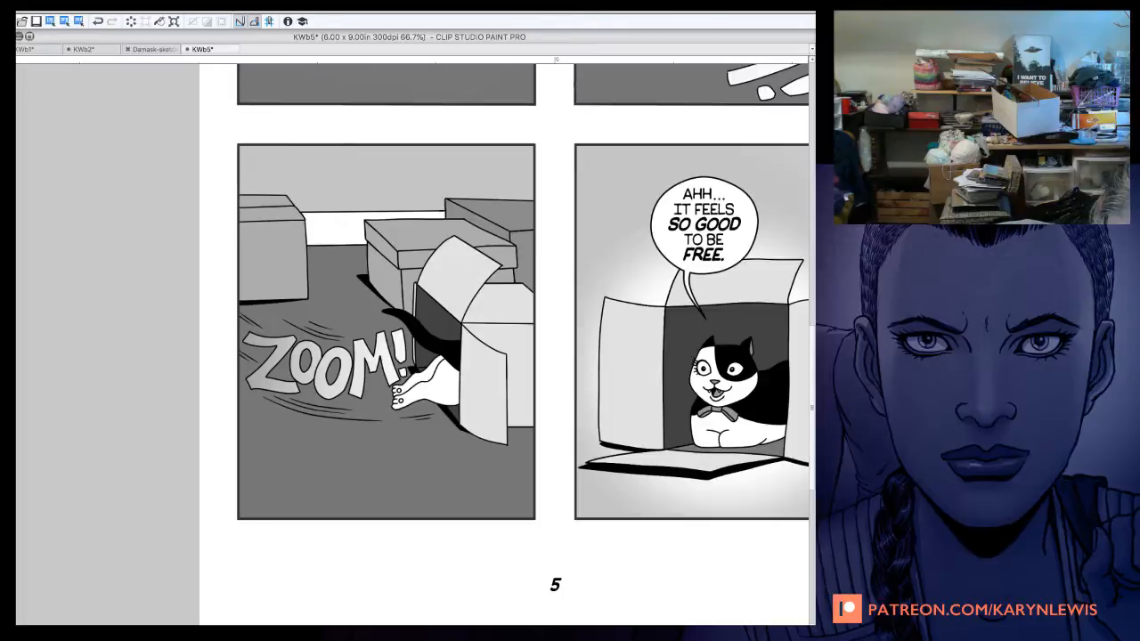
Undo the unwanted speed strokes and draw longer, smooth curved speed lines above and below "ZOOM!".
{"action": "key", "text": "ctrl+z"}
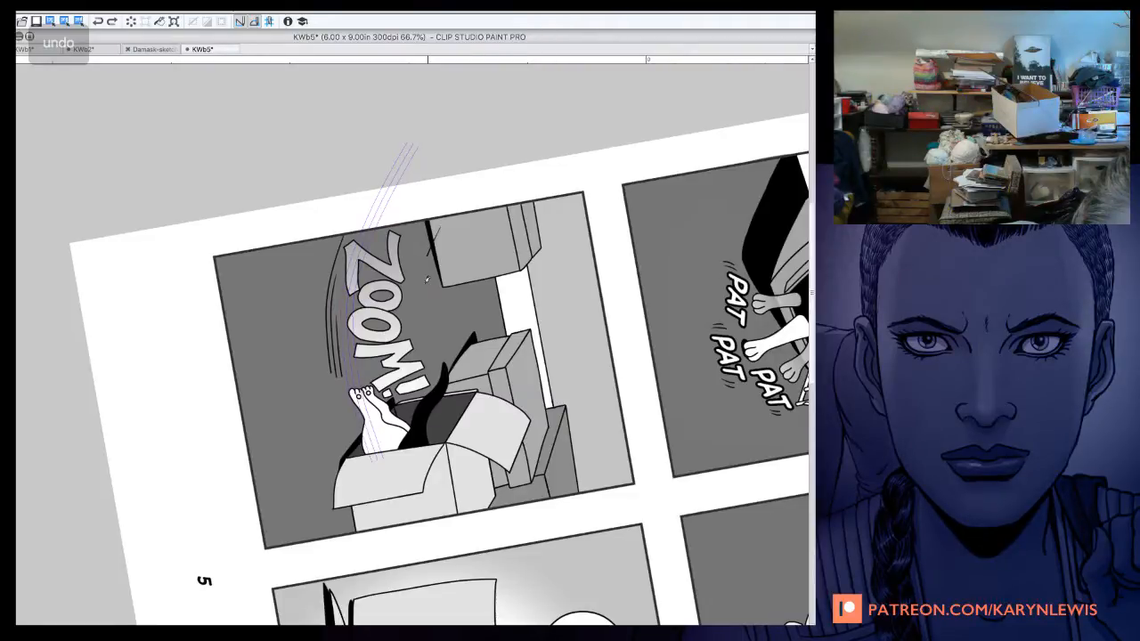
{"action": "key", "text": "super+z"}
{"action": "key", "text": "super+z"}
{"action": "key", "text": "super+z"}
{"action": "left_click_drag", "start_coordinate": [336, 236], "coordinate": [333, 305]}
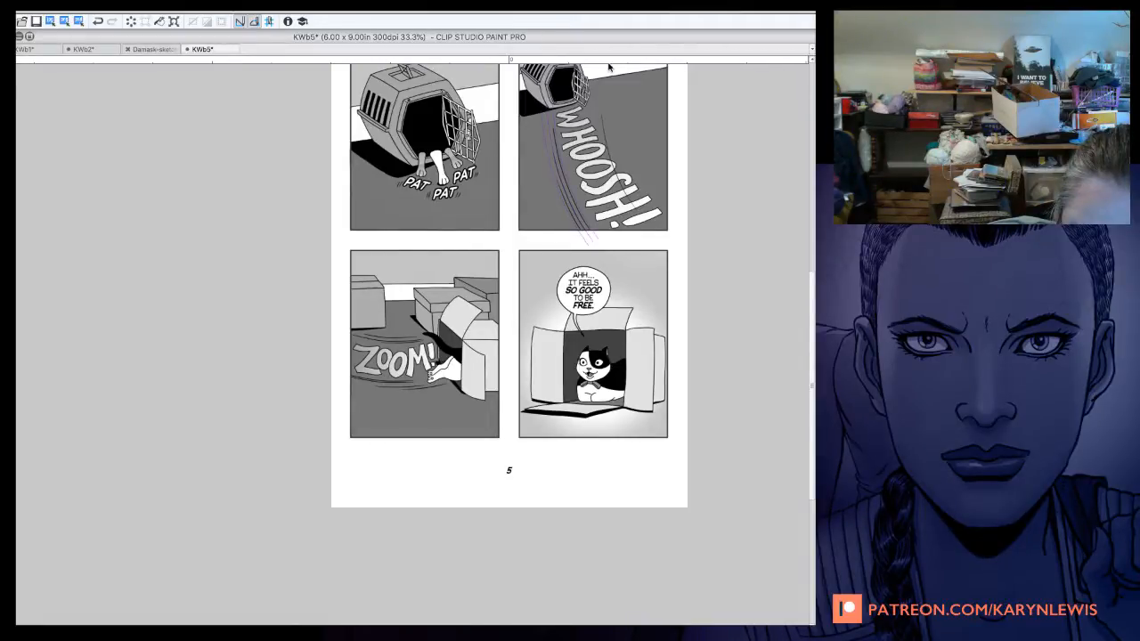
Draw matching curved speed lines alongside the "WHOOSH!" lettering with curved parallel rulers, and save the page.
{"action": "key", "text": "ctrl+z"}
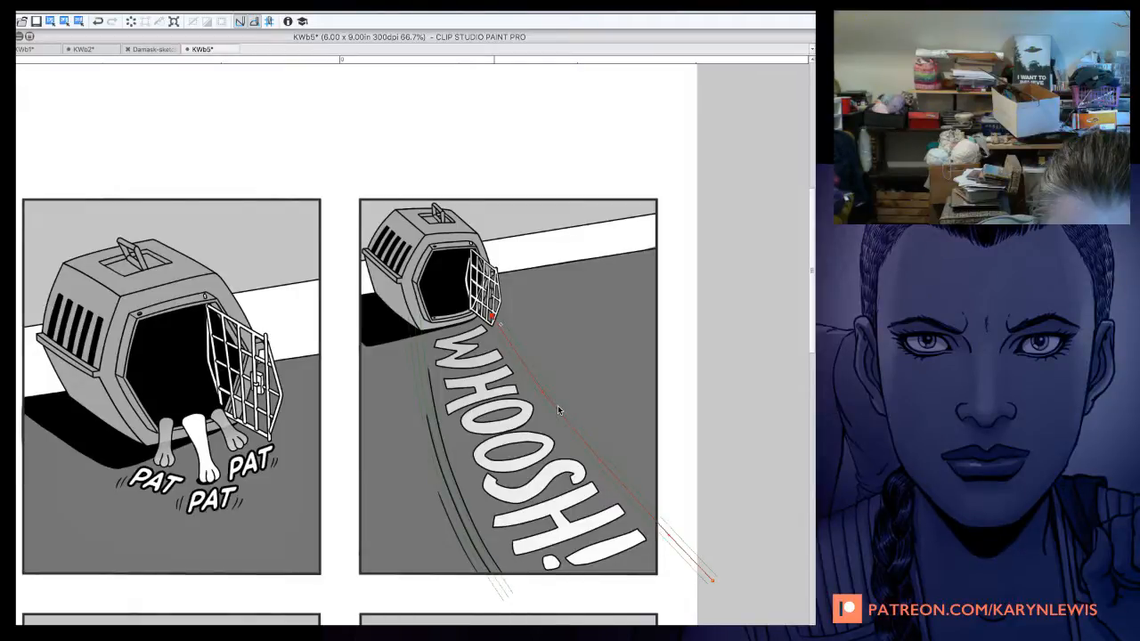
{"action": "key", "text": "ctrl+s"}
{"action": "key", "text": "ctrl+0"}
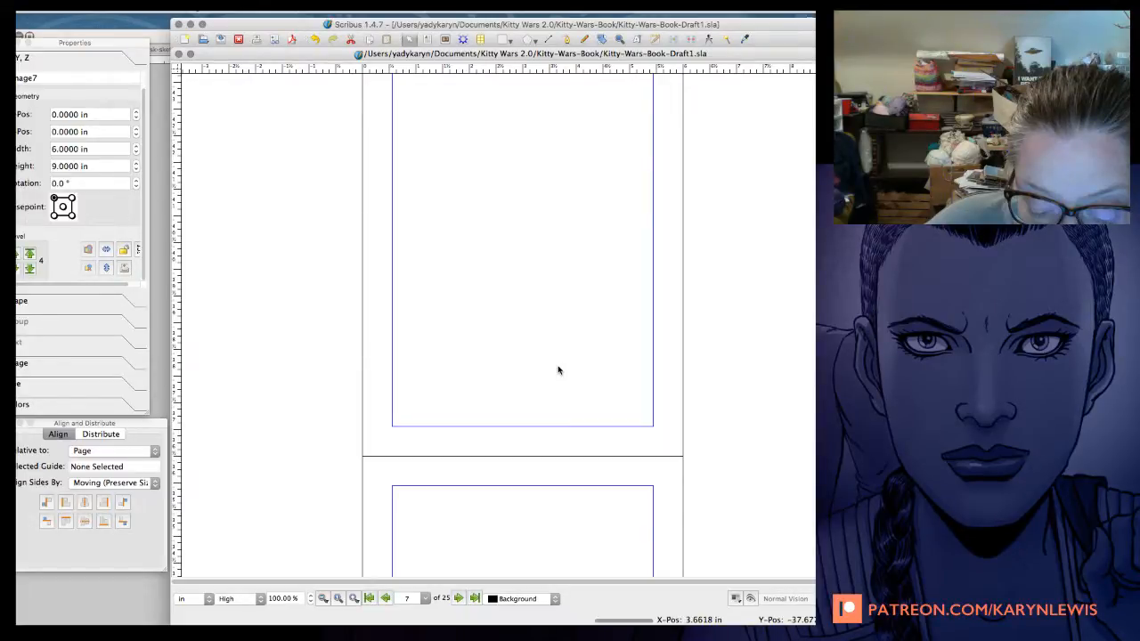
Switch to the Kitty-Wars-Book-Draft1.sla layout in Scribus and go to the page holding comic page 1.
{"action": "scroll", "coordinate": [558, 370], "scroll_direction": "down", "scroll_amount": 10}
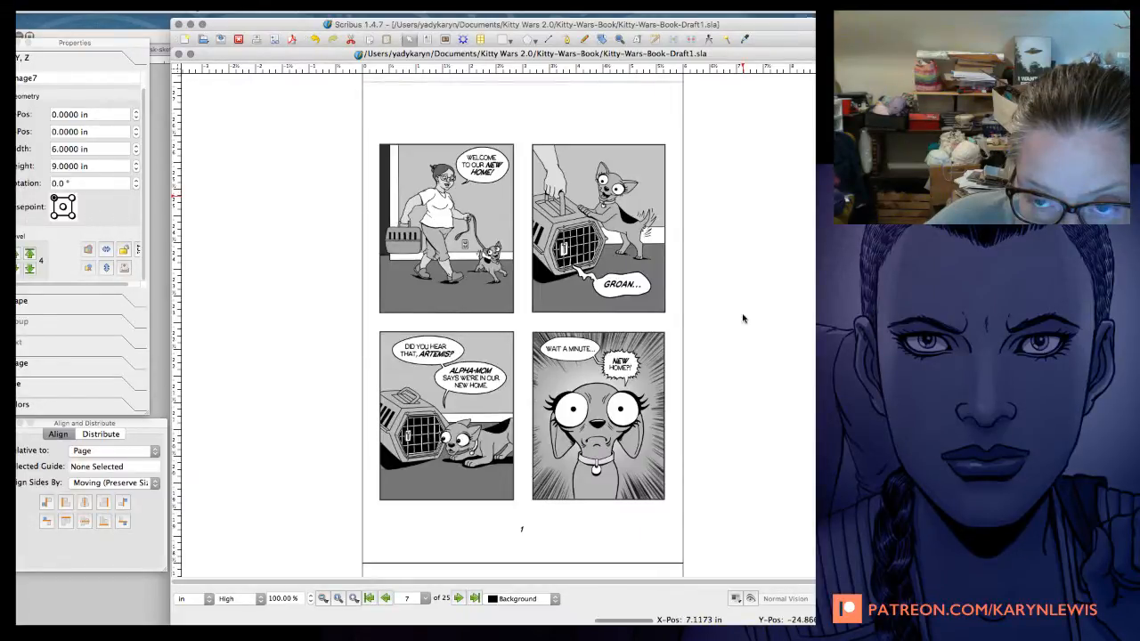